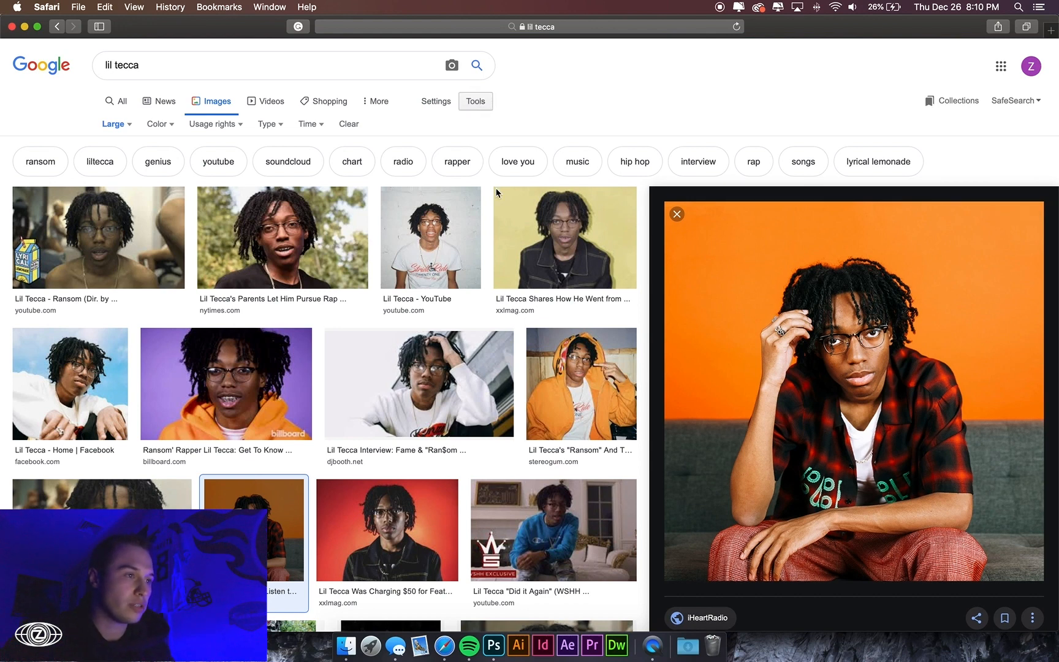
# Check the size filter for the Lil Tecca image results and look over the large photos
pyautogui.click(477, 108)
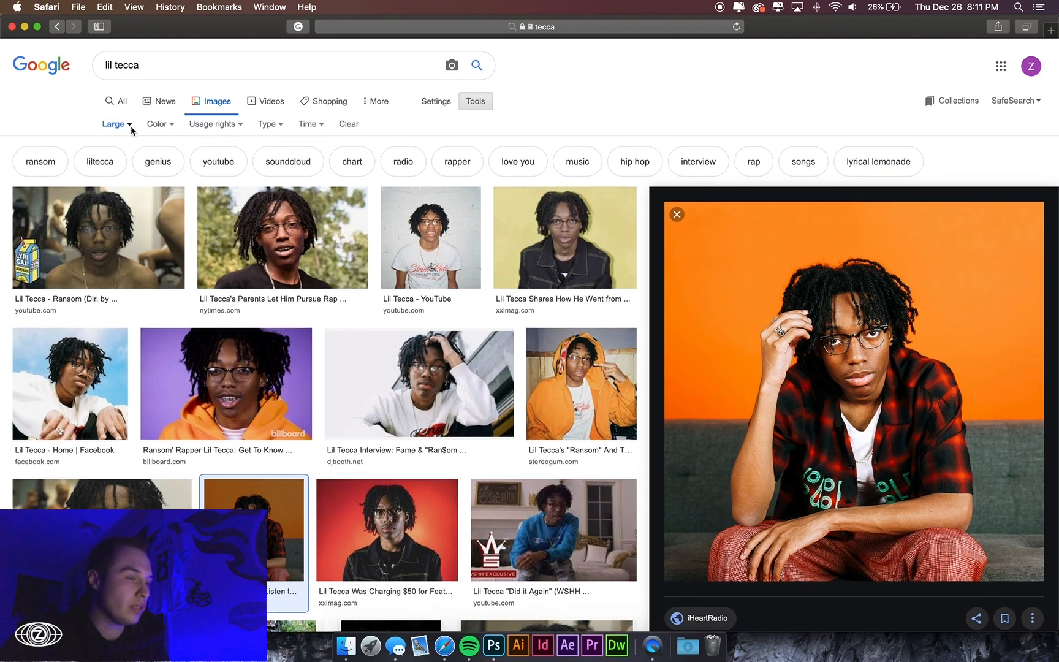
pyautogui.click(130, 124)
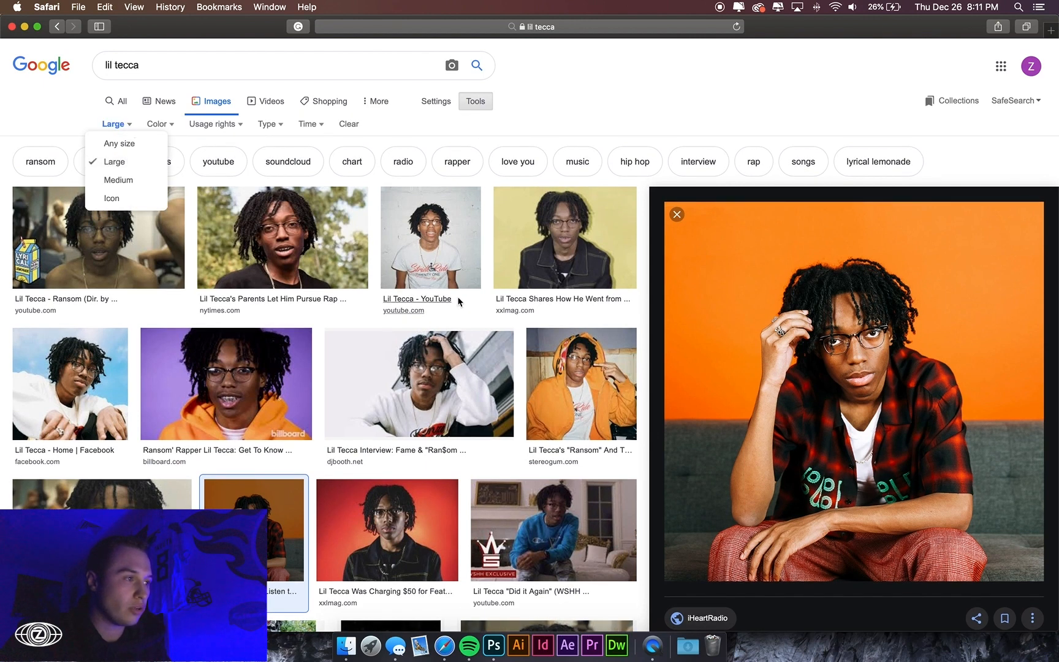
pyautogui.click(51, 128)
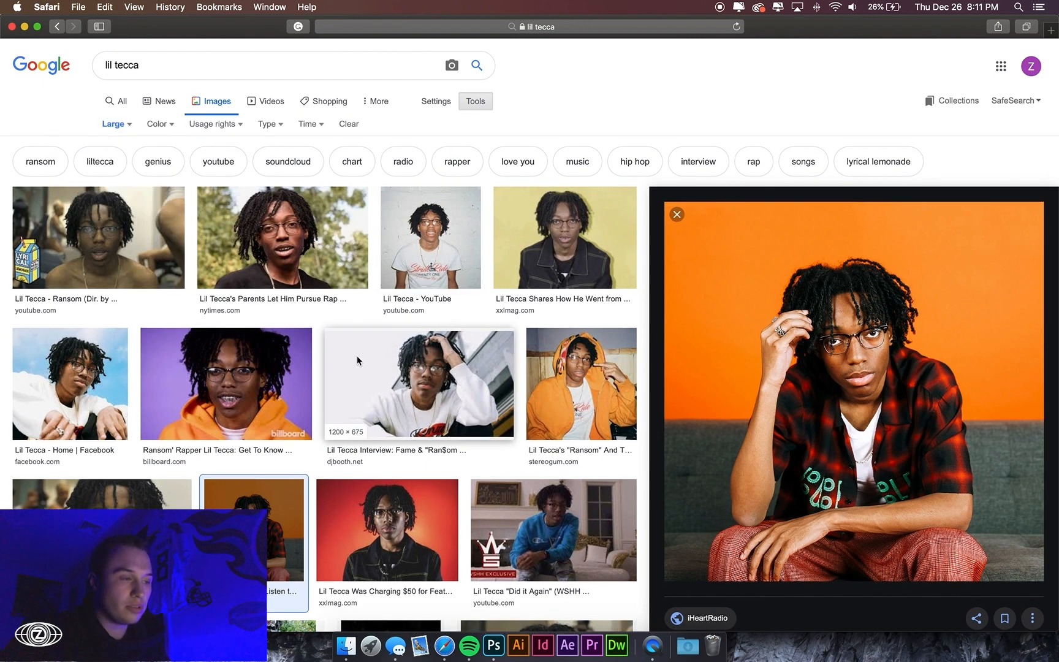
pyautogui.scroll(-3, 356, 356)
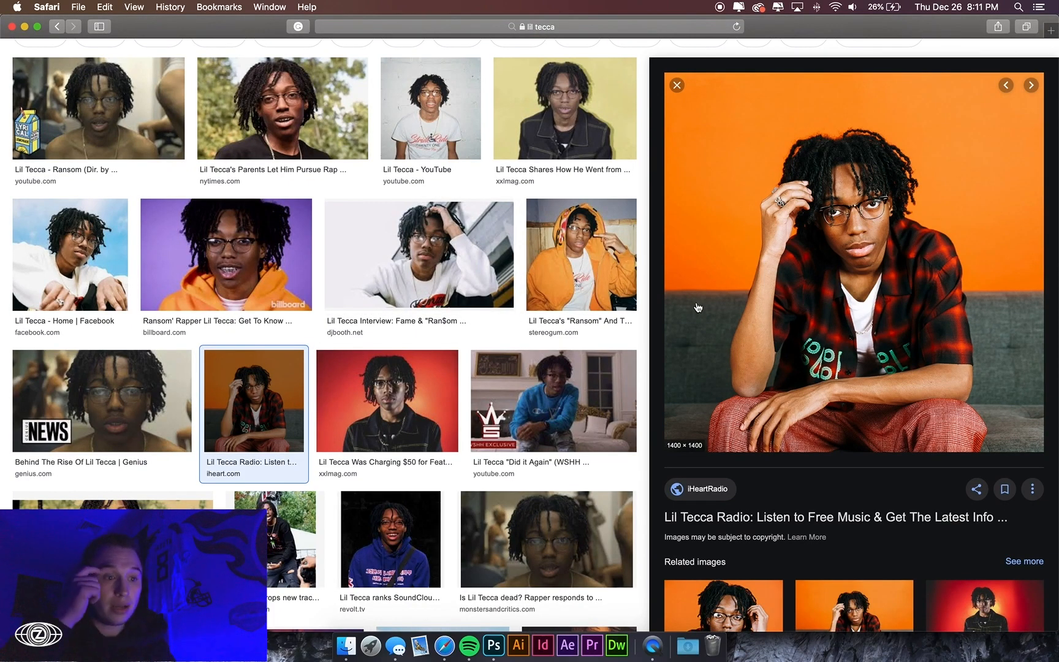
pyautogui.scroll(3, 552, 306)
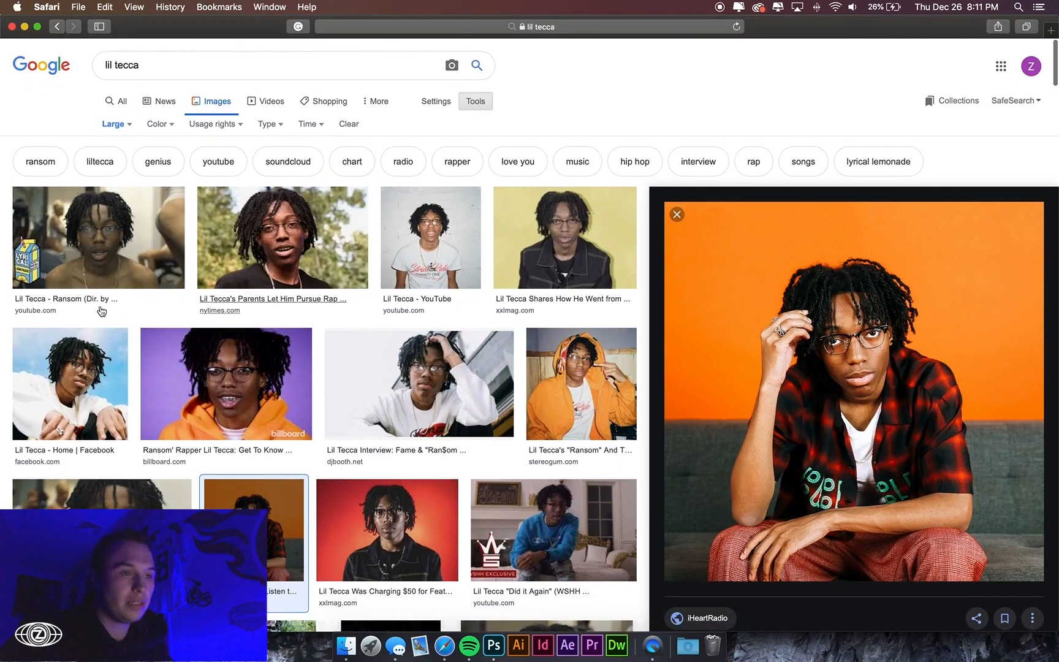
# Bring the seated portrait with the orange wall from the browser into the Photoshop document and position it to fill the canvas
pyautogui.moveTo(1, 302); pyautogui.dragTo(533, 302)
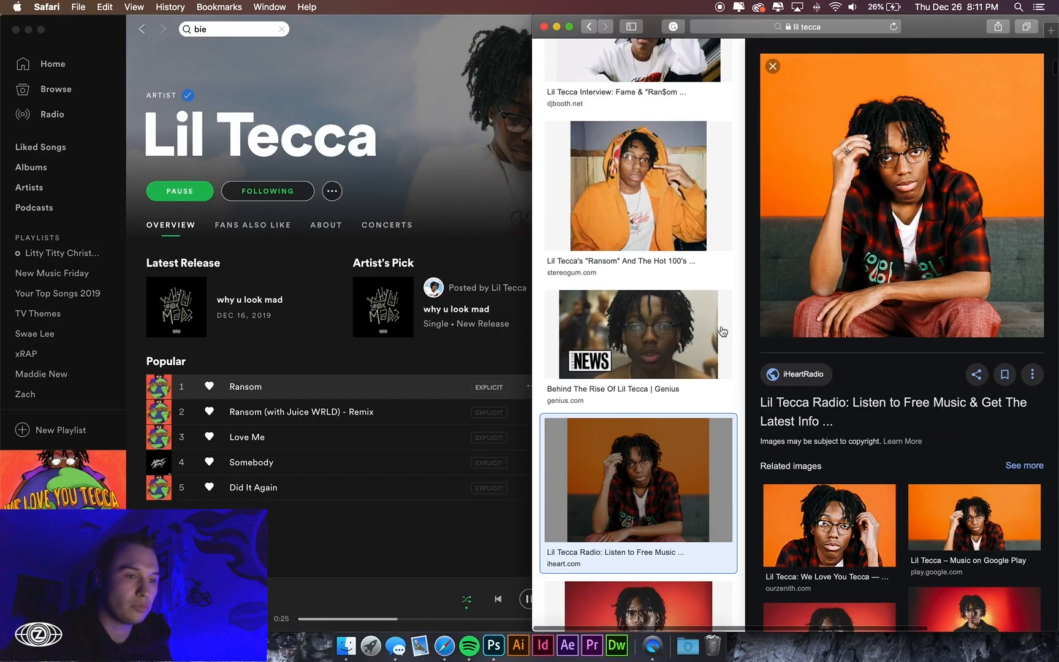
pyautogui.click(487, 646)
pyautogui.click(445, 646)
pyautogui.moveTo(891, 237); pyautogui.dragTo(296, 414)
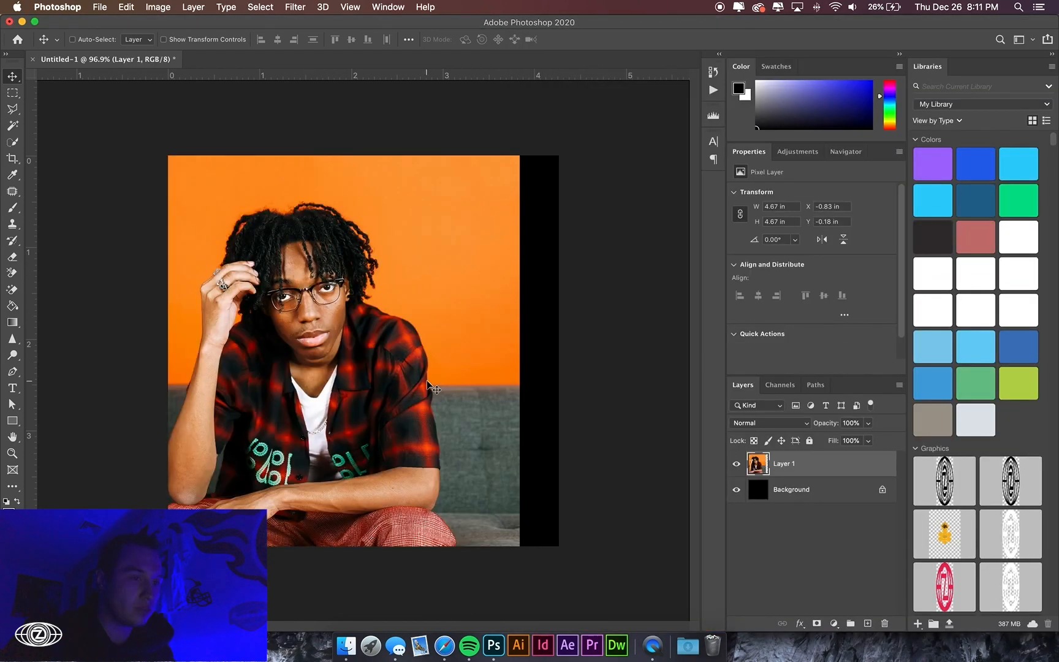
pyautogui.moveTo(355, 329); pyautogui.dragTo(418, 320)
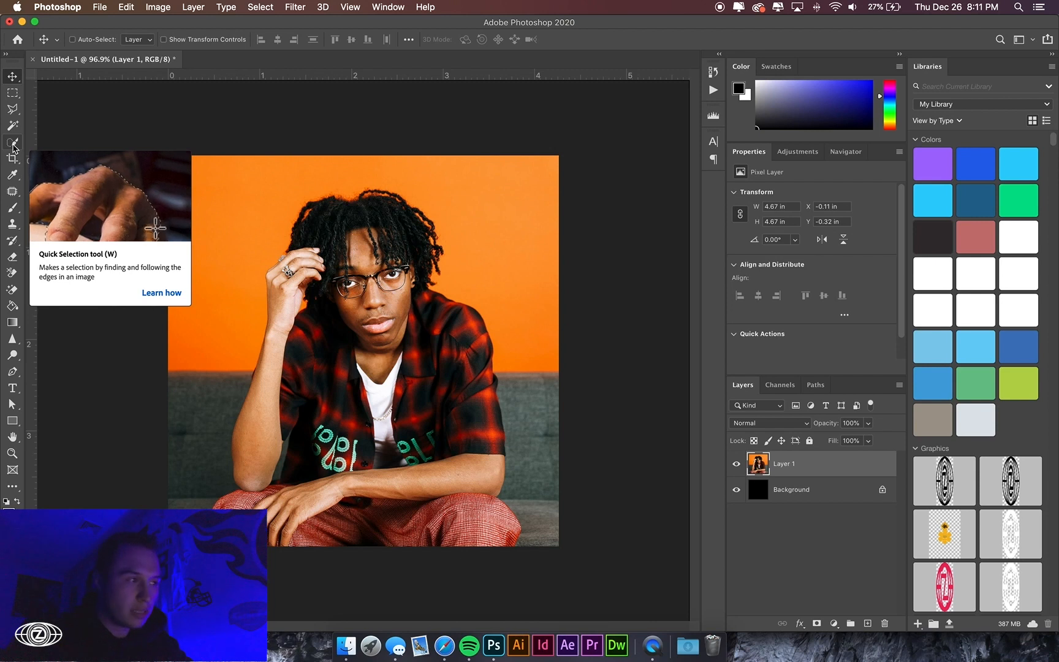
# Select the whole seated figure, including trousers, shirt, arms and hair, with the Quick Selection tool and a 125 px brush
pyautogui.click(13, 144)
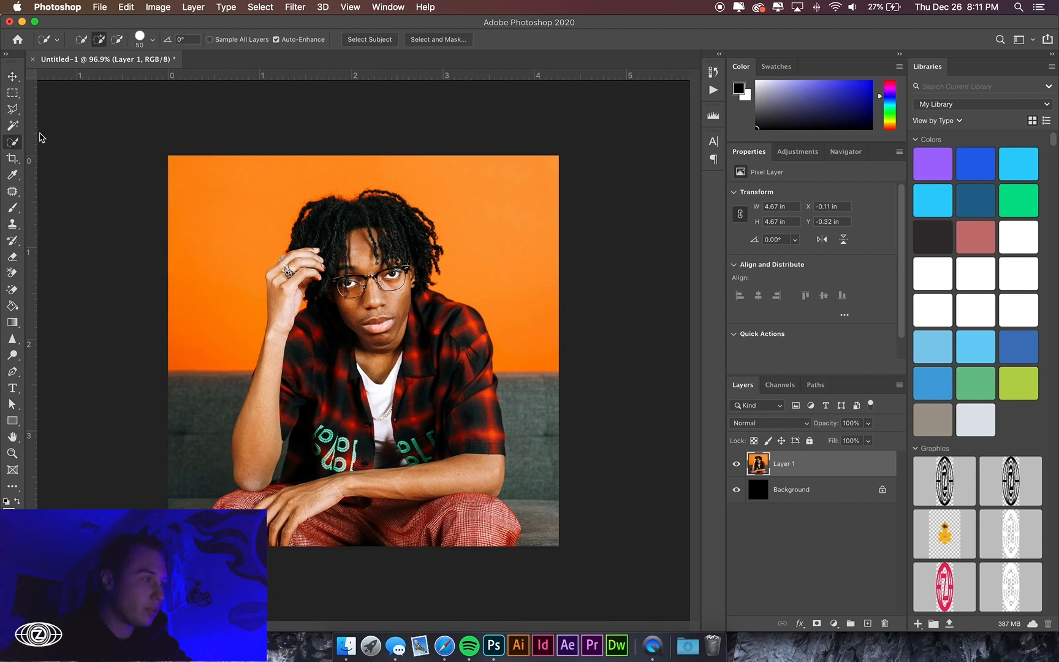
pyautogui.press(']')
pyautogui.press(']')
pyautogui.press(']')
pyautogui.press(']')
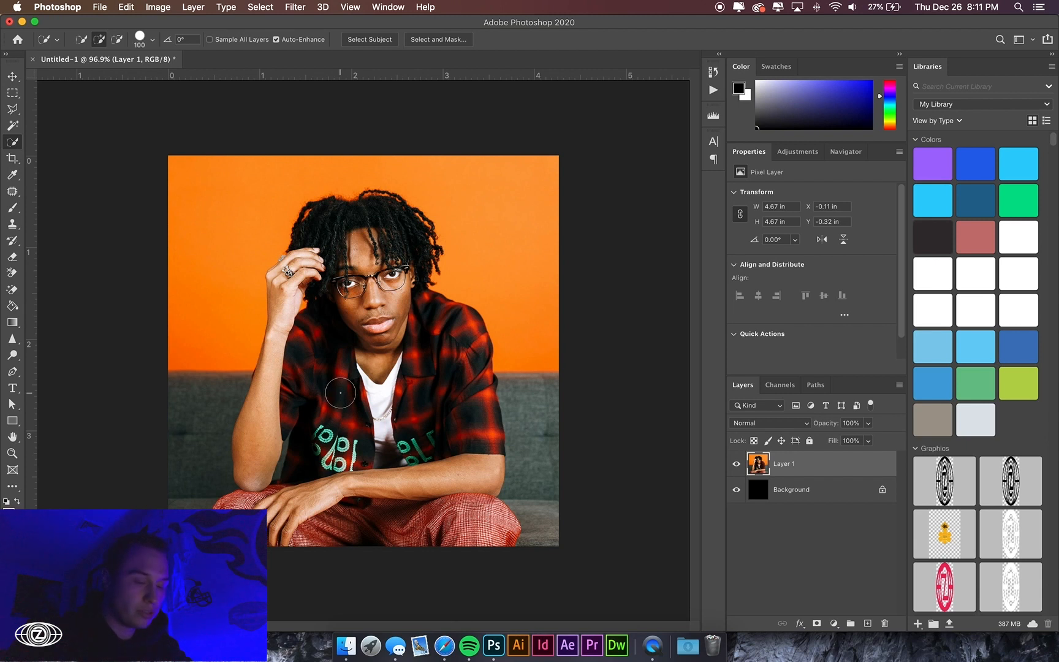
pyautogui.press(']')
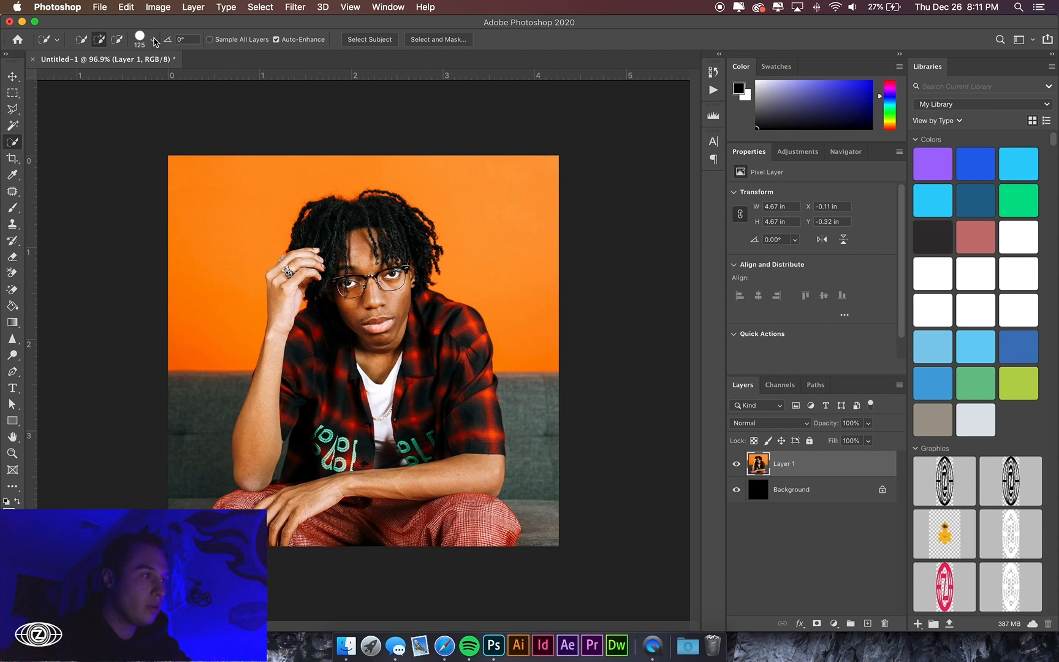
pyautogui.click(153, 40)
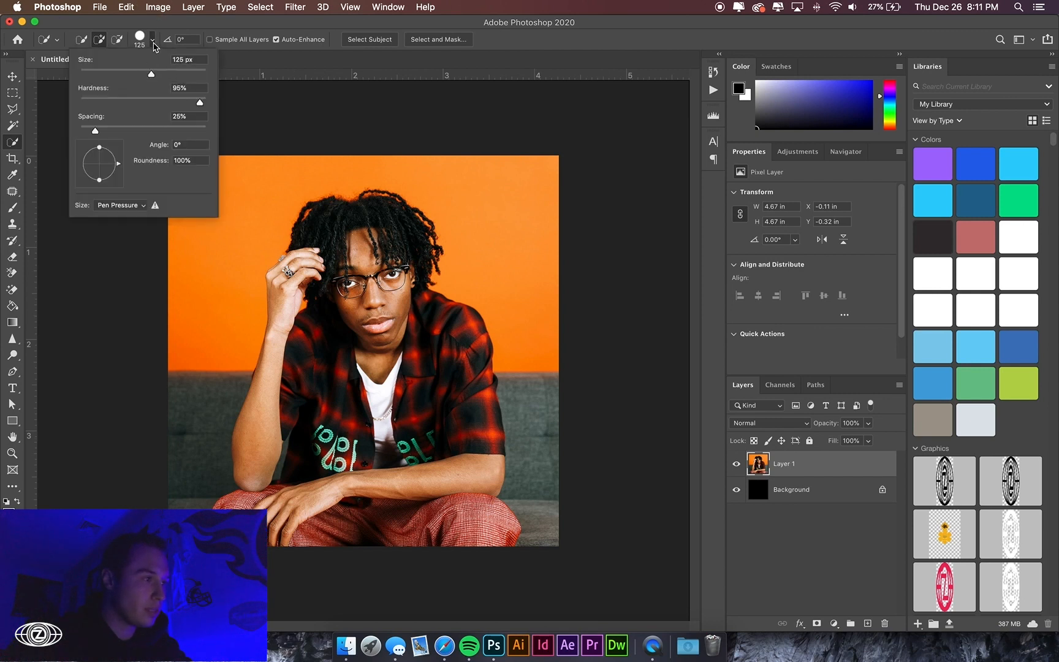
pyautogui.click(153, 42)
pyautogui.moveTo(246, 533)
pyautogui.mouseDown()
pyautogui.moveTo(441, 518)
pyautogui.moveTo(478, 544)
pyautogui.mouseUp()
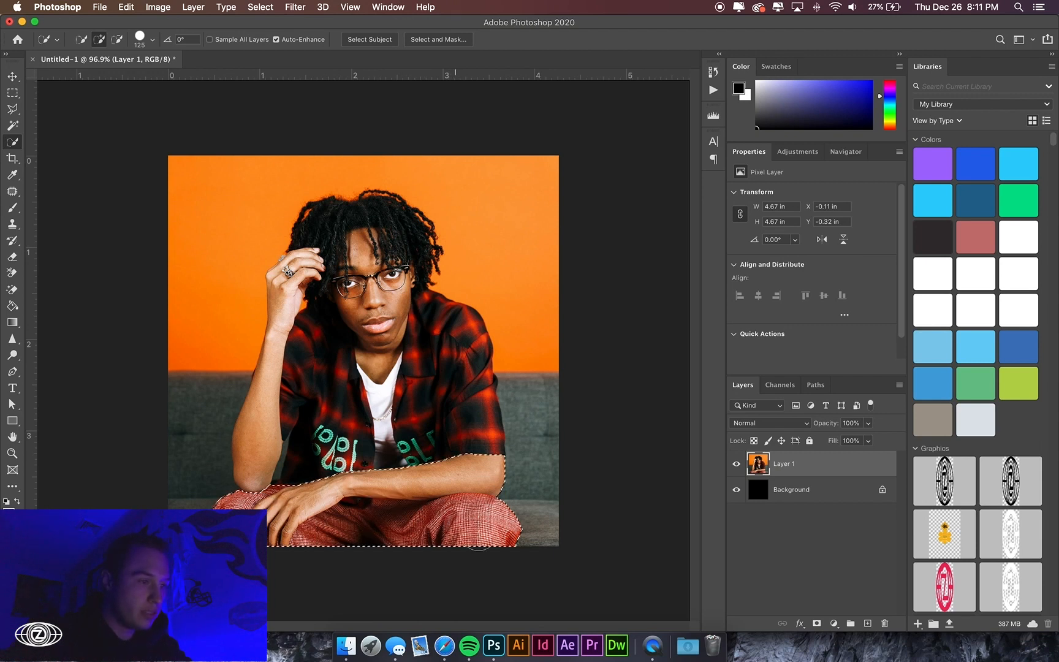
pyautogui.moveTo(443, 498)
pyautogui.mouseDown()
pyautogui.moveTo(406, 404)
pyautogui.moveTo(410, 385)
pyautogui.moveTo(427, 380)
pyautogui.mouseUp()
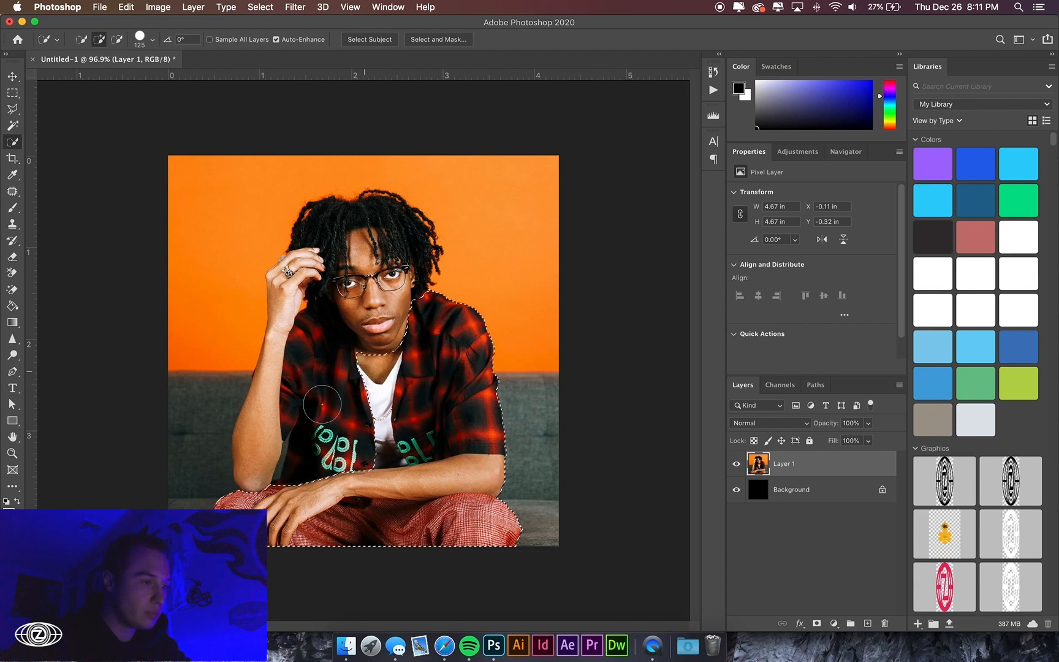
pyautogui.moveTo(266, 418); pyautogui.dragTo(268, 403)
pyautogui.moveTo(289, 316)
pyautogui.mouseDown()
pyautogui.moveTo(309, 297)
pyautogui.moveTo(320, 241)
pyautogui.mouseUp()
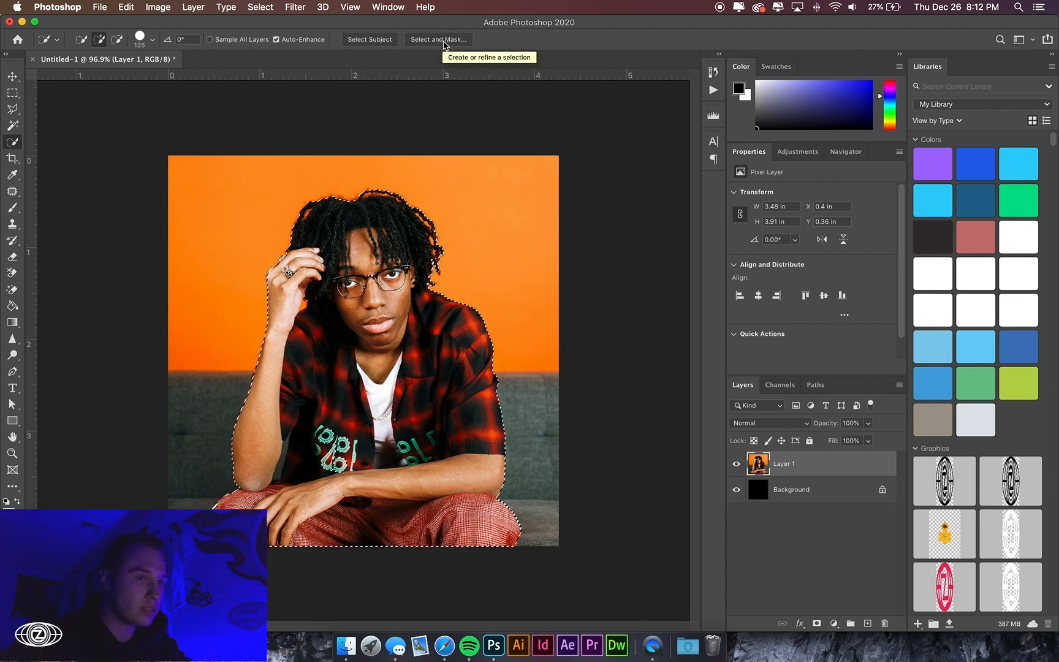
# Open the figure's selection in Select and Mask, try lower preview transparencies, and set the transparency to 100%
pyautogui.click(433, 40)
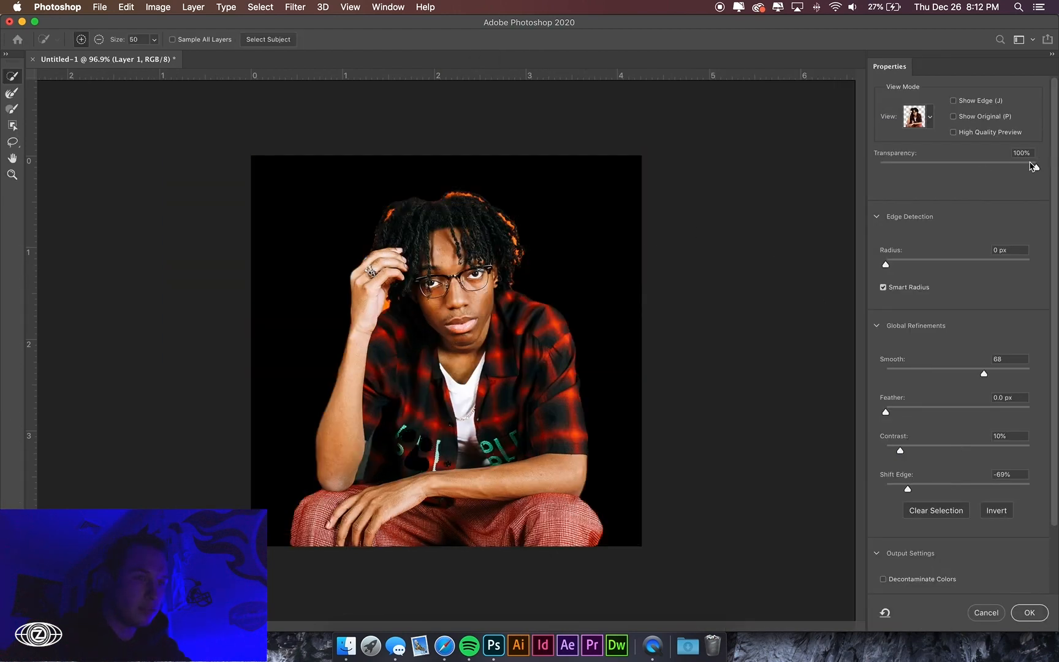
pyautogui.moveTo(1038, 169); pyautogui.dragTo(945, 169)
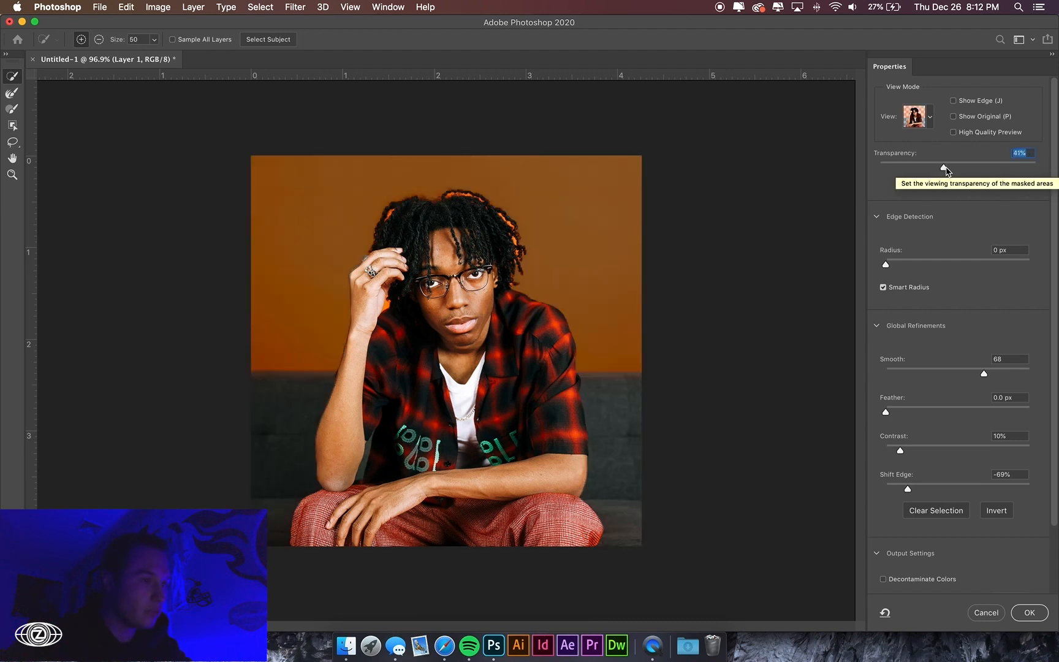
pyautogui.moveTo(944, 169); pyautogui.dragTo(1055, 159)
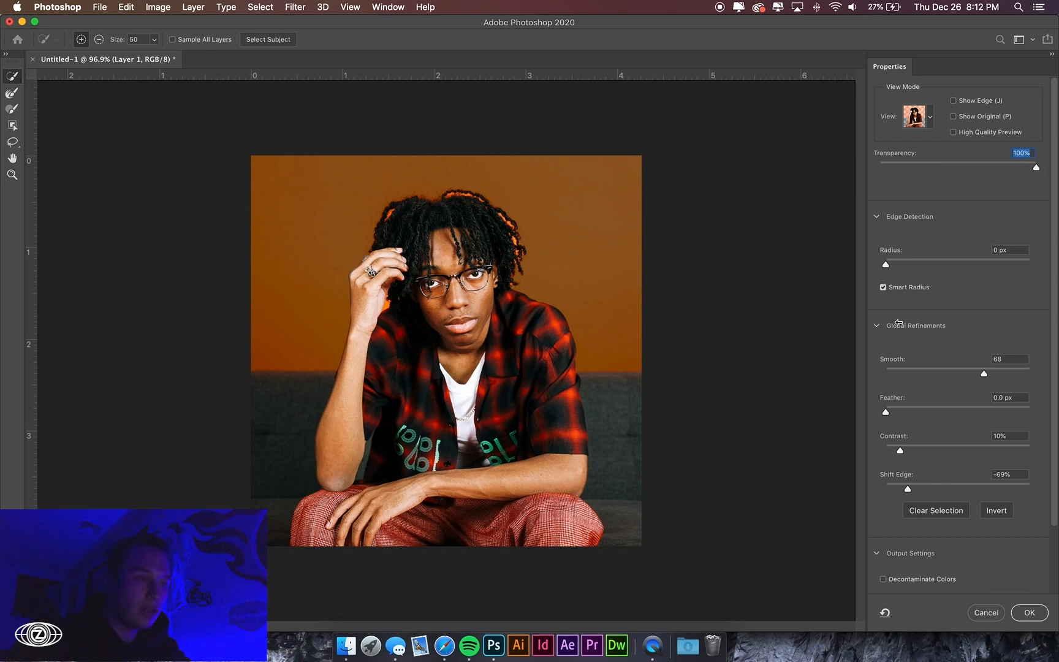
pyautogui.moveTo(1033, 168); pyautogui.dragTo(1028, 169)
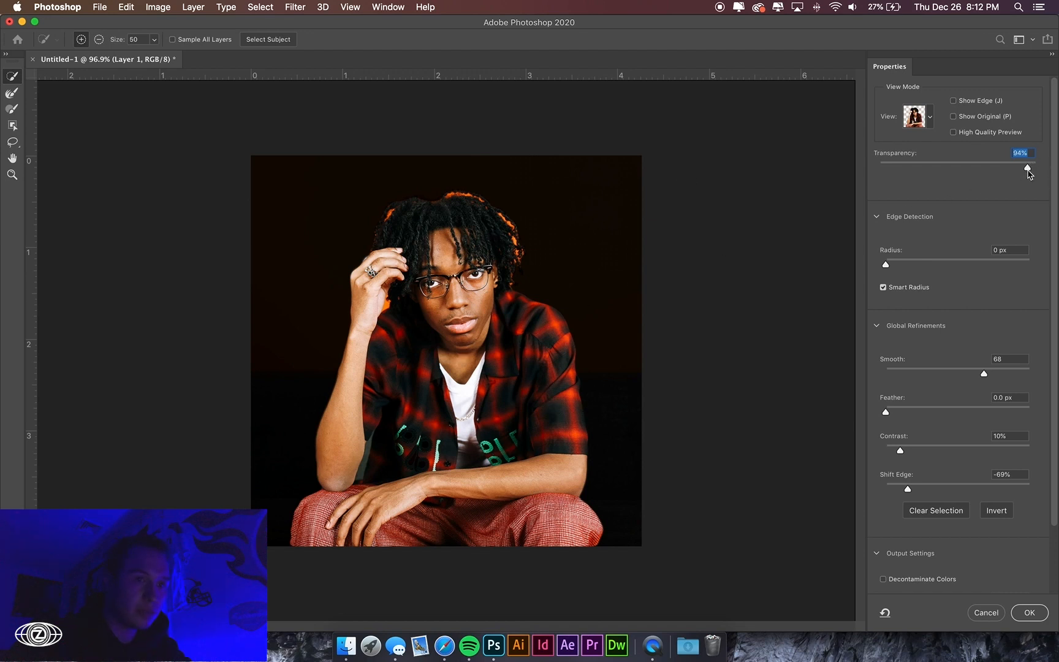
pyautogui.moveTo(1056, 173); pyautogui.dragTo(1049, 174)
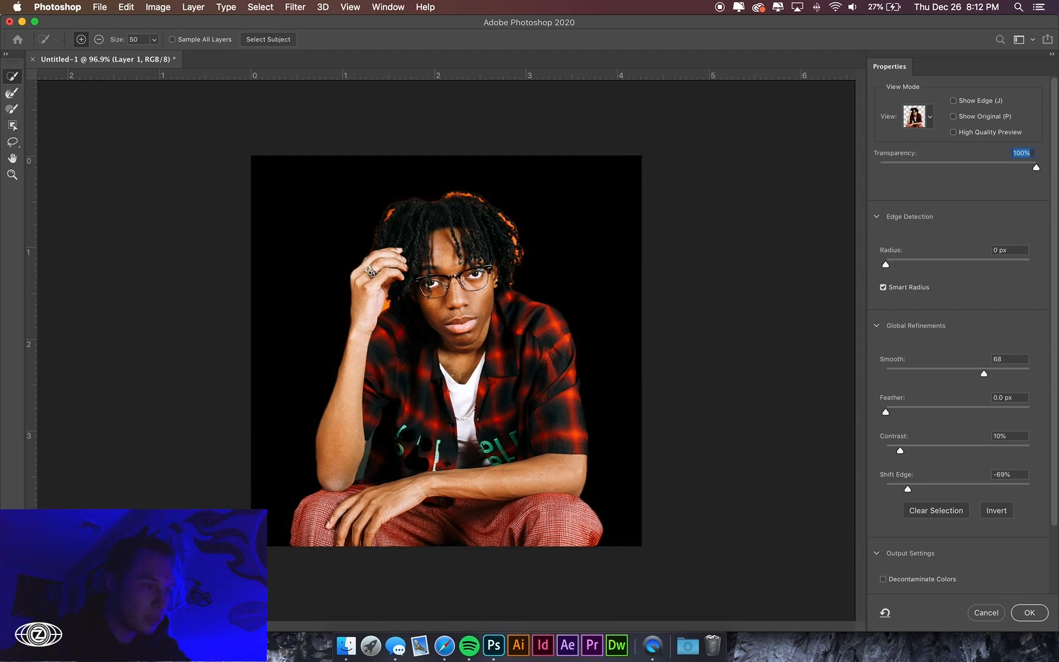
# Add the missing shirt lettering to the selection and lasso a loose area around the hair
pyautogui.moveTo(425, 453); pyautogui.dragTo(414, 457)
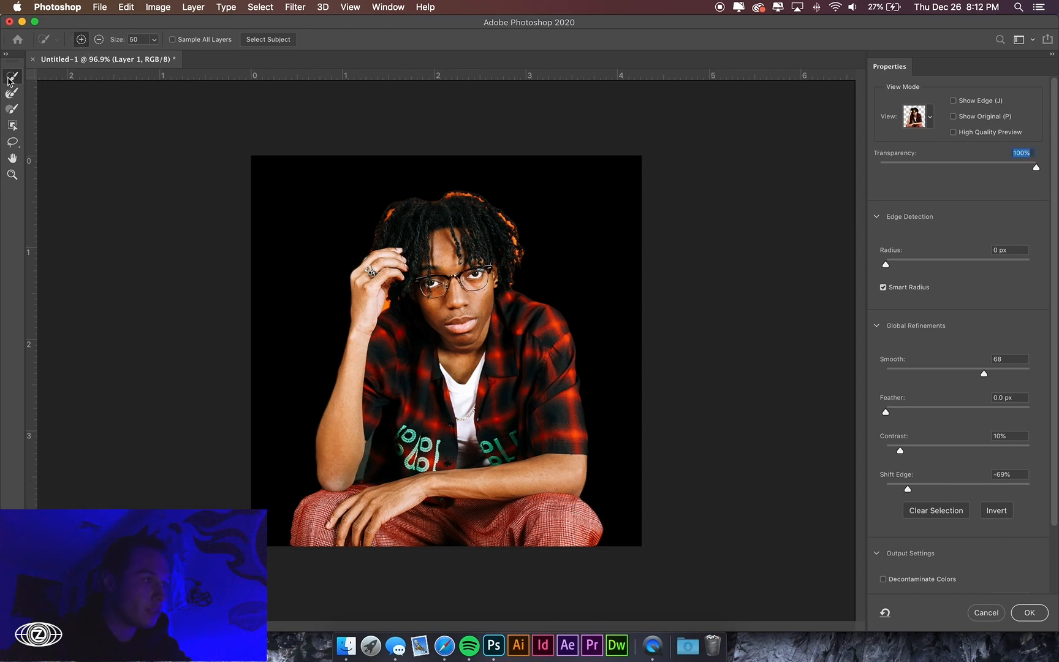
pyautogui.click(12, 142)
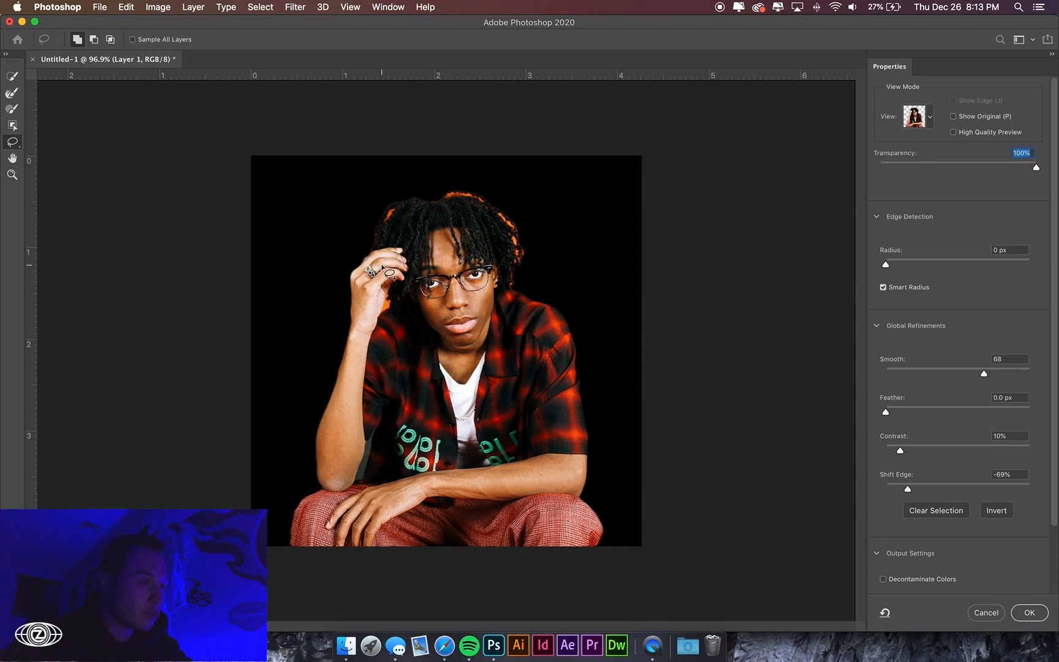
pyautogui.moveTo(454, 169)
pyautogui.mouseDown()
pyautogui.moveTo(497, 306)
pyautogui.moveTo(454, 297)
pyautogui.moveTo(434, 284)
pyautogui.moveTo(428, 261)
pyautogui.moveTo(402, 257)
pyautogui.moveTo(411, 266)
pyautogui.moveTo(452, 192)
pyautogui.moveTo(432, 179)
pyautogui.moveTo(508, 179)
pyautogui.moveTo(541, 252)
pyautogui.moveTo(525, 305)
pyautogui.moveTo(464, 299)
pyautogui.moveTo(437, 252)
pyautogui.moveTo(431, 180)
pyautogui.mouseUp()
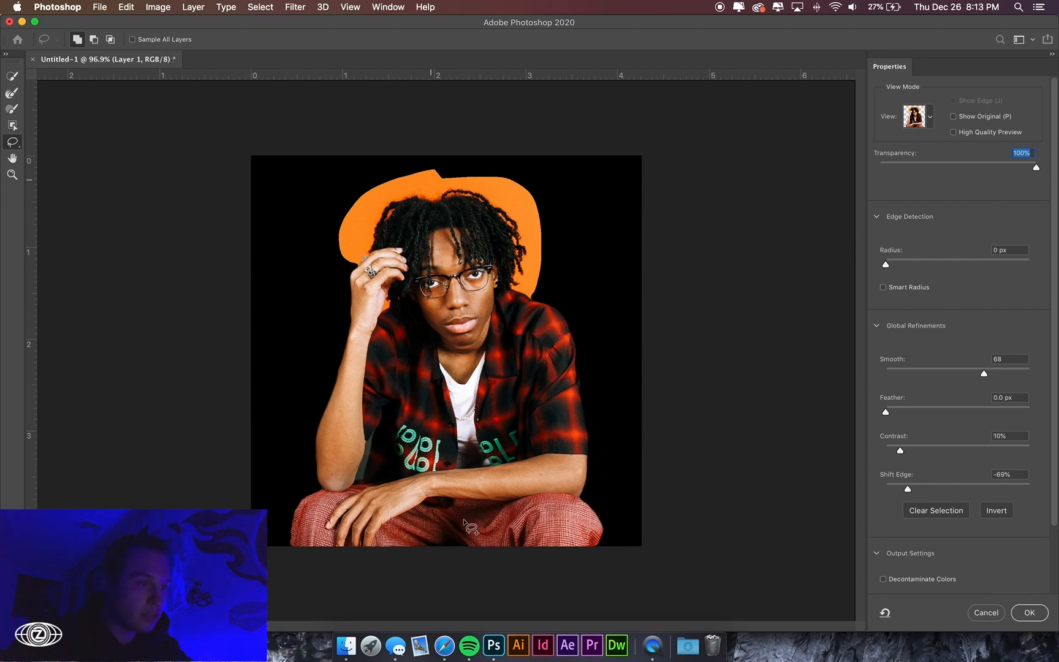
# Refine the selection with Feather 0 px, Smooth 62 and Shift Edge -58%, and apply it as a layer mask on Layer 1
pyautogui.click(886, 415)
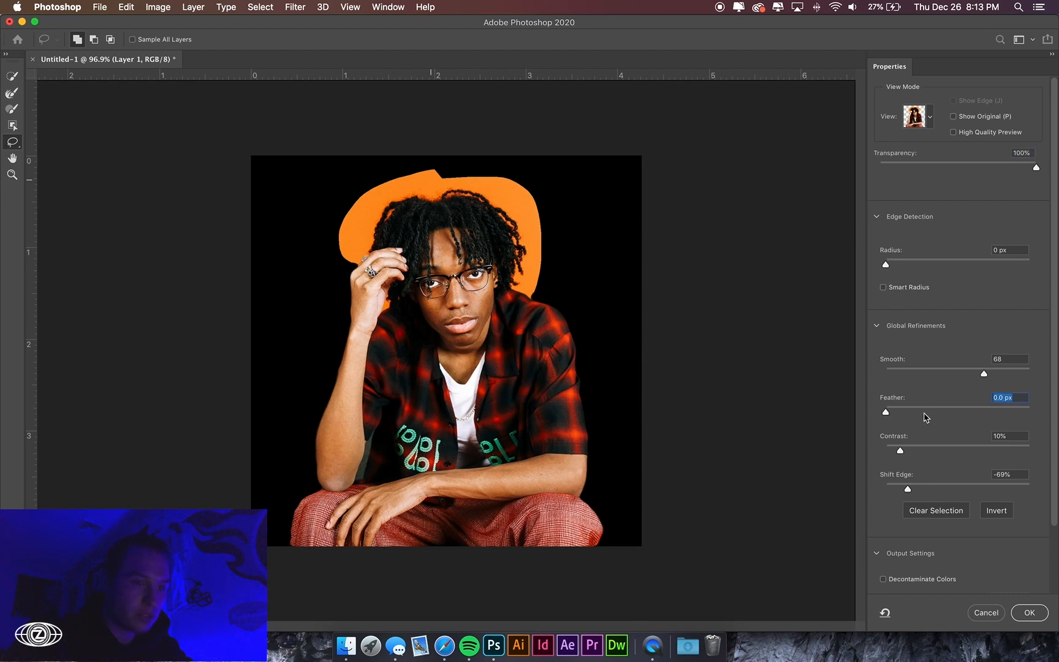
pyautogui.moveTo(901, 414); pyautogui.dragTo(857, 413)
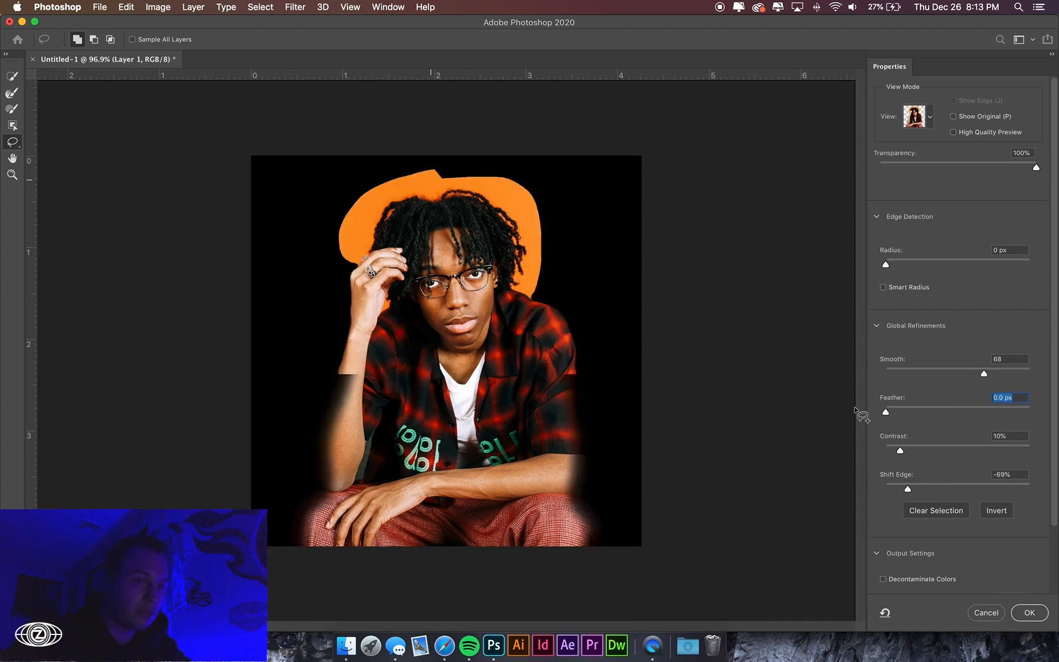
pyautogui.moveTo(982, 374); pyautogui.dragTo(949, 378)
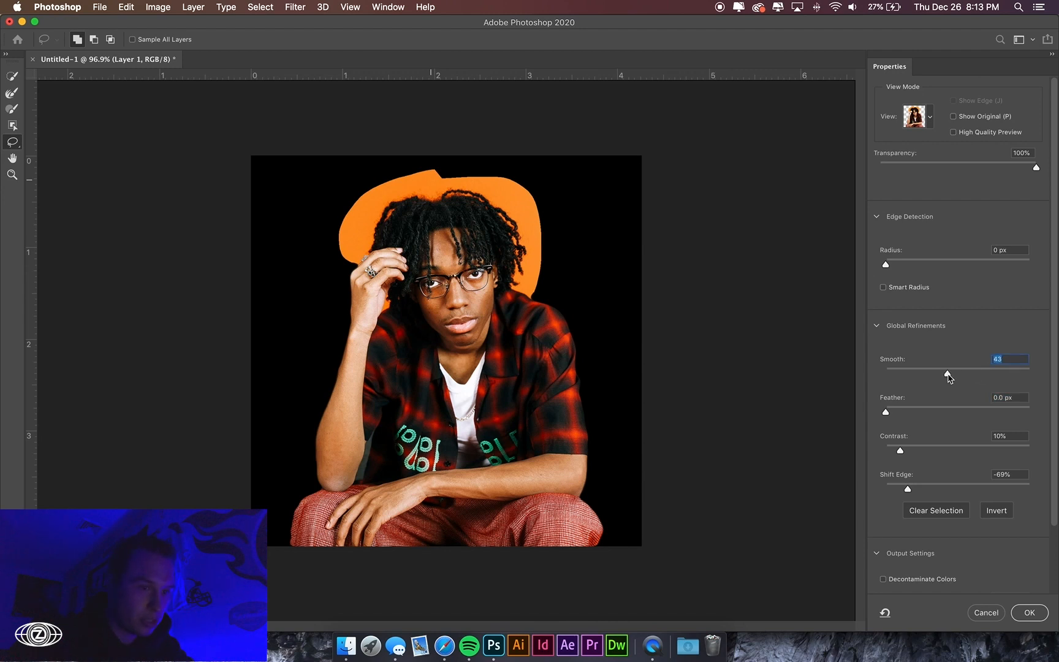
pyautogui.moveTo(941, 378); pyautogui.dragTo(966, 378)
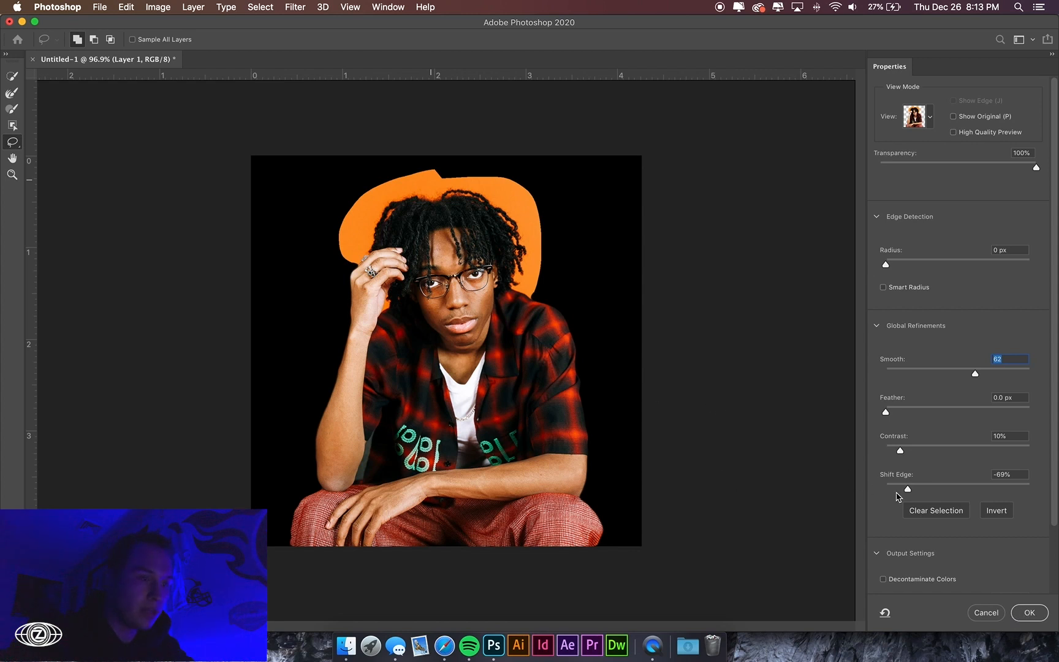
pyautogui.click(916, 484)
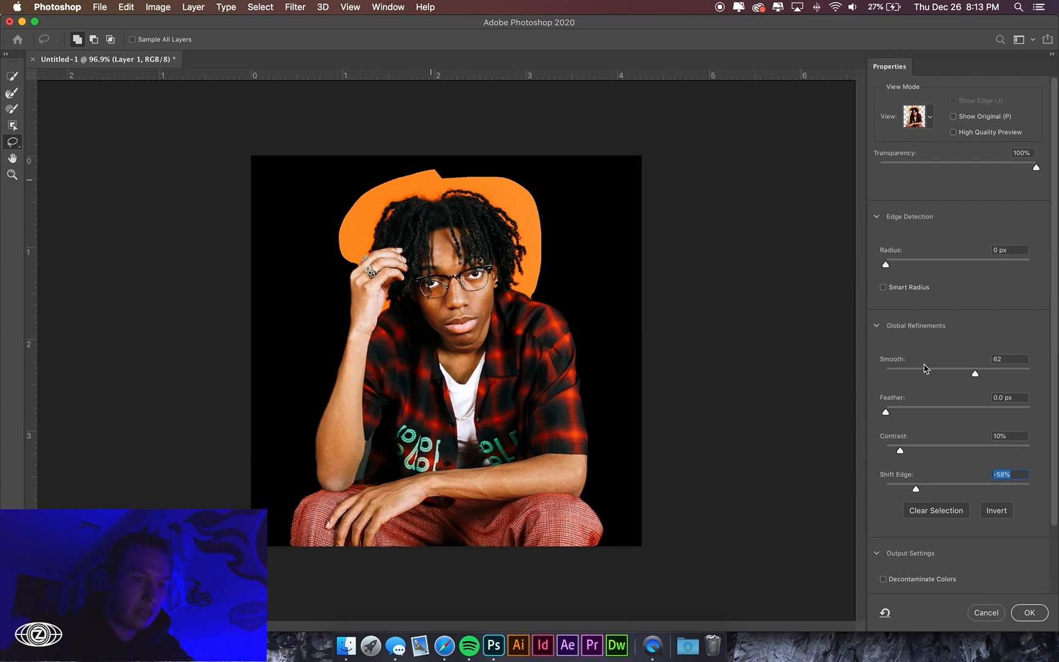
pyautogui.click(1032, 614)
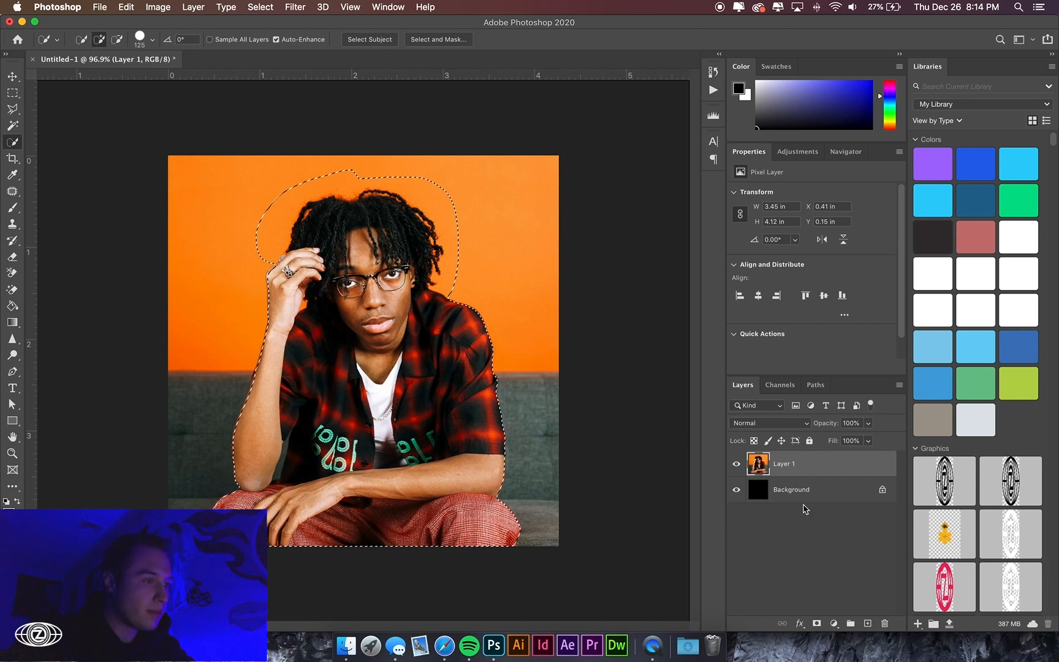
pyautogui.click(816, 623)
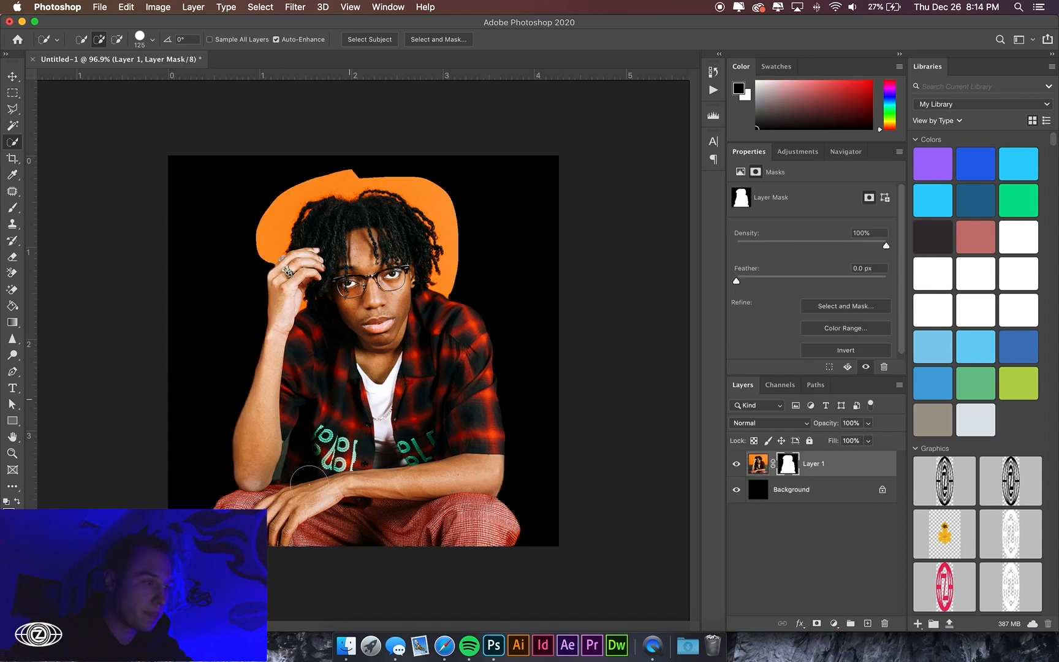
# Paint white on Layer 1's mask along the outside of the raised arm with a 175 px brush to reveal the hidden background
pyautogui.press('super+1')
pyautogui.press('super+equal')
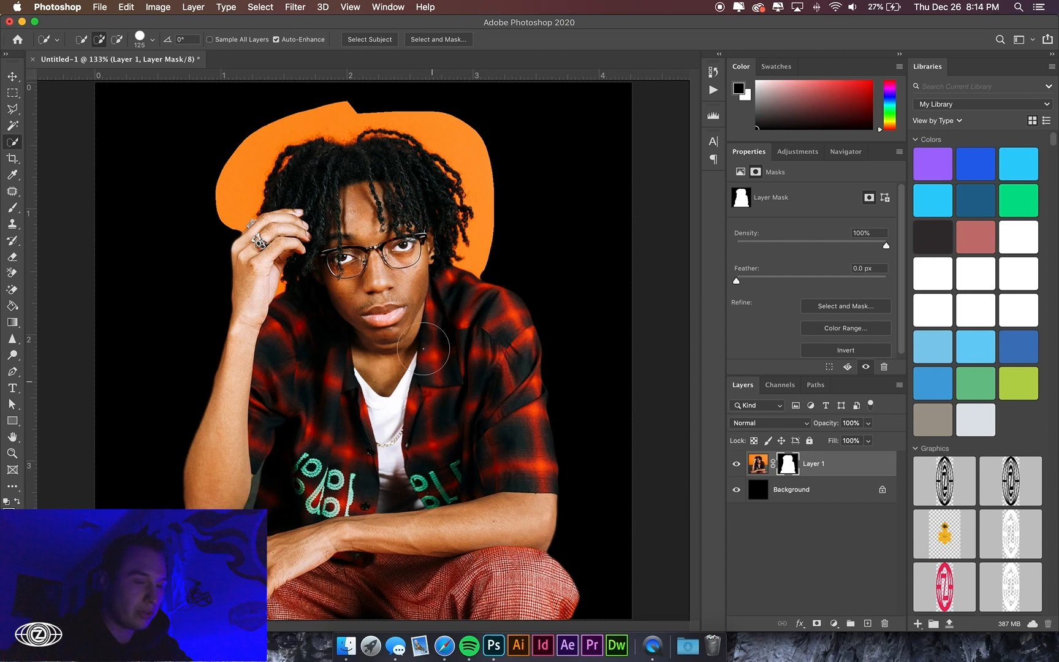
pyautogui.click(12, 223)
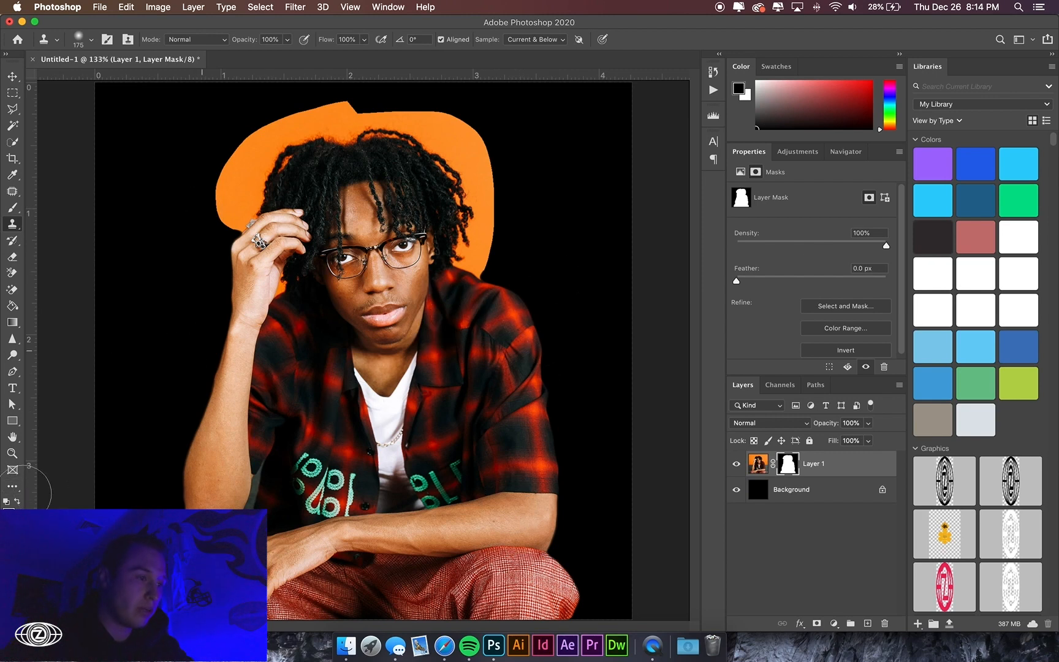
pyautogui.click(13, 207)
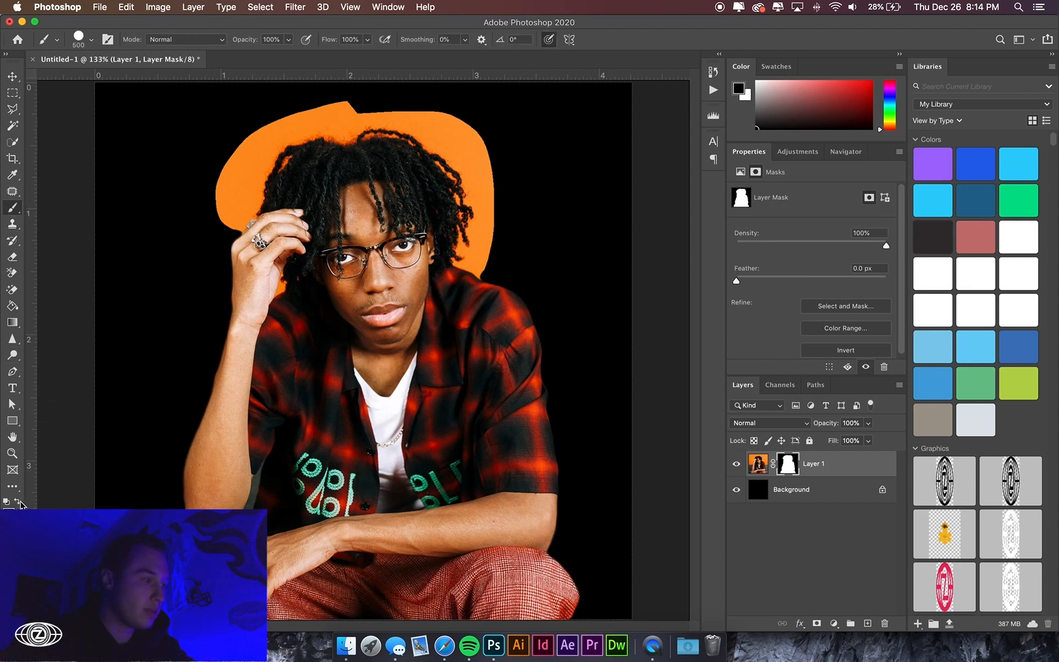
pyautogui.press('[')
pyautogui.press('[')
pyautogui.press('[')
pyautogui.press('[')
pyautogui.press('[')
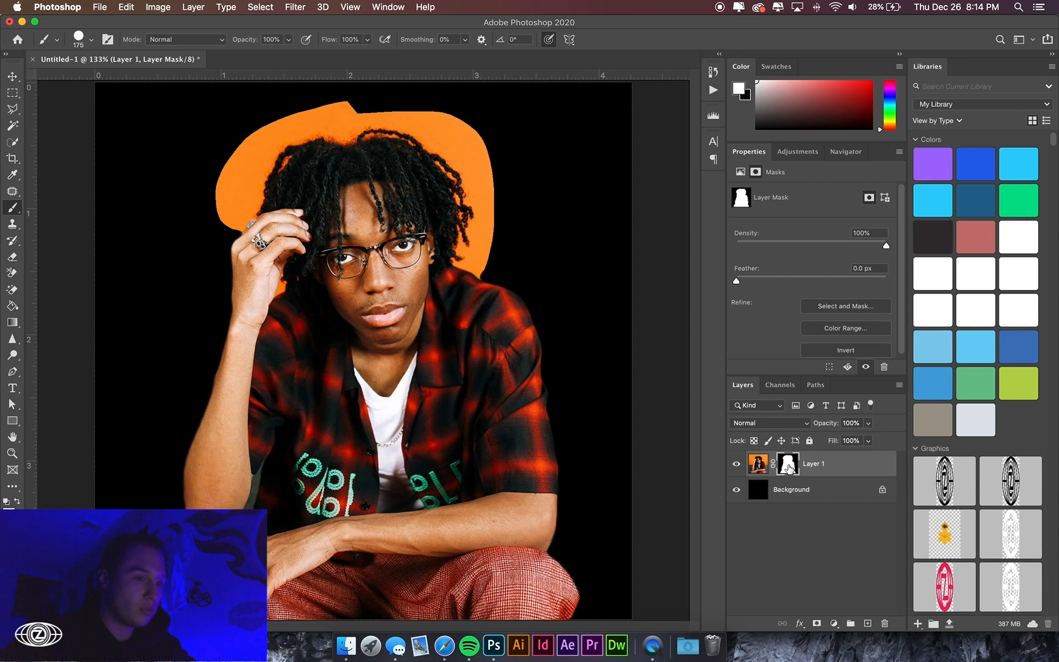
pyautogui.moveTo(214, 377)
pyautogui.mouseDown()
pyautogui.moveTo(239, 383)
pyautogui.moveTo(194, 392)
pyautogui.moveTo(202, 409)
pyautogui.moveTo(166, 460)
pyautogui.moveTo(172, 469)
pyautogui.mouseUp()
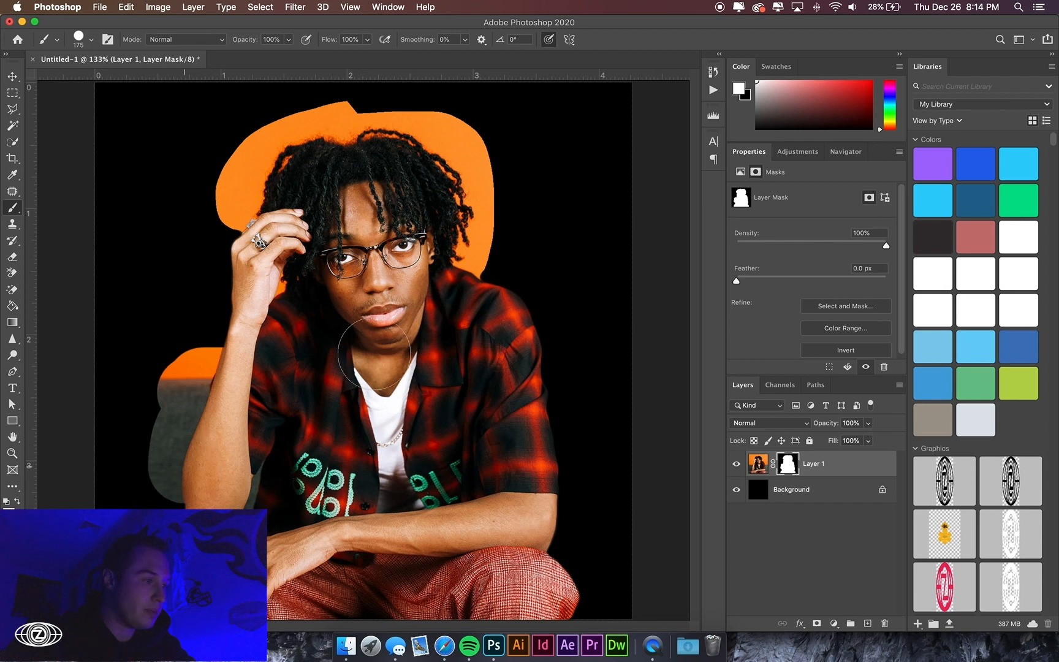
# Undo the white brush strokes on Layer 1's mask along the outside of the raised arm
pyautogui.press('super+z')
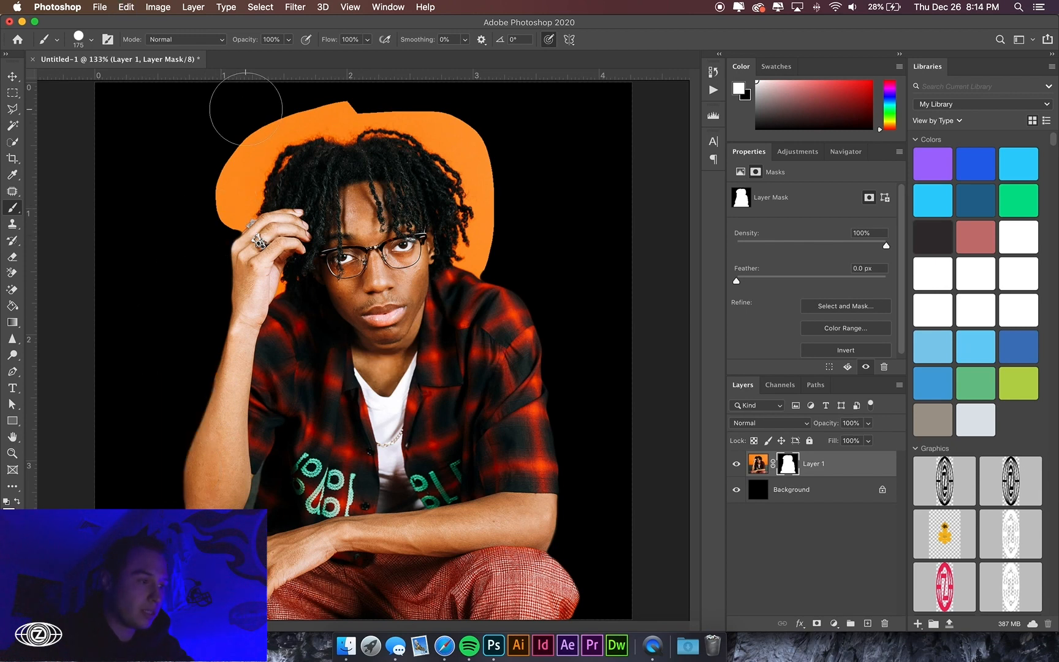
pyautogui.scroll(5, 378, 238)
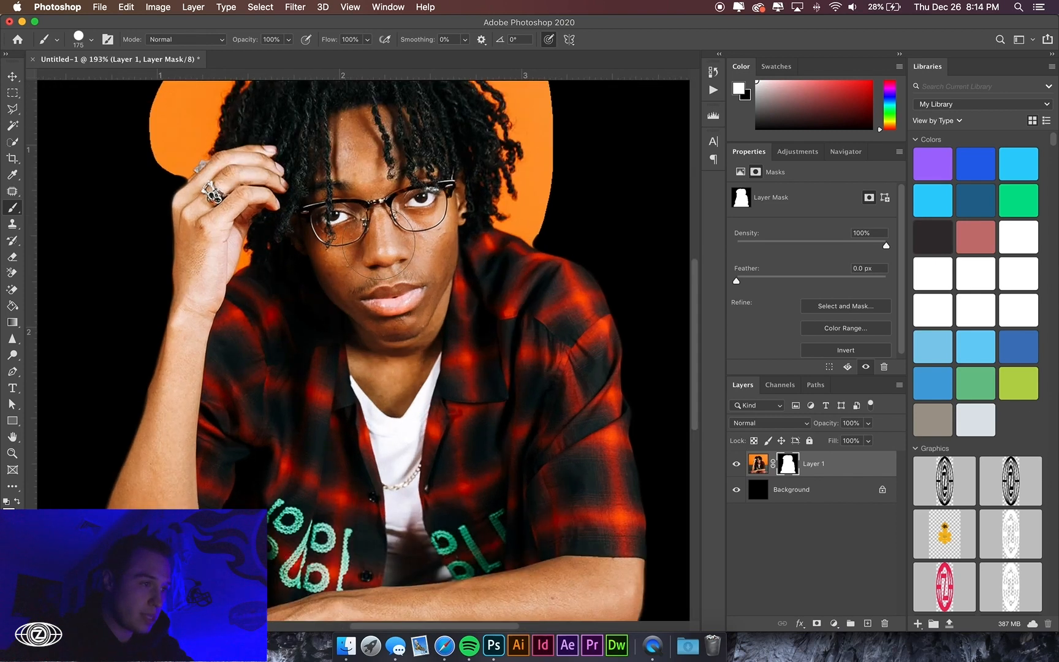
pyautogui.scroll(2, 261, 228)
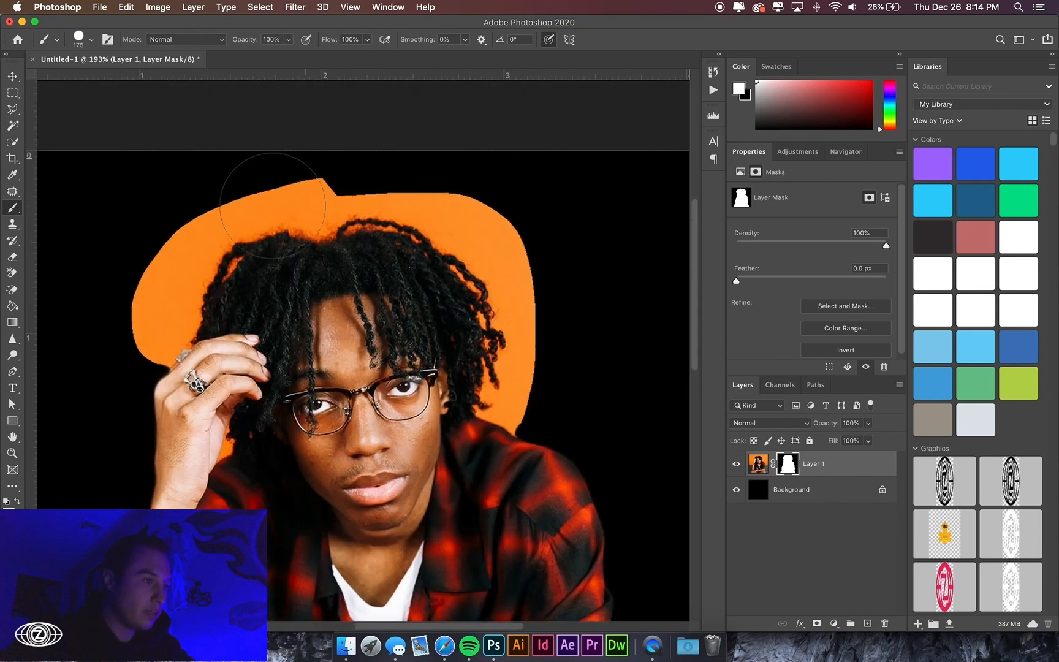
pyautogui.scroll(1, 288, 224)
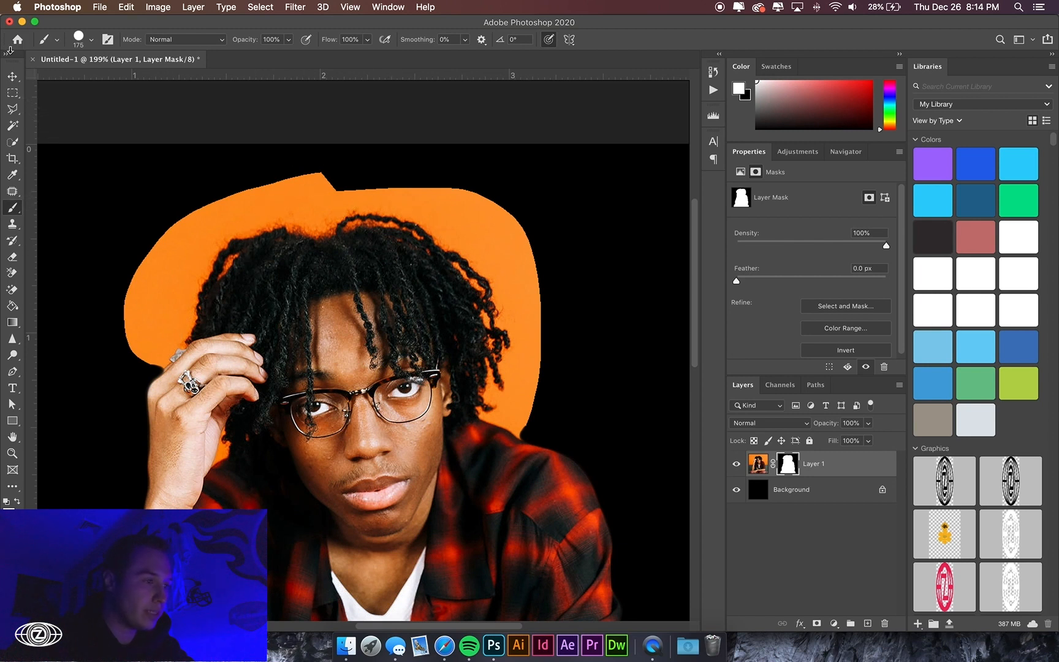
# Switch to the Background Eraser tool and target Layer 1's image instead of its mask
pyautogui.click(12, 76)
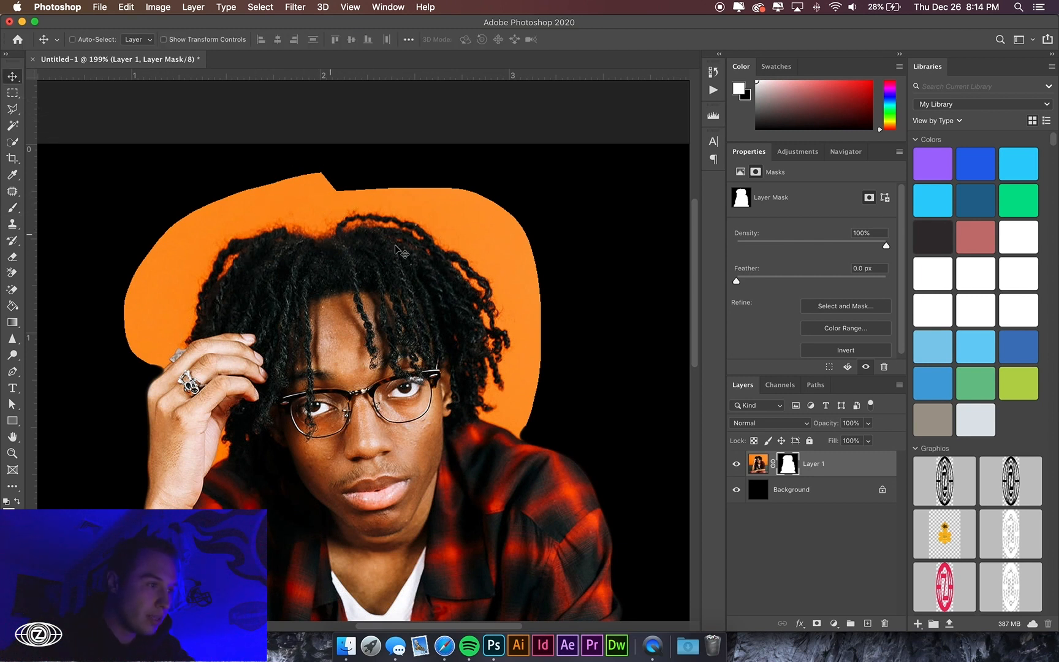
pyautogui.scroll(4, 378, 238)
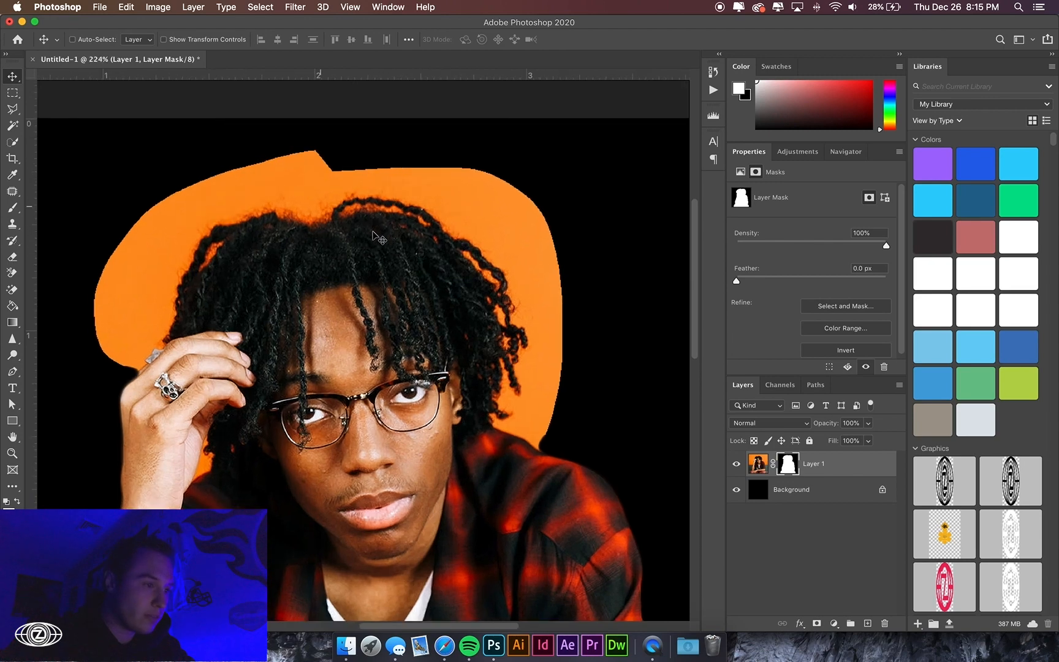
pyautogui.hscroll(-2, 376, 203)
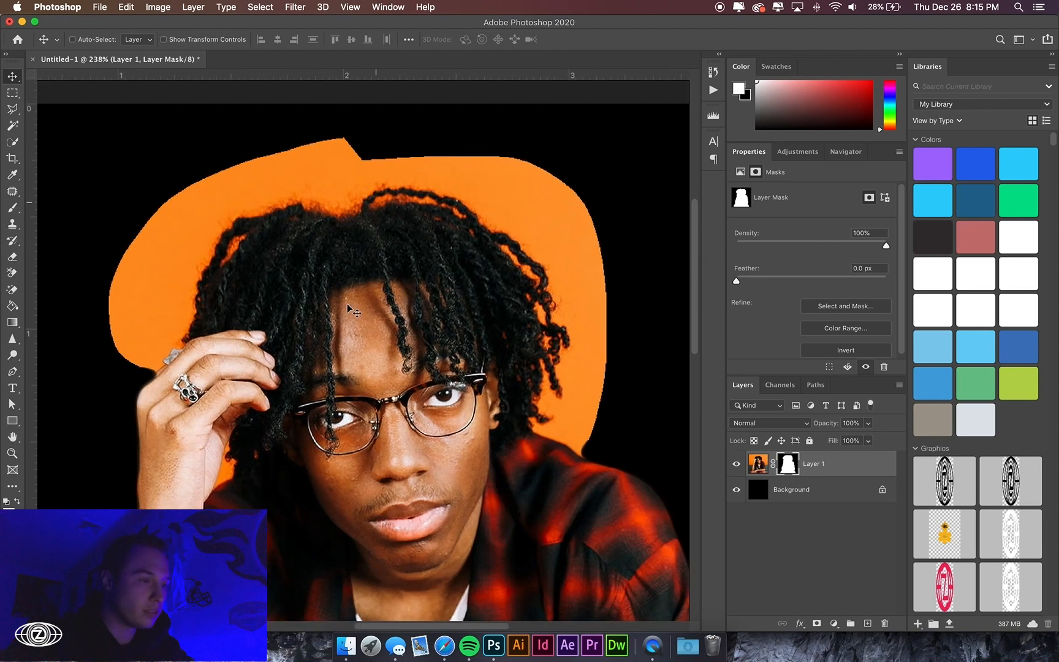
pyautogui.scroll(1, 347, 307)
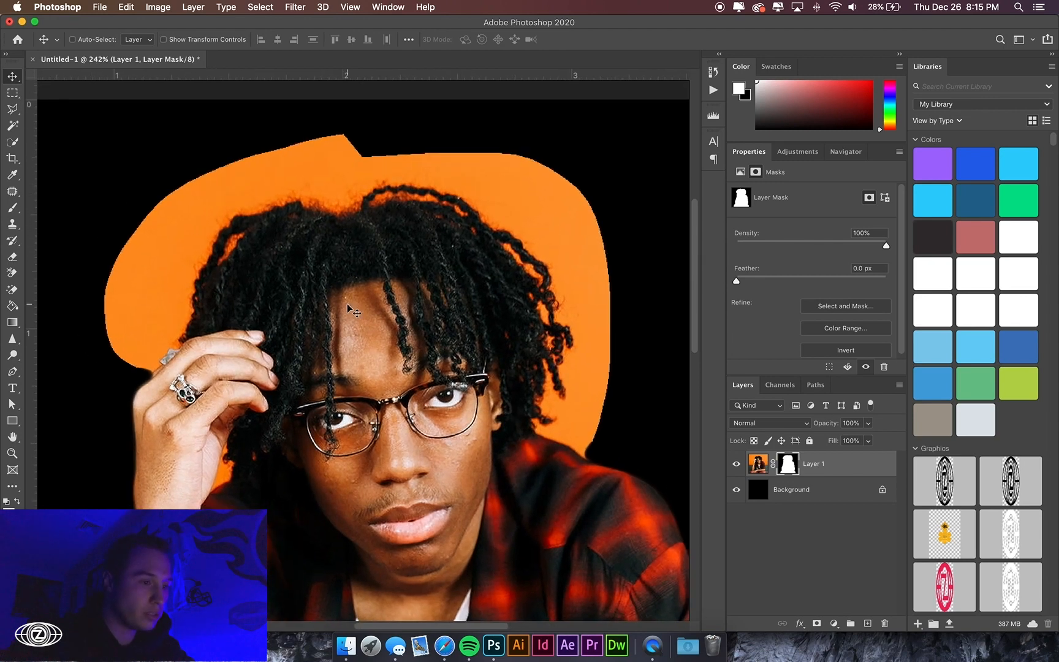
pyautogui.click(13, 290)
pyautogui.click(13, 276)
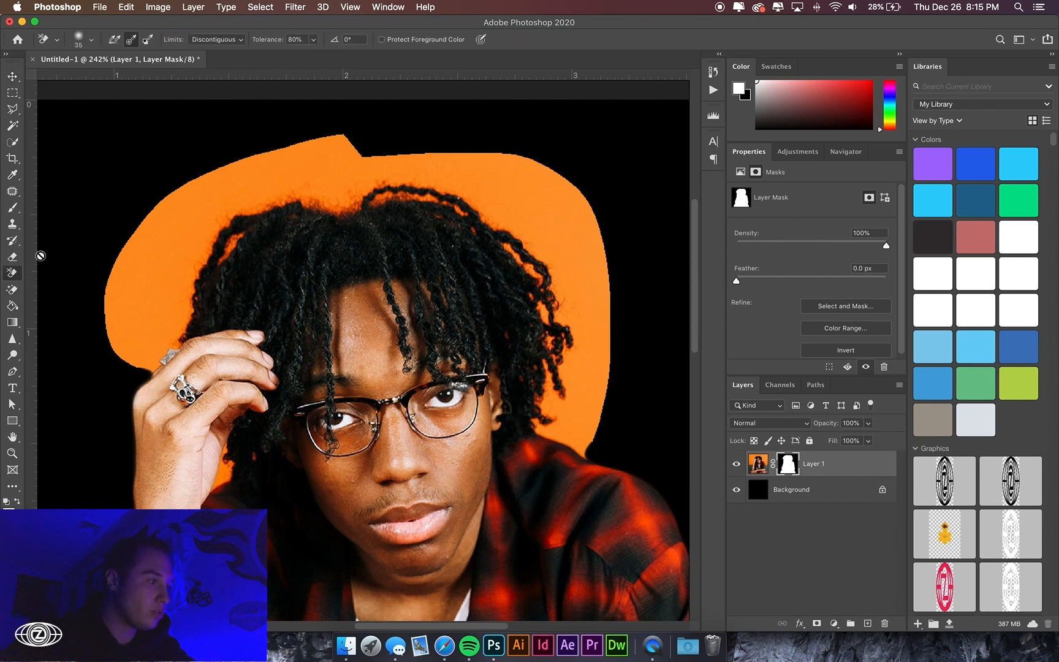
pyautogui.click(12, 240)
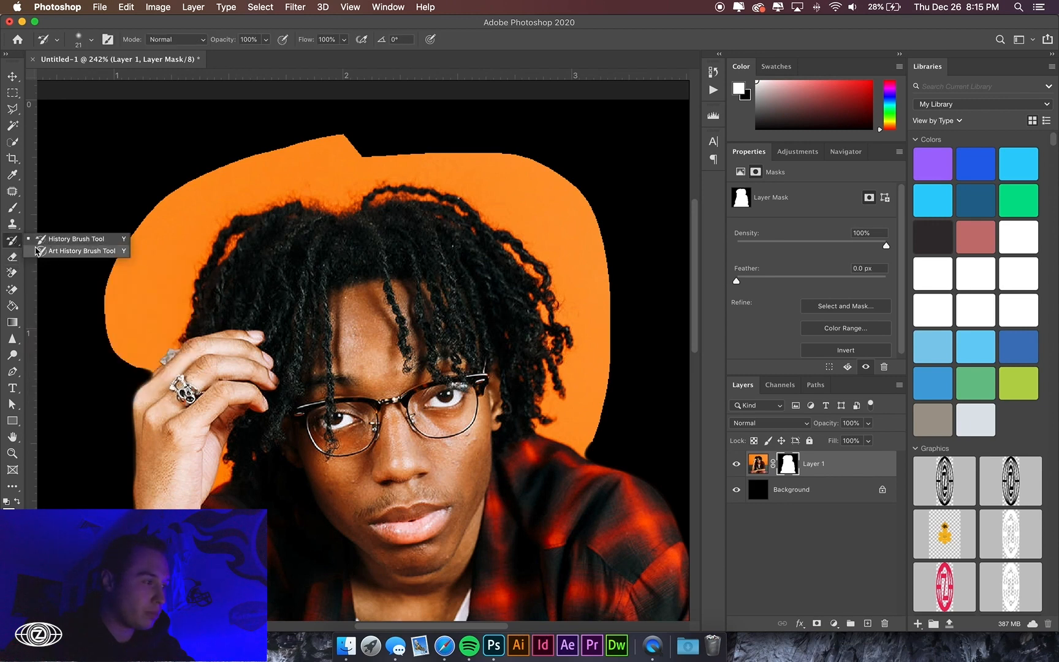
pyautogui.click(13, 272)
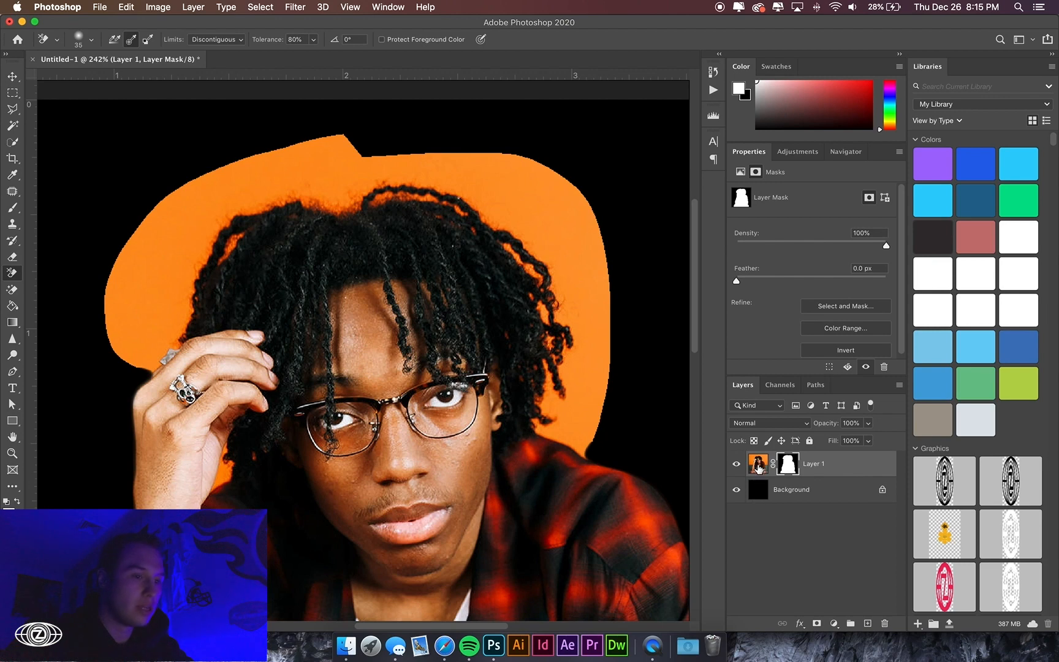
pyautogui.click(758, 465)
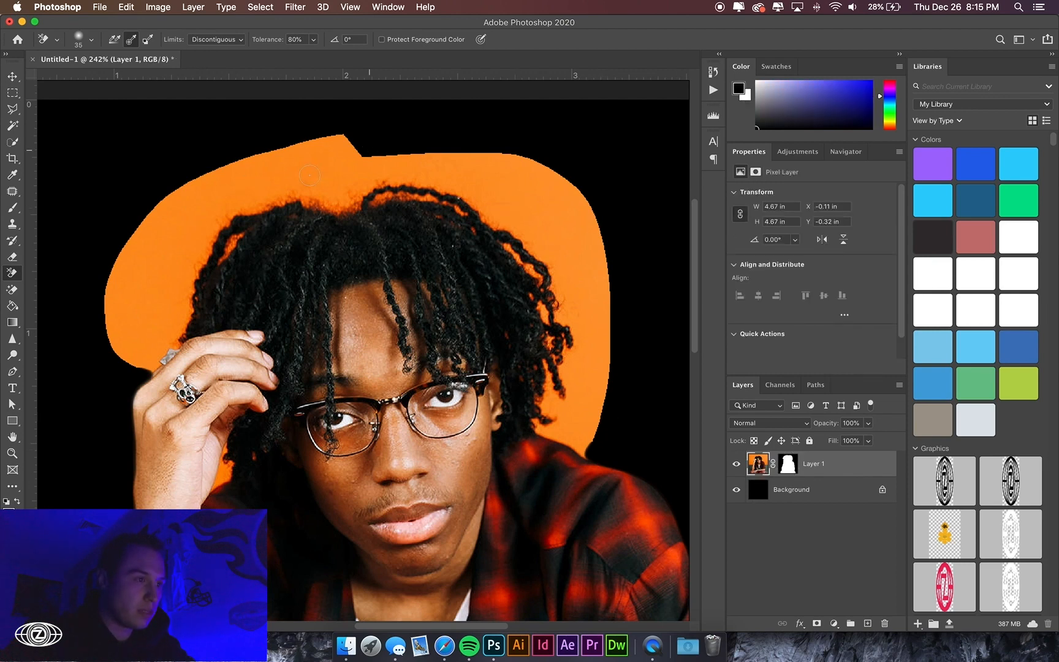
# Set the Background Eraser's tolerance to 76% and keep its limits at Discontiguous
pyautogui.click(313, 40)
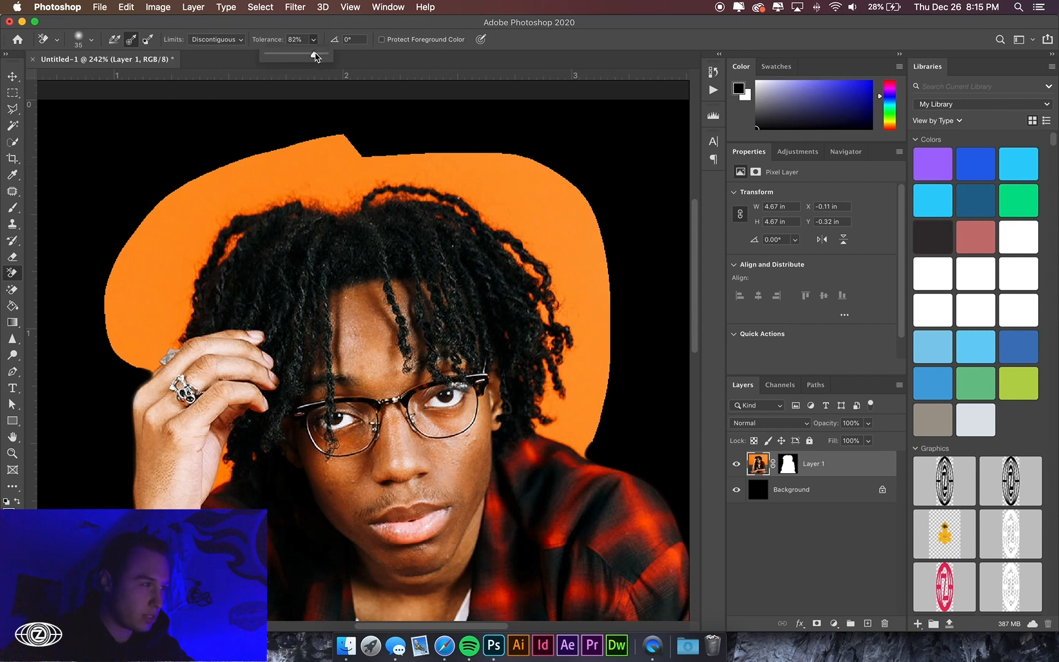
pyautogui.moveTo(307, 54); pyautogui.dragTo(312, 54)
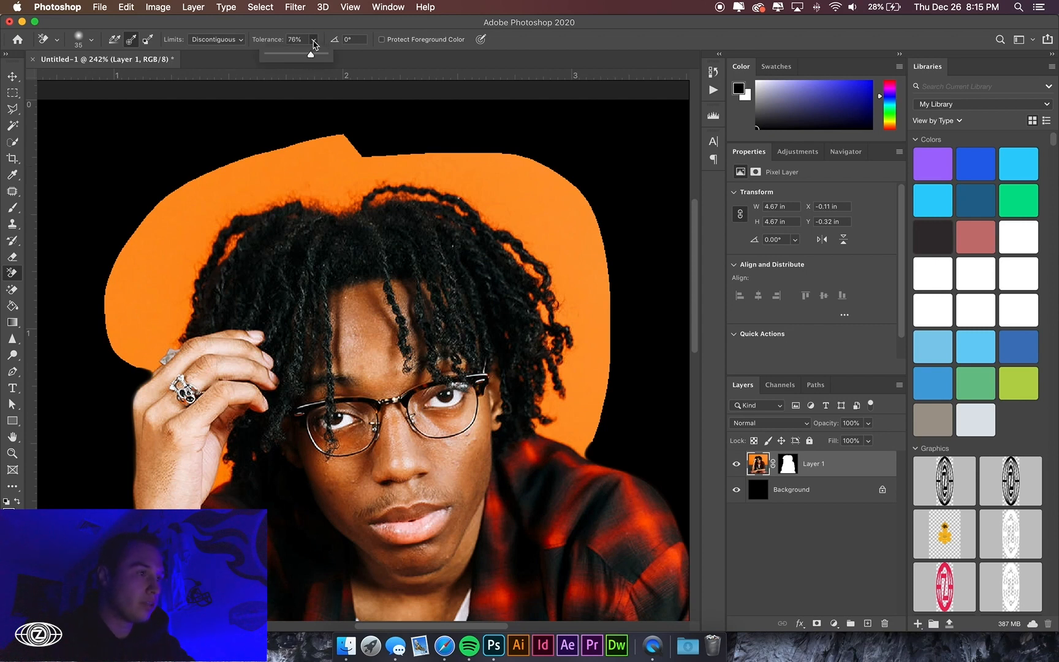
pyautogui.click(313, 45)
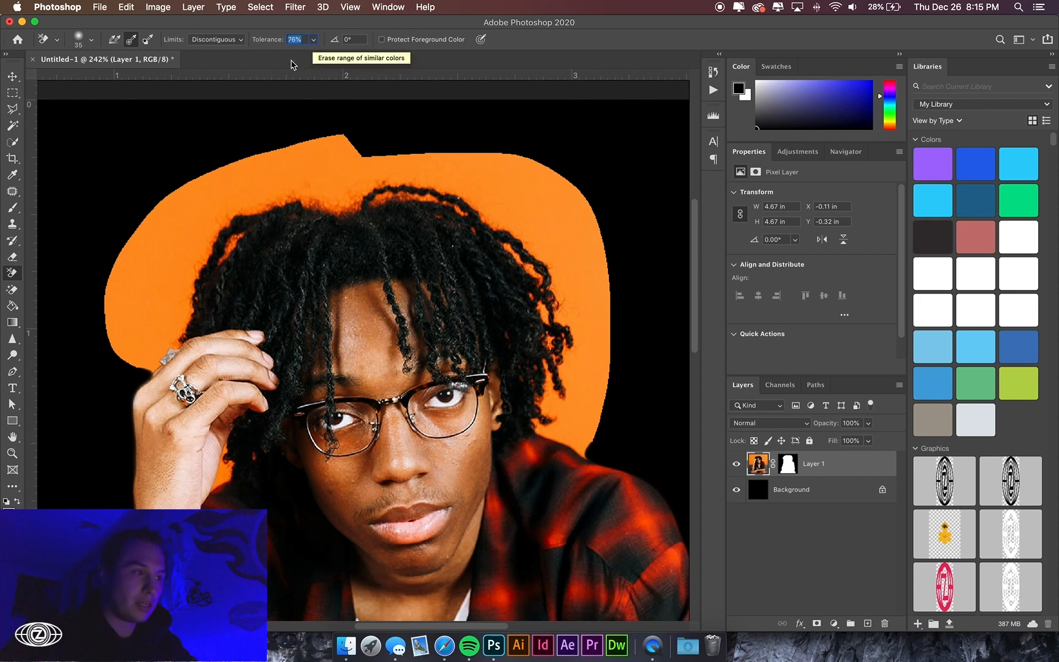
pyautogui.click(234, 41)
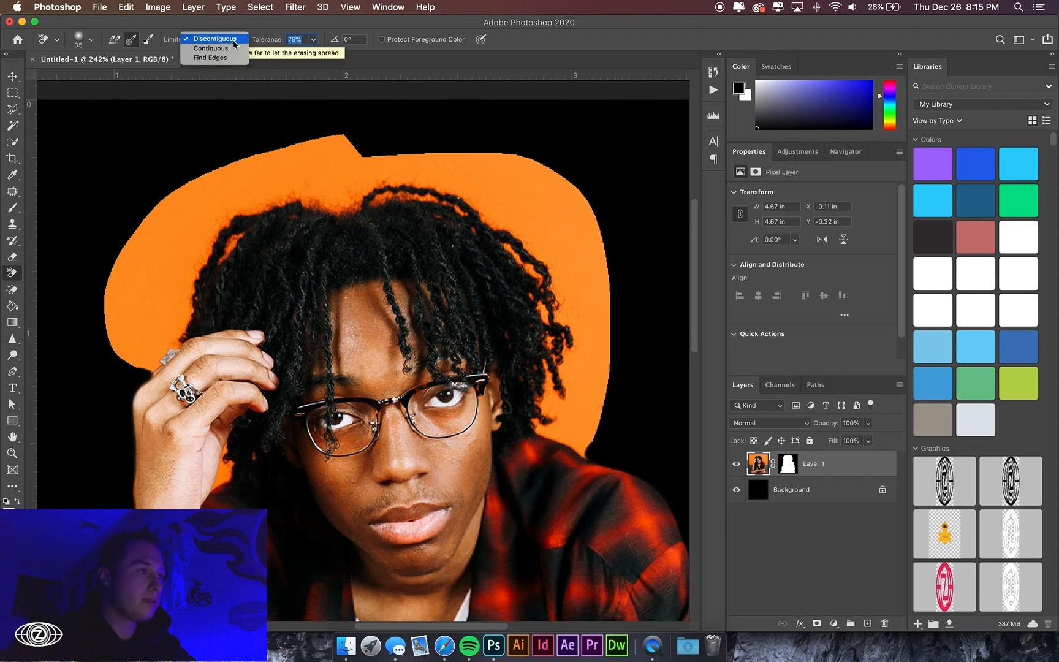
pyautogui.click(235, 41)
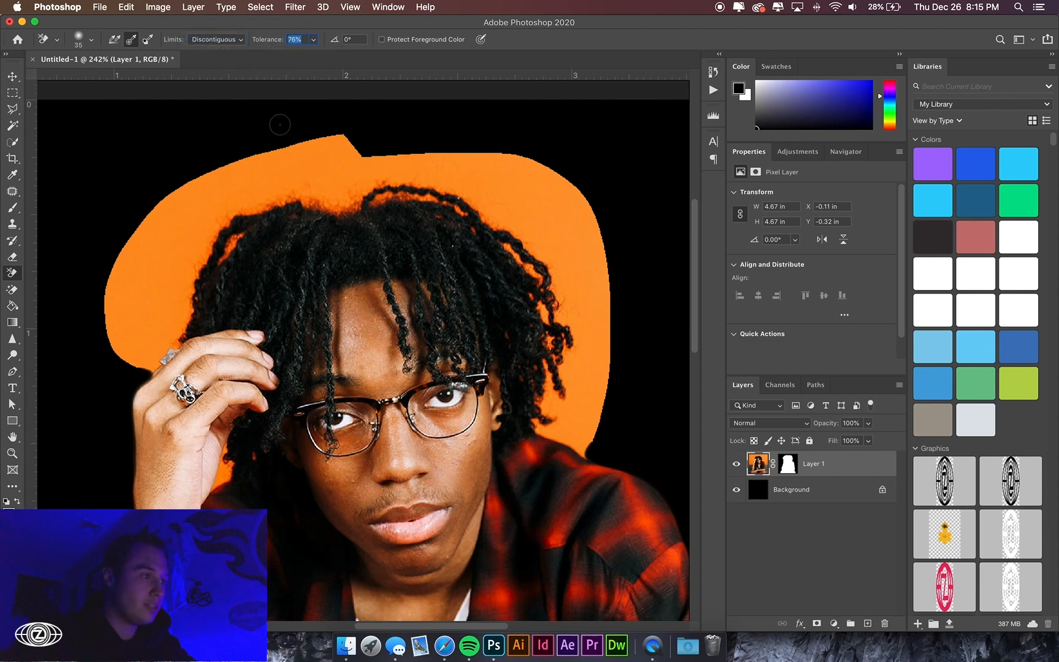
# Try erasing the orange background along the top and right side of the hair with the 35 px Background Eraser, and undo the strokes
pyautogui.scroll(3, 319, 164)
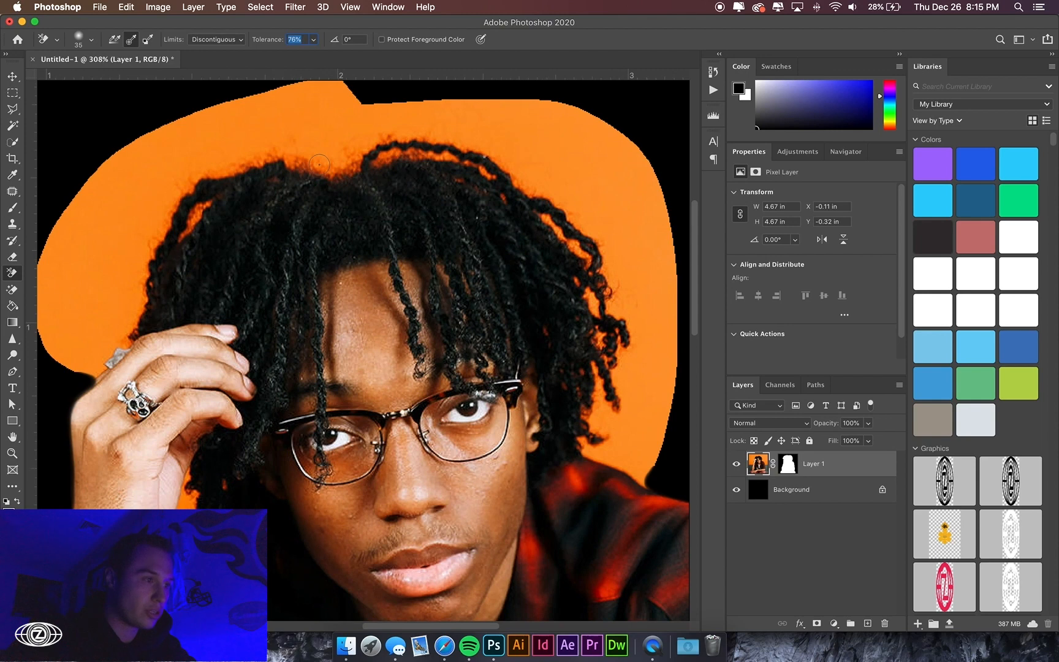
pyautogui.moveTo(328, 132)
pyautogui.mouseDown()
pyautogui.moveTo(334, 172)
pyautogui.moveTo(331, 163)
pyautogui.mouseUp()
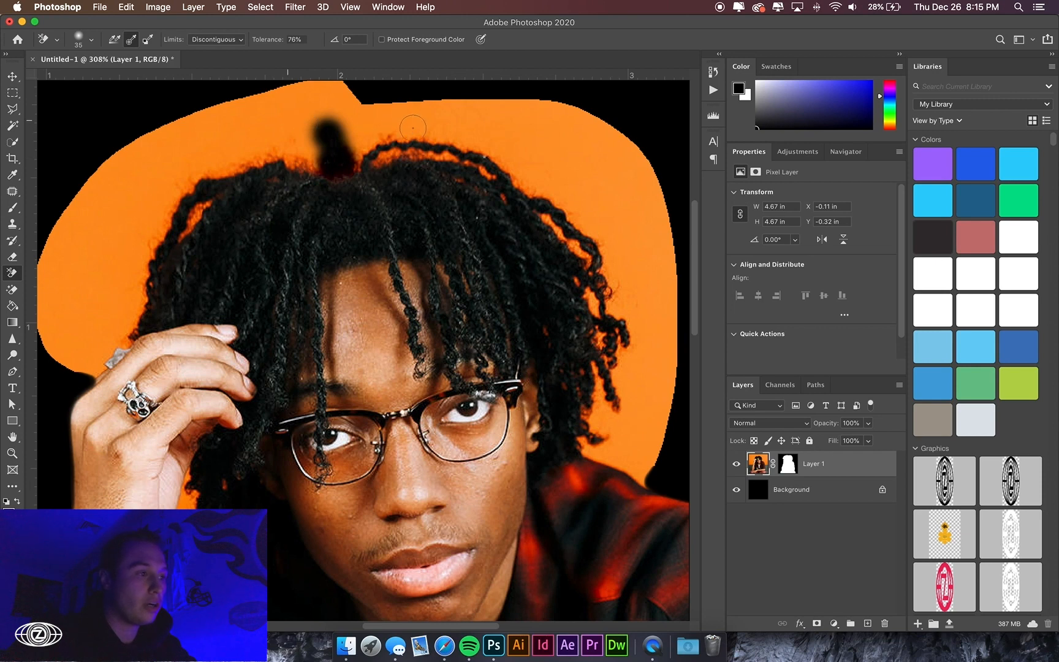
pyautogui.moveTo(574, 165)
pyautogui.mouseDown()
pyautogui.moveTo(555, 179)
pyautogui.moveTo(525, 186)
pyautogui.moveTo(459, 143)
pyautogui.moveTo(381, 127)
pyautogui.moveTo(503, 156)
pyautogui.moveTo(434, 149)
pyautogui.moveTo(352, 163)
pyautogui.moveTo(464, 149)
pyautogui.mouseUp()
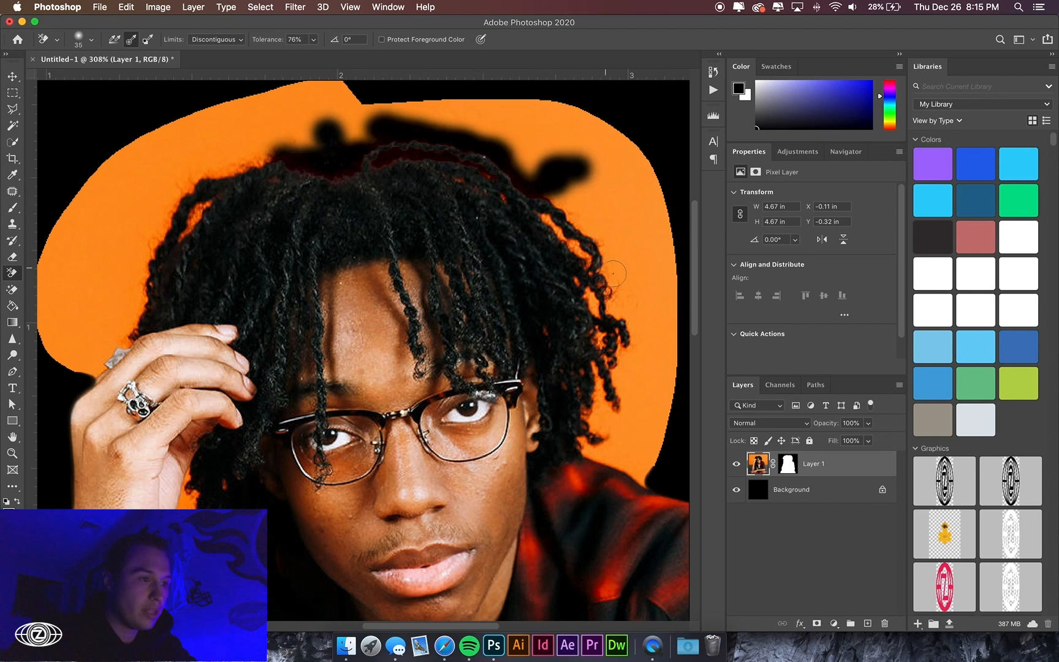
pyautogui.moveTo(630, 277)
pyautogui.mouseDown()
pyautogui.moveTo(544, 200)
pyautogui.moveTo(616, 278)
pyautogui.moveTo(596, 265)
pyautogui.mouseUp()
pyautogui.moveTo(619, 323)
pyautogui.mouseDown()
pyautogui.moveTo(585, 227)
pyautogui.moveTo(600, 341)
pyautogui.mouseUp()
pyautogui.moveTo(571, 267); pyautogui.dragTo(568, 265)
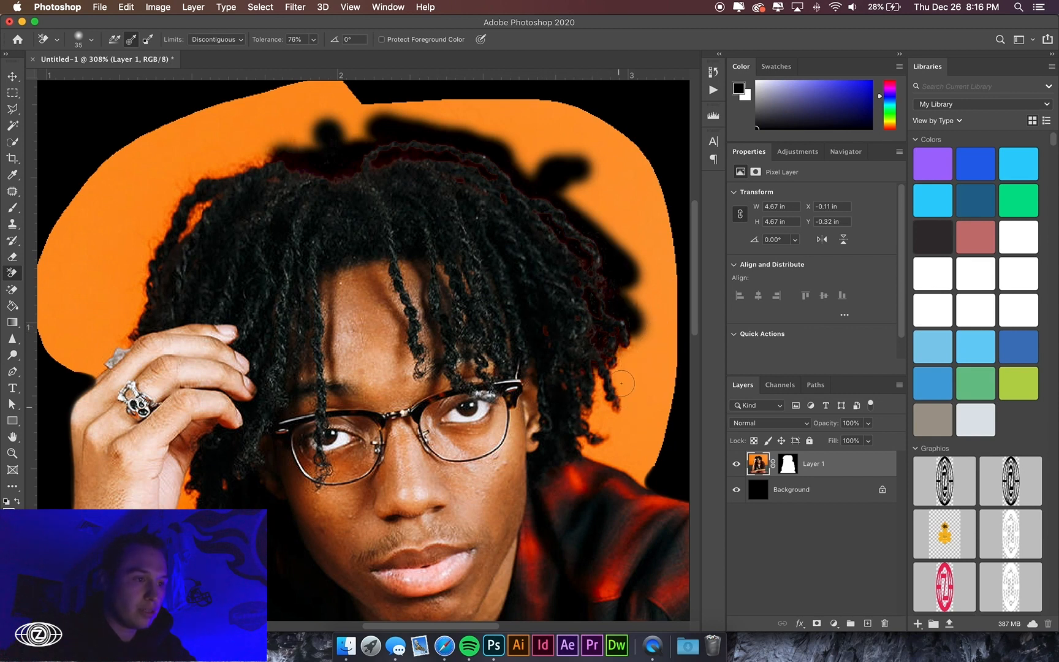
pyautogui.moveTo(626, 367)
pyautogui.mouseDown()
pyautogui.moveTo(616, 362)
pyautogui.moveTo(641, 443)
pyautogui.mouseUp()
pyautogui.click(635, 448)
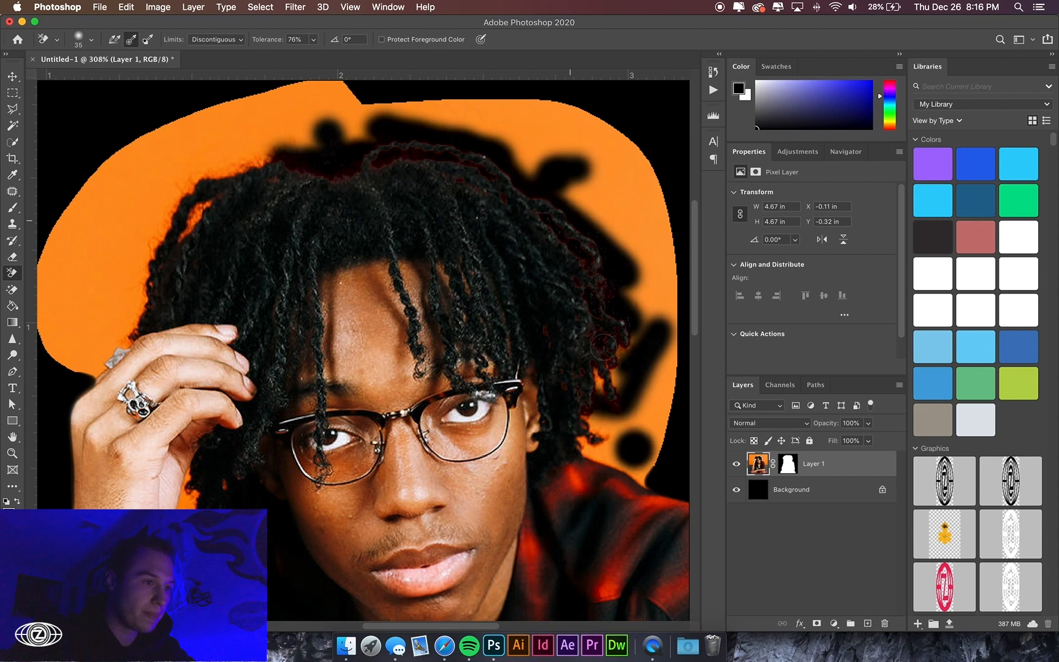
pyautogui.moveTo(603, 346); pyautogui.dragTo(610, 437)
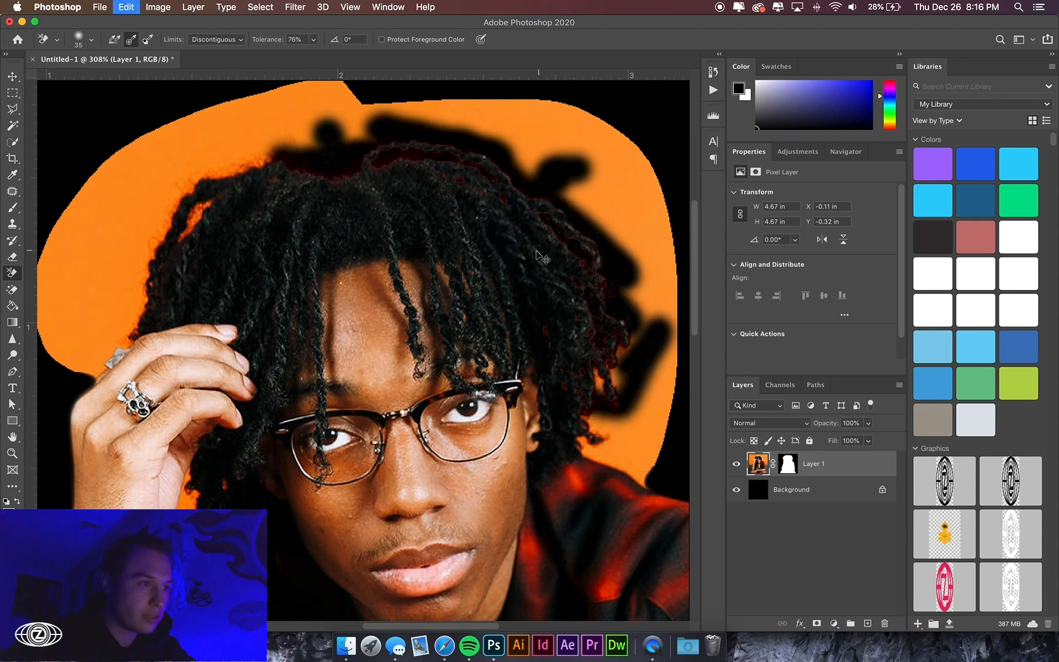
pyautogui.press('super+z')
pyautogui.press('super+z')
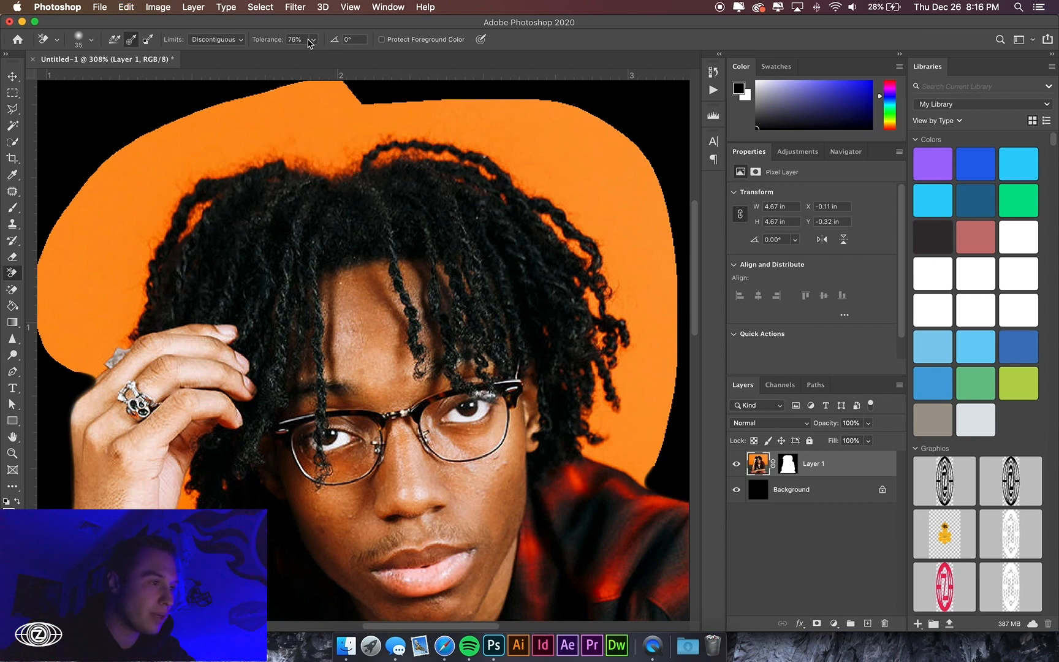
# Raise the Background Eraser's tolerance to 91% and erase the orange background along the top edge of the hair
pyautogui.click(313, 40)
pyautogui.moveTo(310, 140)
pyautogui.mouseDown()
pyautogui.moveTo(343, 168)
pyautogui.moveTo(272, 156)
pyautogui.moveTo(208, 164)
pyautogui.moveTo(348, 167)
pyautogui.moveTo(368, 134)
pyautogui.moveTo(392, 130)
pyautogui.mouseUp()
pyautogui.moveTo(457, 145); pyautogui.dragTo(498, 156)
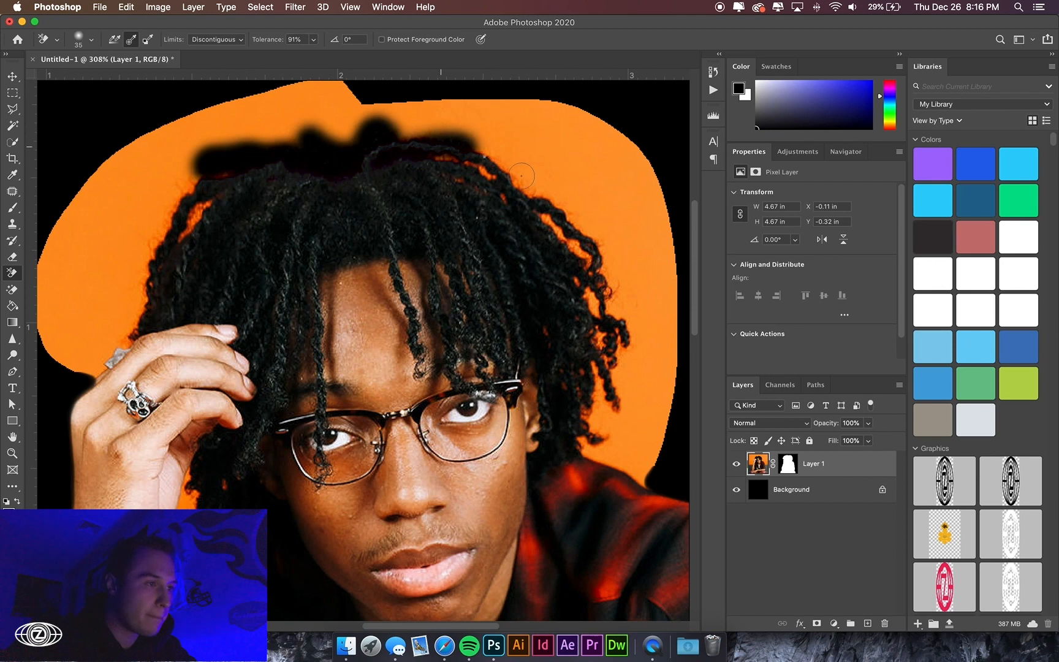
# Enlarge the eraser to 45 px, erase the orange along the right side of the hair to the shoulder, and compare using undo and redo
pyautogui.press(']')
pyautogui.press(']')
pyautogui.moveTo(566, 181)
pyautogui.mouseDown()
pyautogui.moveTo(449, 164)
pyautogui.moveTo(533, 210)
pyautogui.moveTo(611, 281)
pyautogui.moveTo(544, 194)
pyautogui.moveTo(639, 334)
pyautogui.moveTo(571, 280)
pyautogui.moveTo(552, 348)
pyautogui.moveTo(560, 344)
pyautogui.moveTo(611, 419)
pyautogui.moveTo(599, 434)
pyautogui.moveTo(640, 446)
pyautogui.moveTo(582, 437)
pyautogui.moveTo(656, 435)
pyautogui.mouseUp()
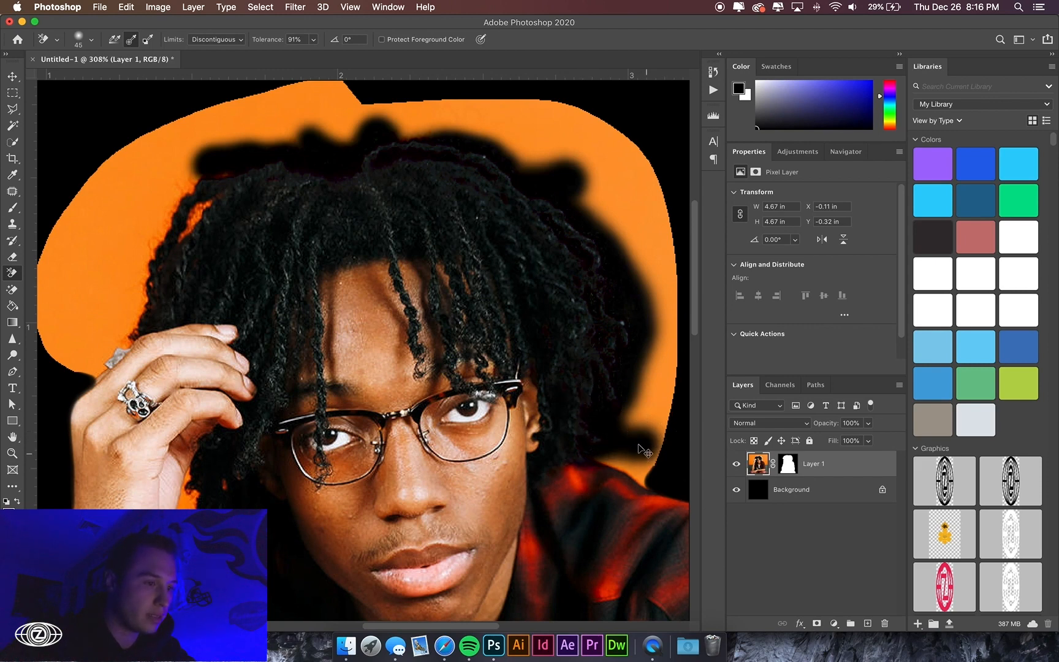
pyautogui.press('super+z')
pyautogui.press('super+shift+z')
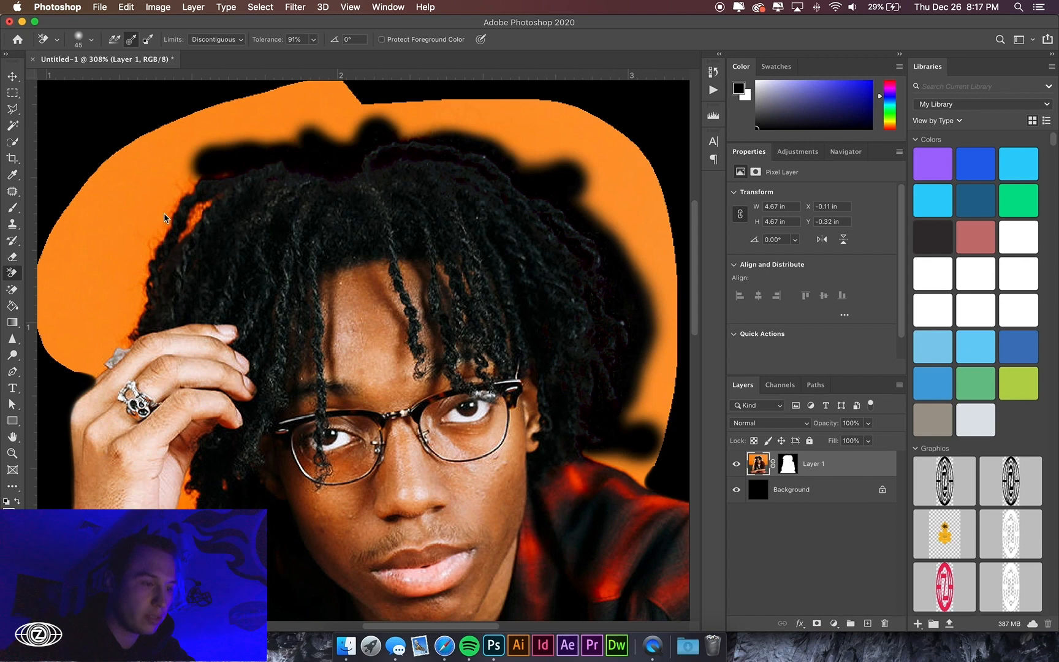
# Reduce the eraser to 30 px and erase the orange background along the left side of the hair down to the raised hand
pyautogui.press('[')
pyautogui.moveTo(115, 234)
pyautogui.mouseDown()
pyautogui.moveTo(227, 163)
pyautogui.moveTo(159, 260)
pyautogui.mouseUp()
pyautogui.moveTo(140, 300)
pyautogui.mouseDown()
pyautogui.moveTo(83, 349)
pyautogui.moveTo(126, 330)
pyautogui.moveTo(117, 321)
pyautogui.mouseUp()
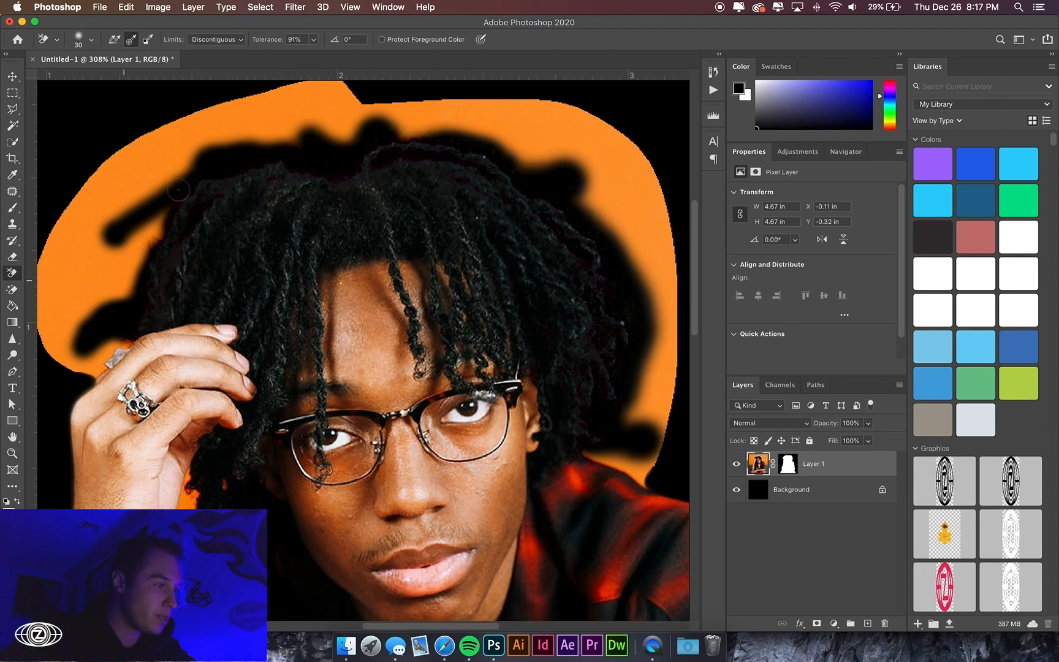
pyautogui.moveTo(124, 275)
pyautogui.mouseDown()
pyautogui.moveTo(175, 192)
pyautogui.moveTo(114, 294)
pyautogui.mouseUp()
pyautogui.moveTo(146, 258); pyautogui.dragTo(115, 297)
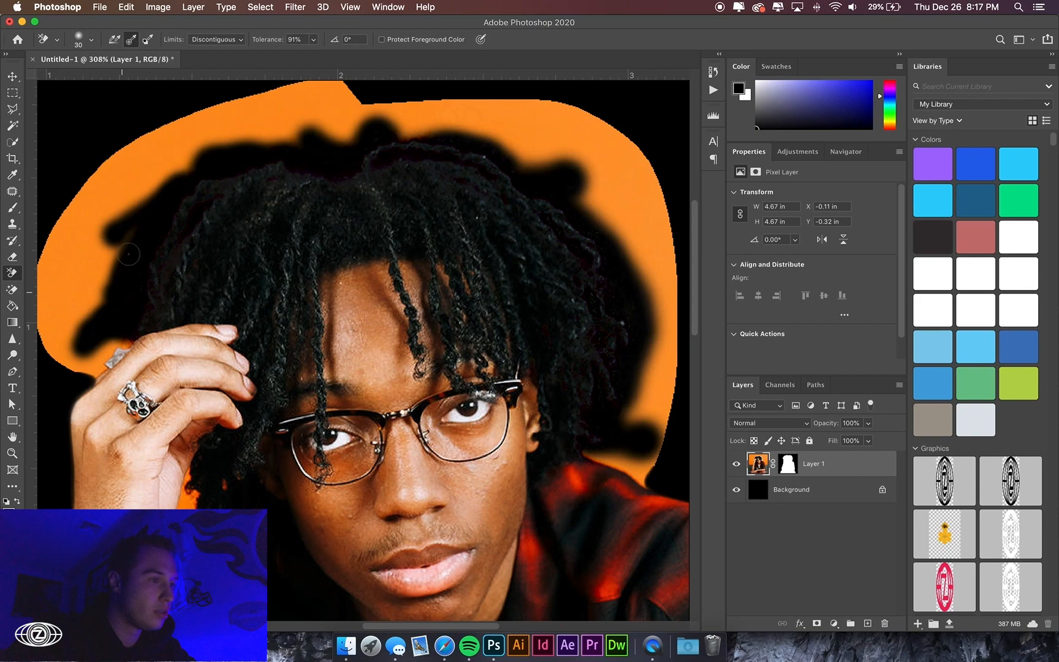
pyautogui.moveTo(116, 213); pyautogui.dragTo(118, 247)
# Check the erased hair edges up close and erase another strip of orange background just above the top of the hair
pyautogui.scroll(-4, 117, 213)
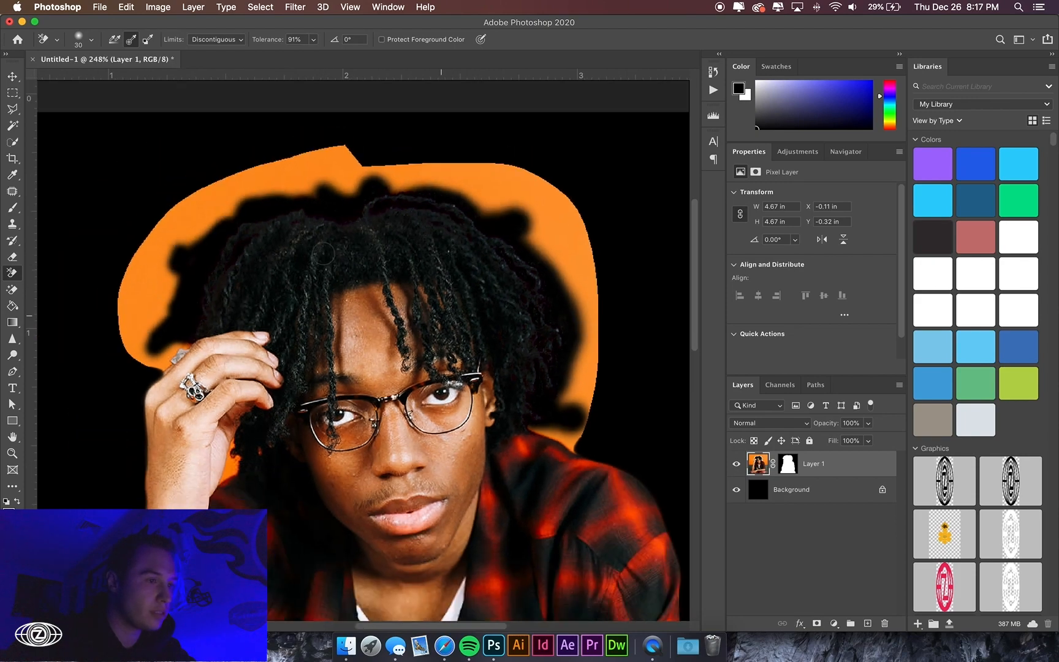
pyautogui.scroll(5, 329, 191)
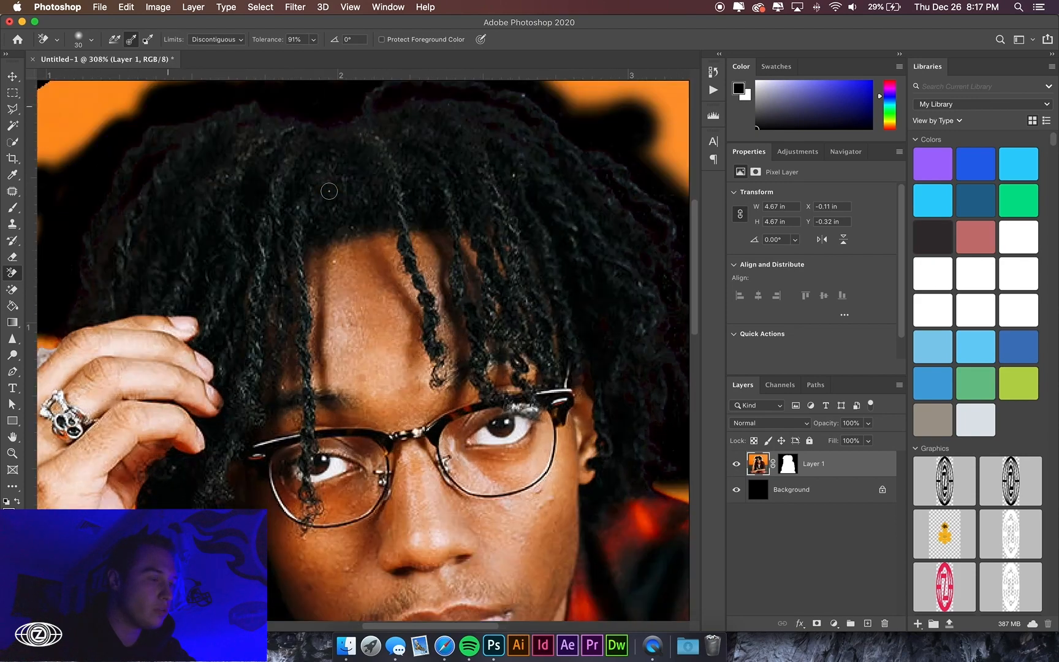
pyautogui.scroll(2, 329, 191)
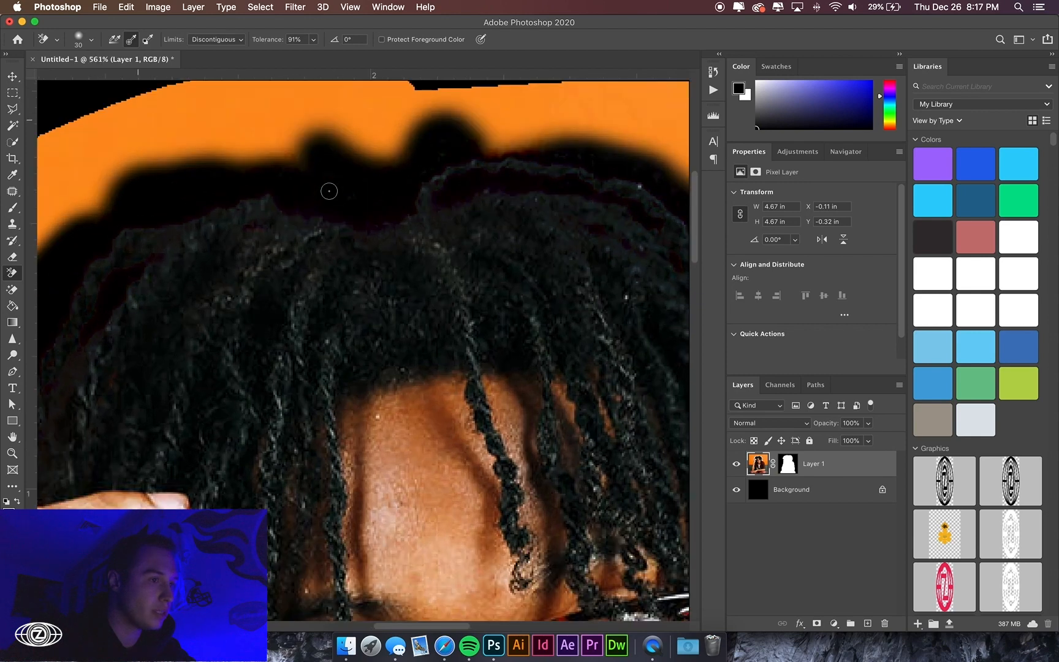
pyautogui.scroll(-3, 329, 192)
pyautogui.moveTo(478, 185)
pyautogui.mouseDown()
pyautogui.moveTo(450, 199)
pyautogui.moveTo(494, 201)
pyautogui.moveTo(435, 196)
pyautogui.moveTo(550, 189)
pyautogui.mouseUp()
pyautogui.scroll(-2, 551, 190)
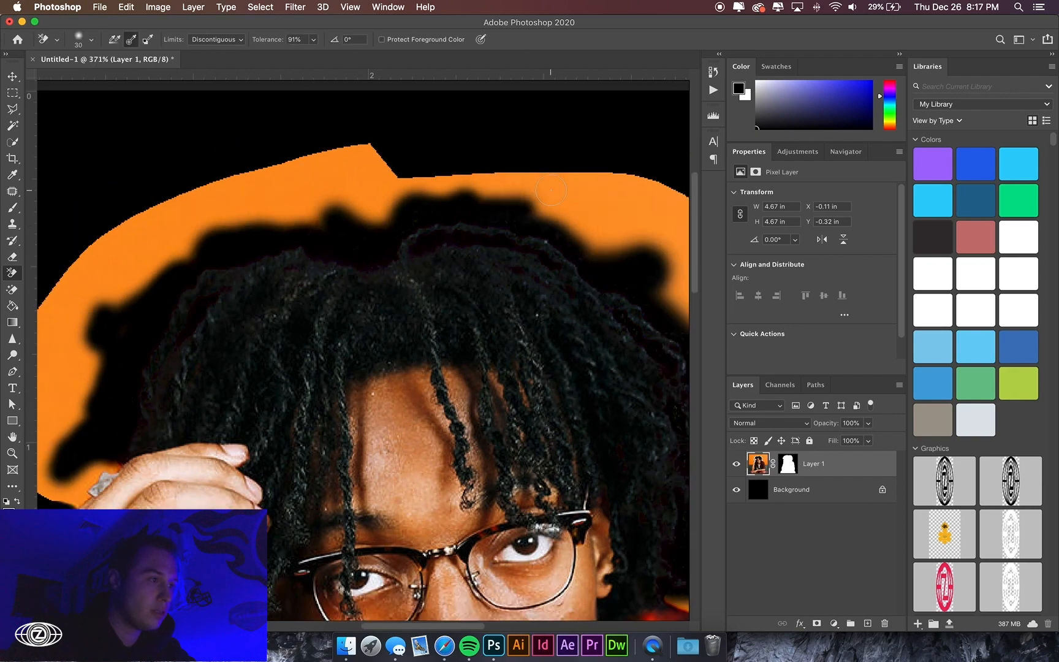
pyautogui.scroll(-2, 551, 190)
pyautogui.hscroll(-8, 550, 189)
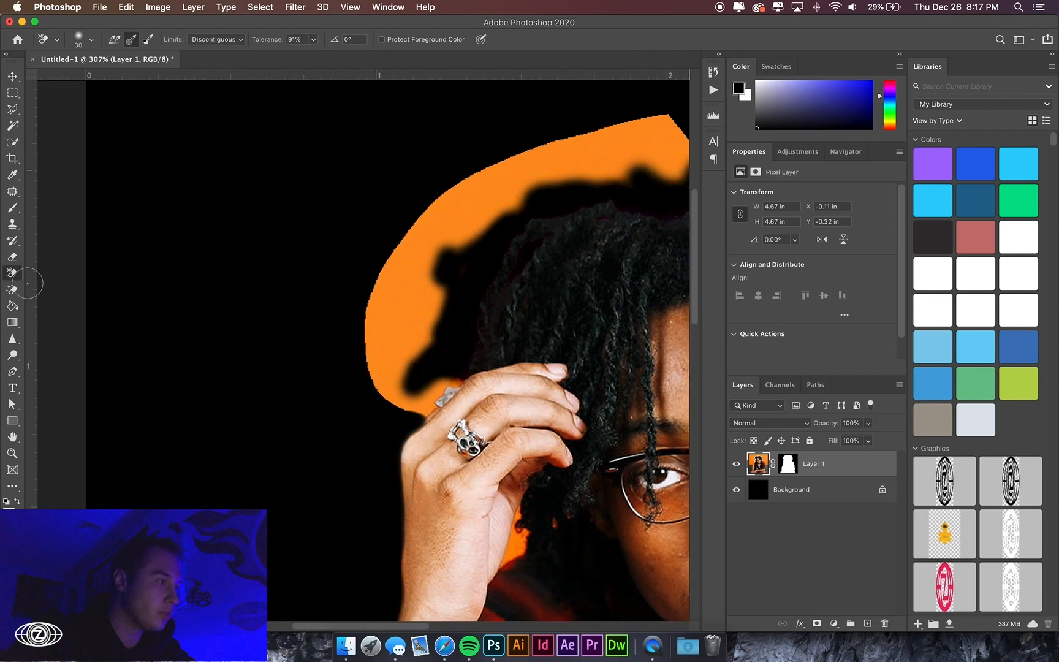
pyautogui.hscroll(-2, 27, 283)
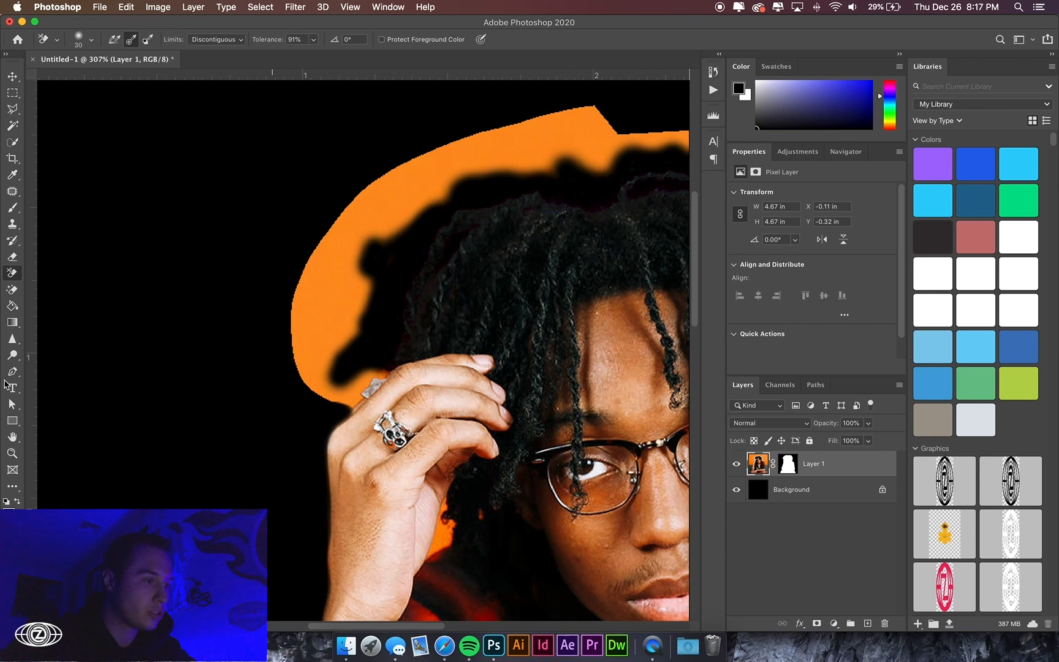
# Start a Pen tool path on the raised hand and trace the outer edge of the grey ring against the orange background
pyautogui.click(12, 371)
pyautogui.rightClick(9, 375)
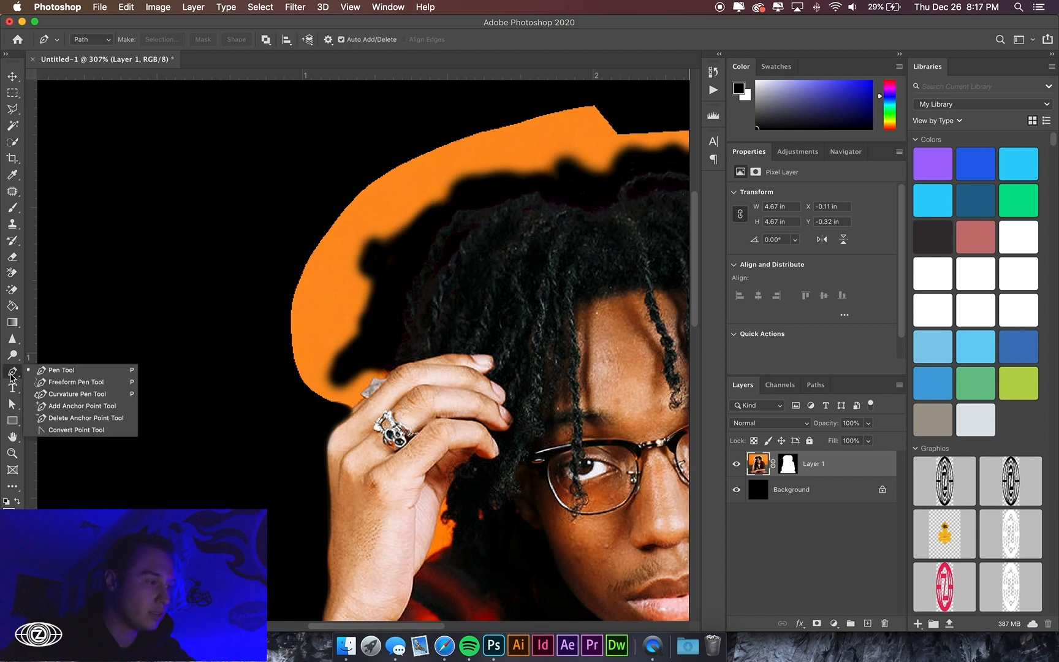
pyautogui.click(62, 370)
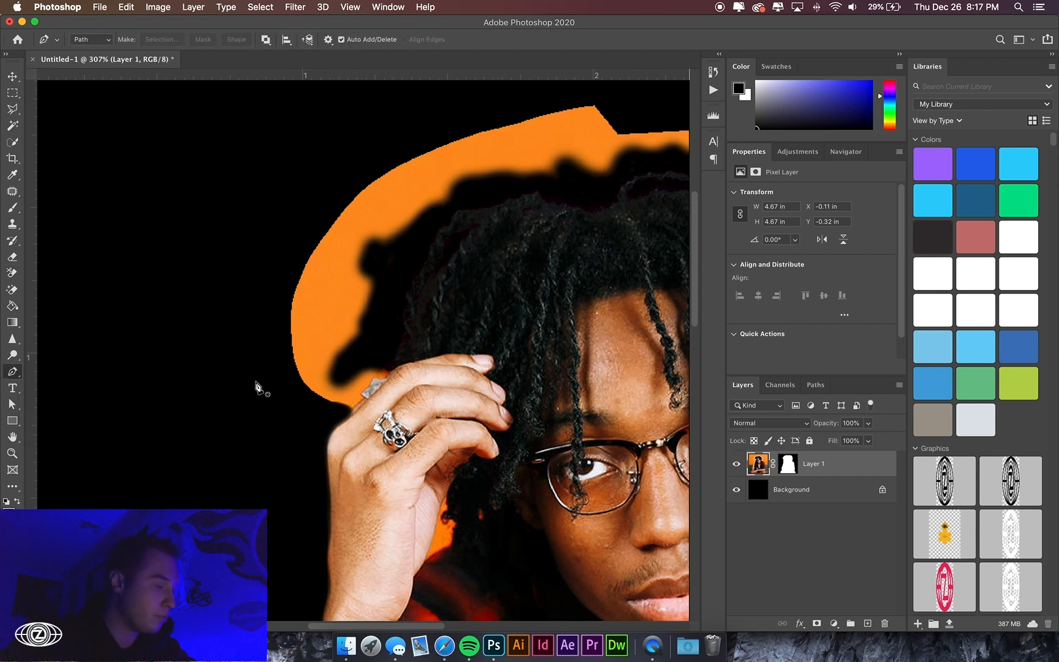
pyautogui.scroll(3, 371, 392)
pyautogui.scroll(3, 377, 393)
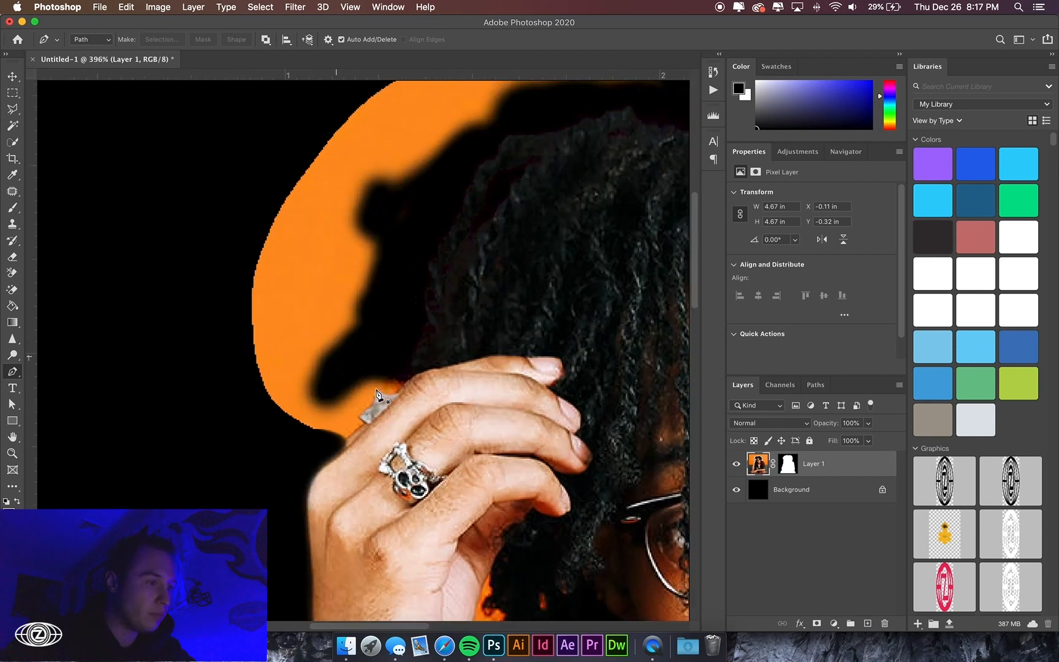
pyautogui.scroll(3, 377, 393)
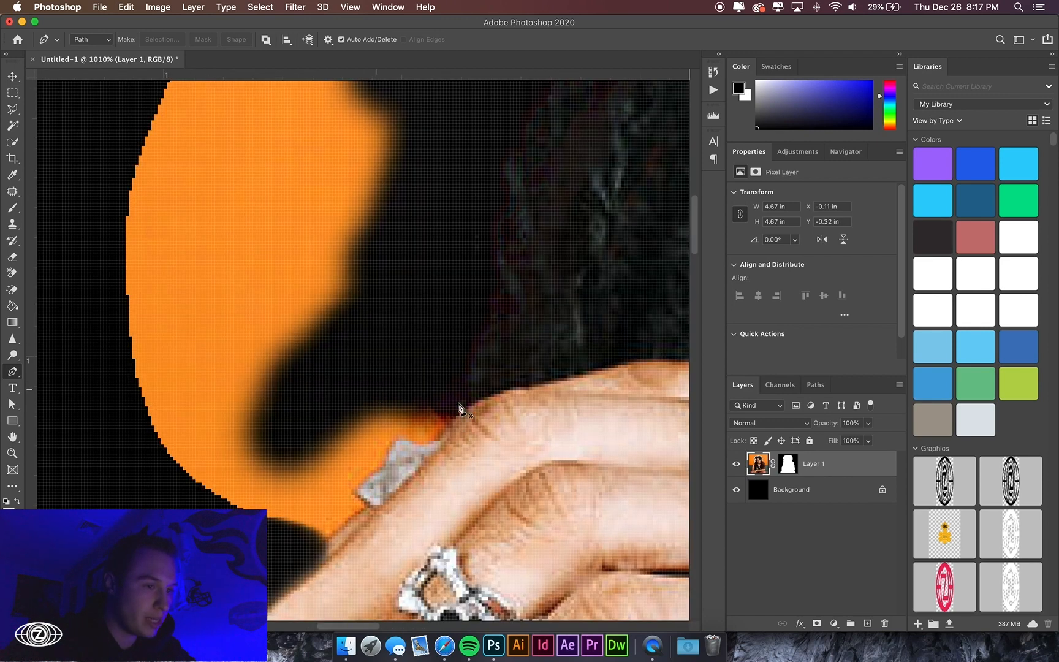
pyautogui.click(459, 413)
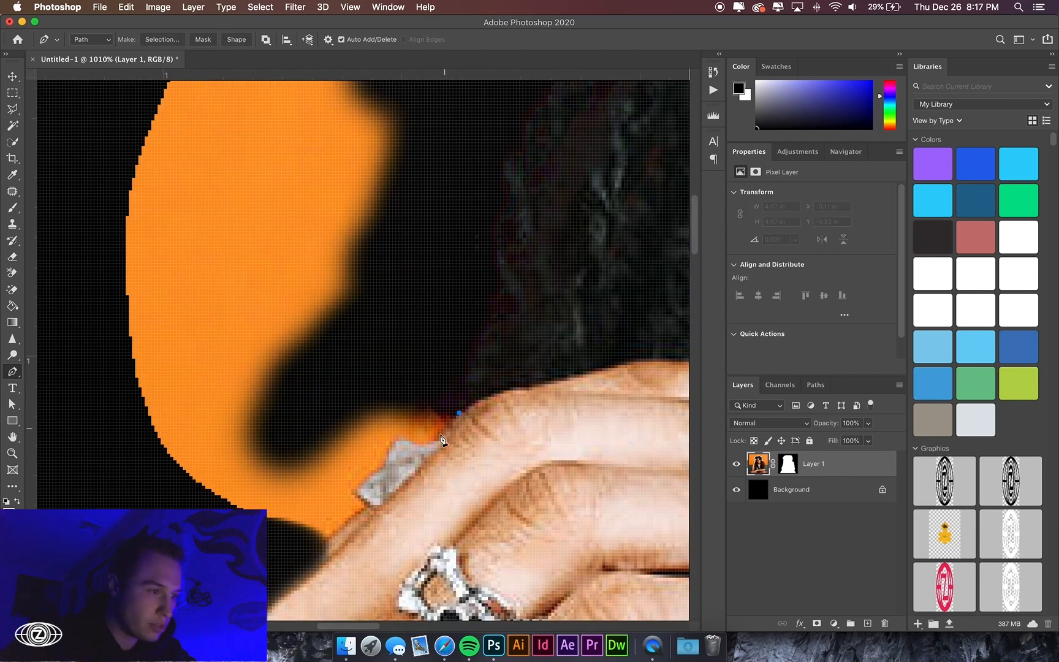
pyautogui.click(430, 443)
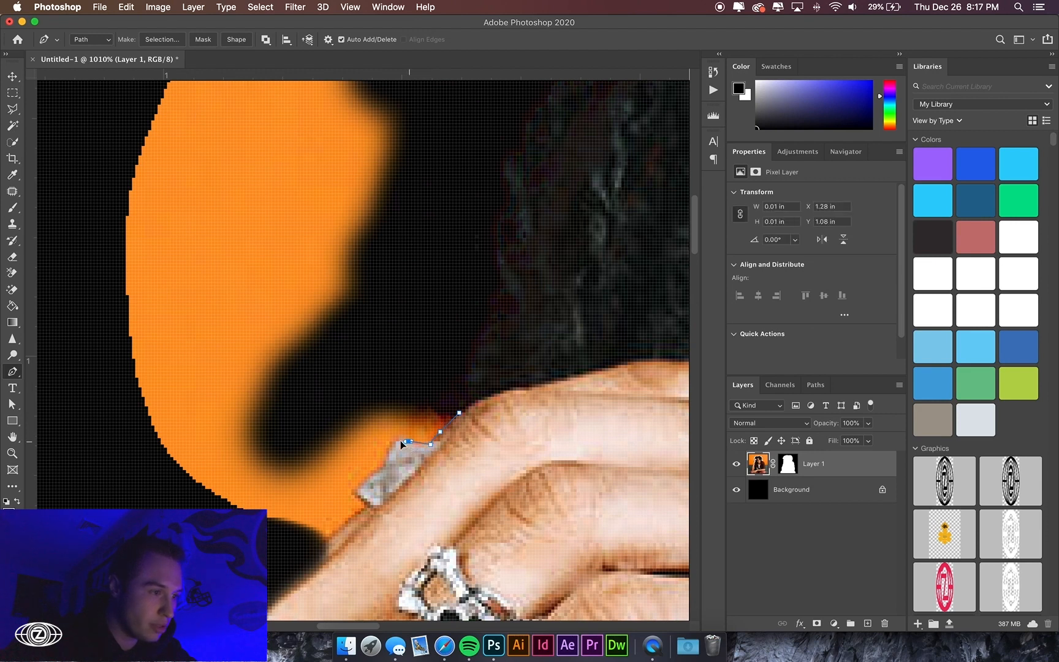
pyautogui.click(399, 440)
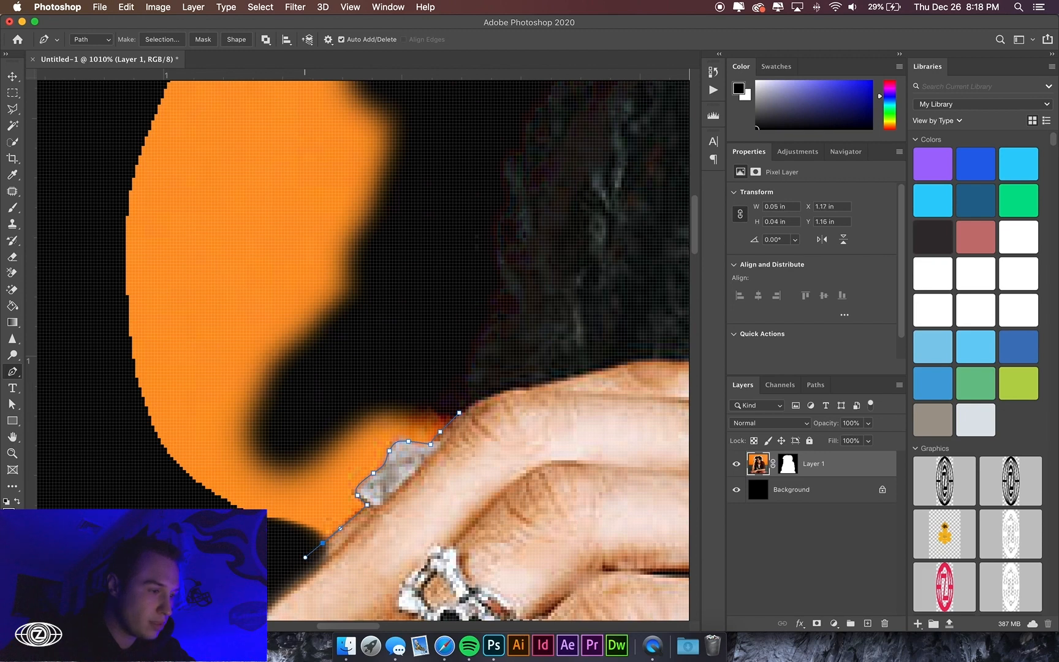
# Extend the path around the orange area beside the hair above the raised hand and close it at its starting point
pyautogui.scroll(-2, 75, 376)
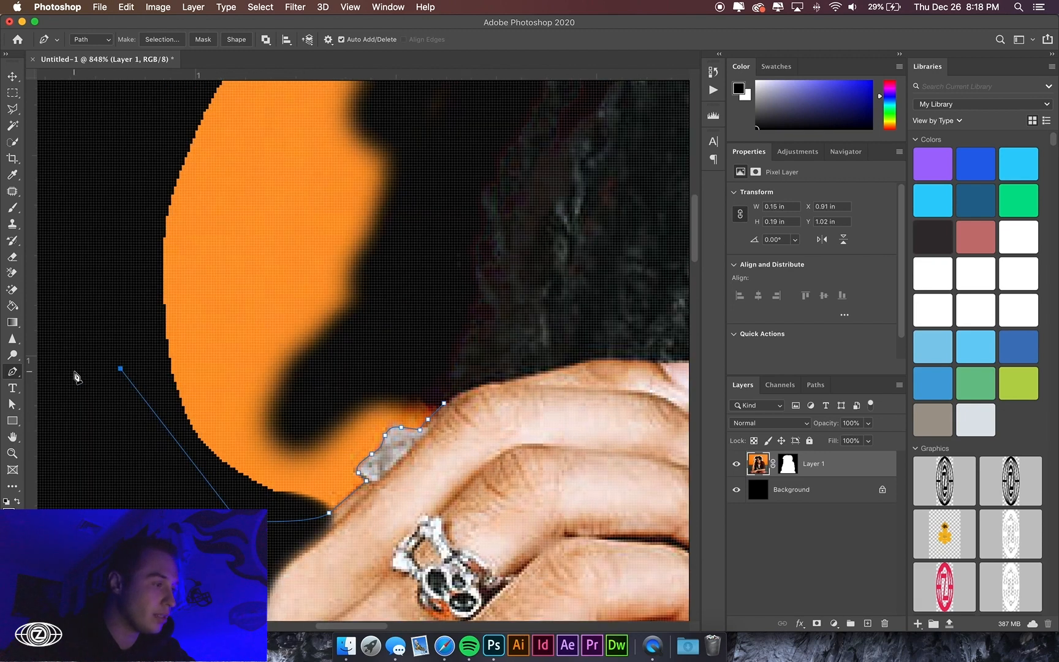
pyautogui.scroll(-2, 165, 248)
pyautogui.scroll(-3, 165, 251)
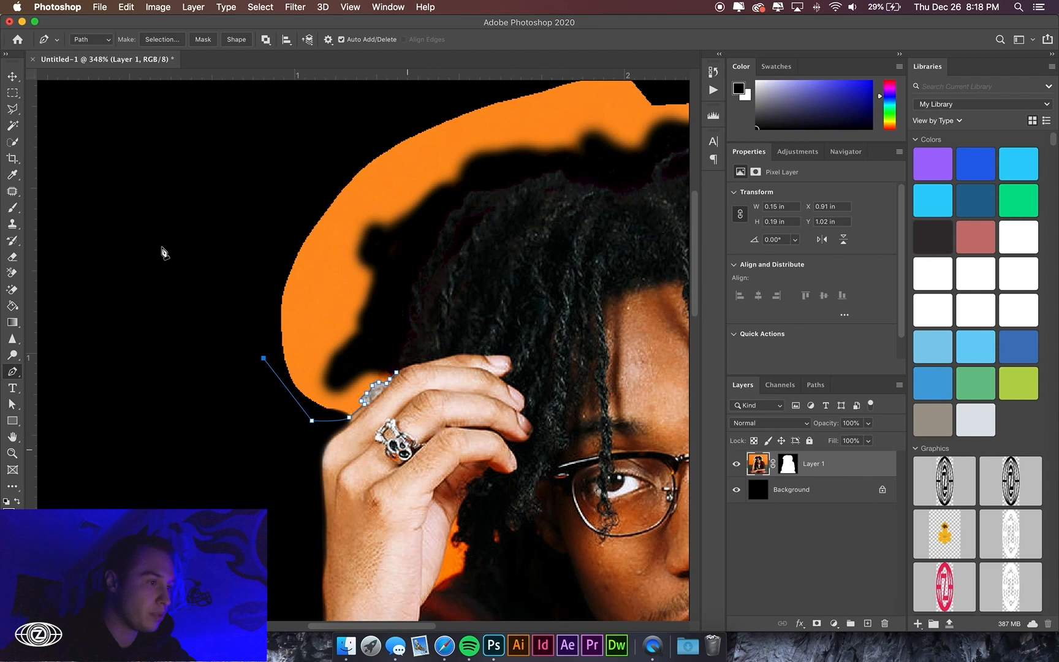
pyautogui.click(209, 199)
pyautogui.scroll(3, 370, 221)
pyautogui.hscroll(4, 371, 222)
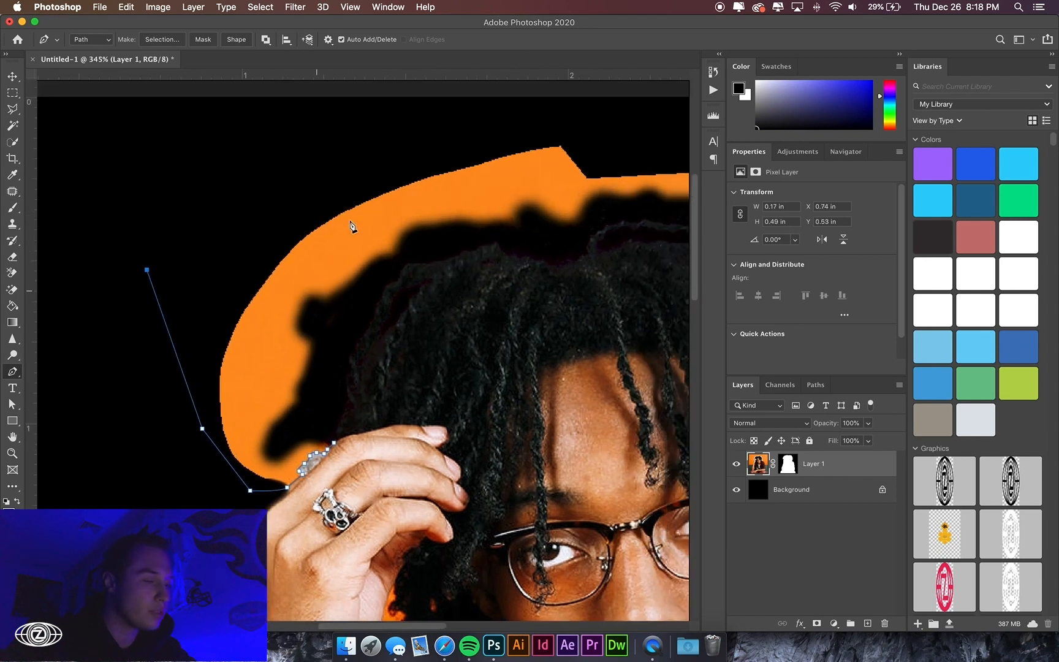
pyautogui.click(204, 213)
pyautogui.click(281, 321)
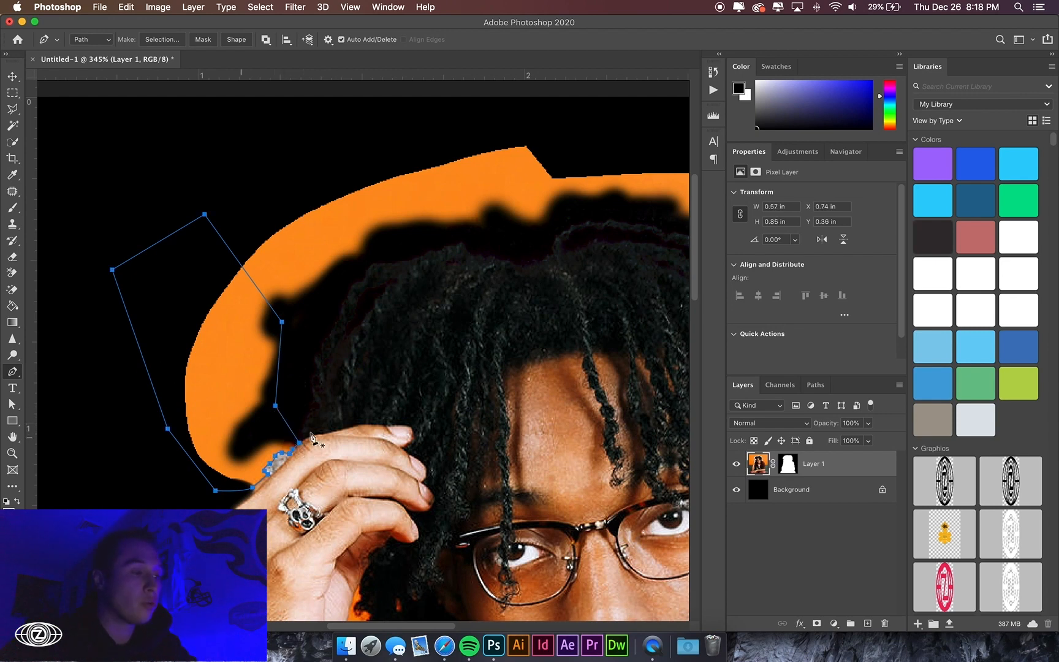
# Convert the closed path beside the hand into a new anti-aliased selection with a 0-pixel feather radius
pyautogui.rightClick(222, 412)
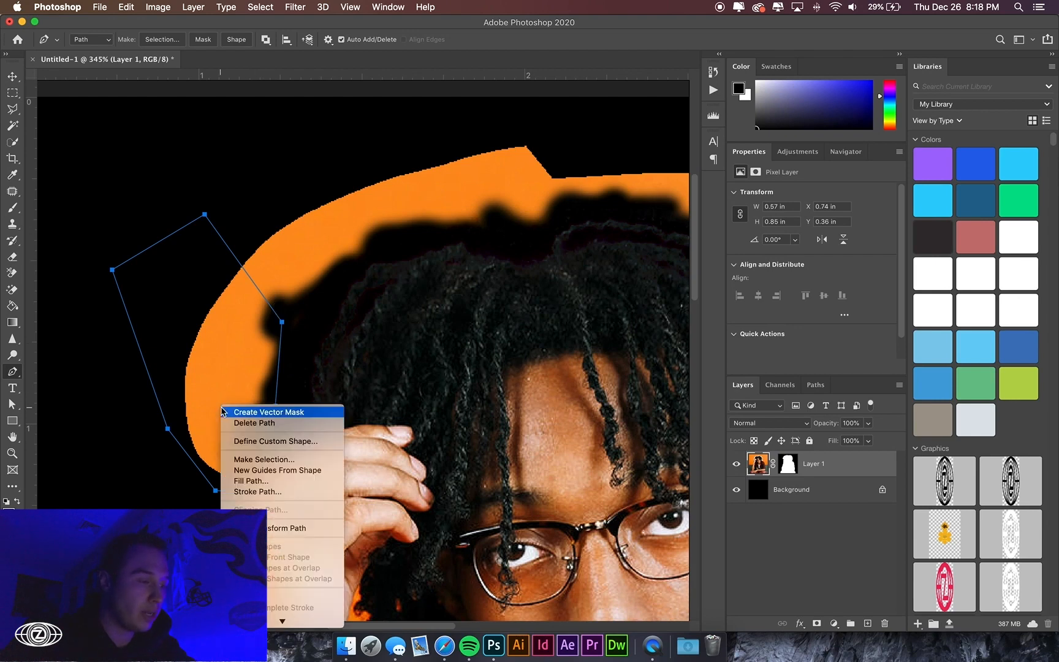
pyautogui.click(264, 458)
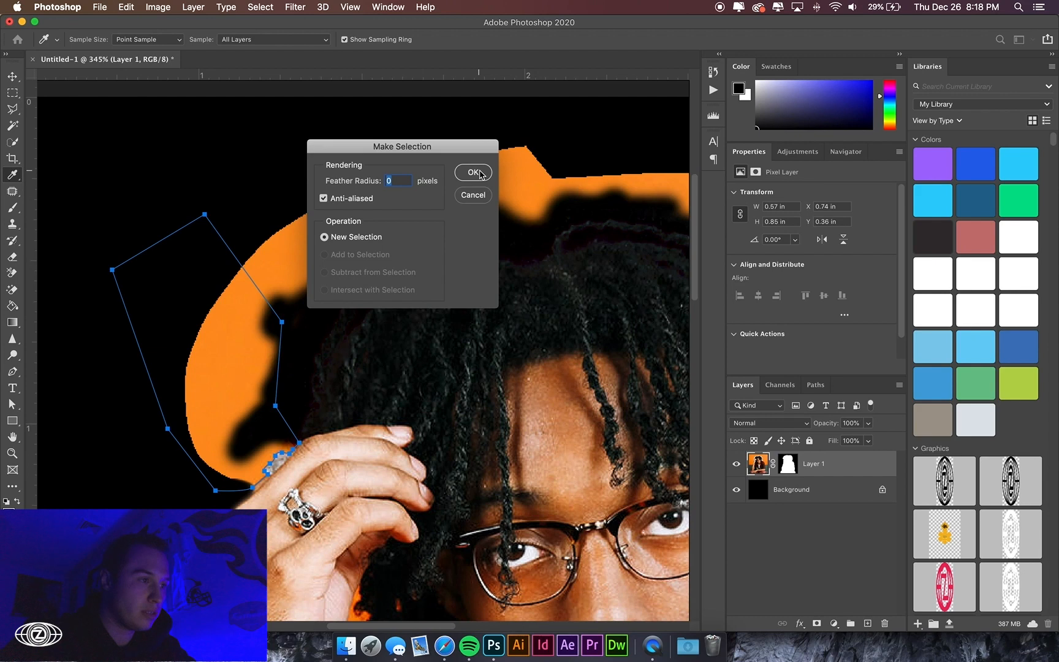
pyautogui.click(474, 172)
# Paint black on Layer 1's mask inside the selection to hide the orange beside the hand and hair, and deselect
pyautogui.click(788, 463)
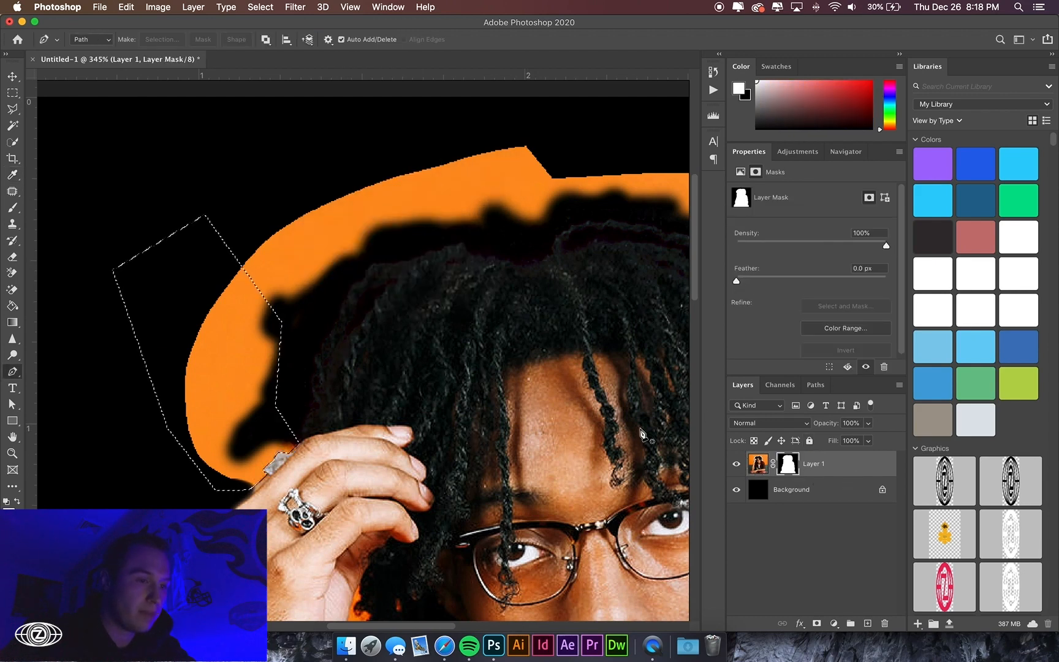
pyautogui.click(12, 208)
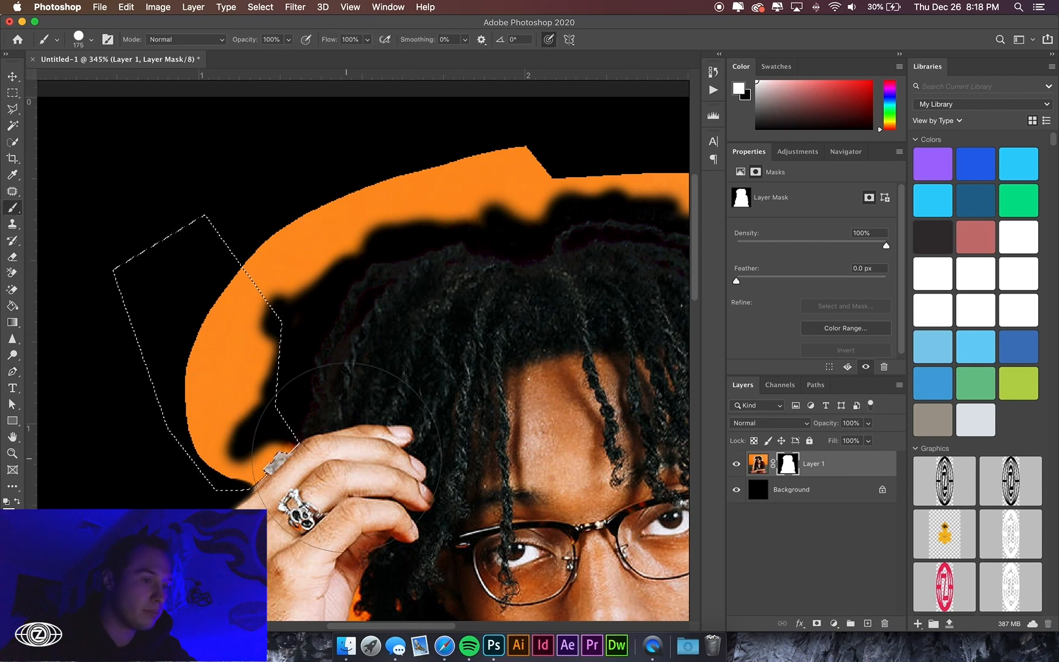
pyautogui.press('x')
pyautogui.click(249, 320)
pyautogui.moveTo(248, 320)
pyautogui.mouseDown()
pyautogui.moveTo(195, 409)
pyautogui.moveTo(253, 452)
pyautogui.moveTo(296, 456)
pyautogui.moveTo(279, 368)
pyautogui.moveTo(268, 395)
pyautogui.moveTo(176, 375)
pyautogui.mouseUp()
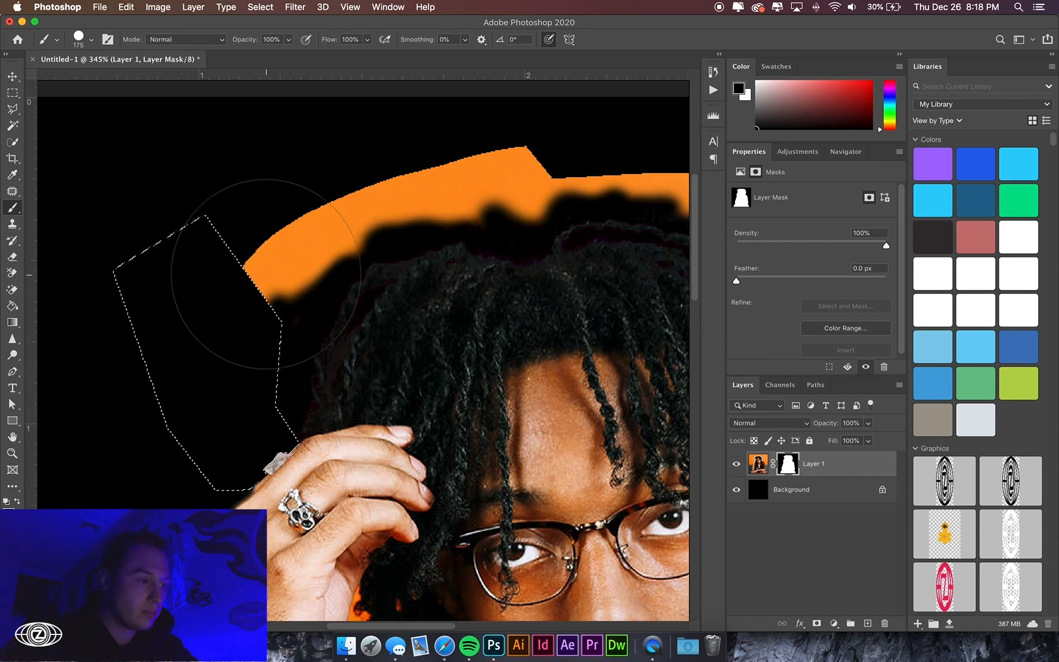
pyautogui.press('super+d')
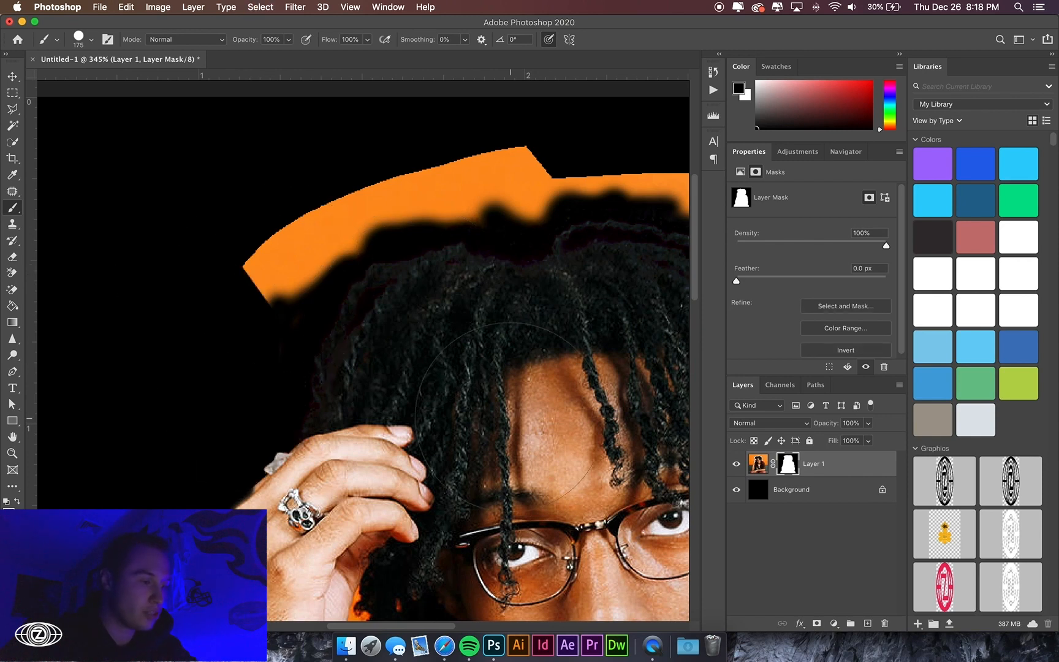
# Trace a Pen tool path along the top edge of the plaid shirt's shoulder, starting where the hair meets the collar
pyautogui.scroll(3, 367, 344)
pyautogui.hscroll(3, 368, 343)
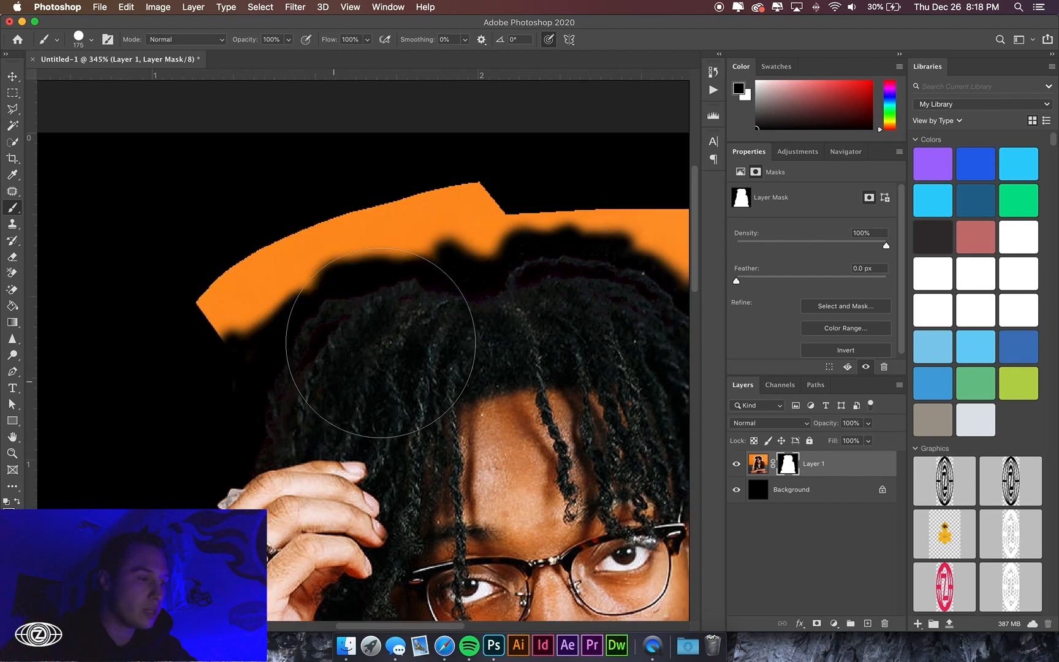
pyautogui.hscroll(10, 330, 437)
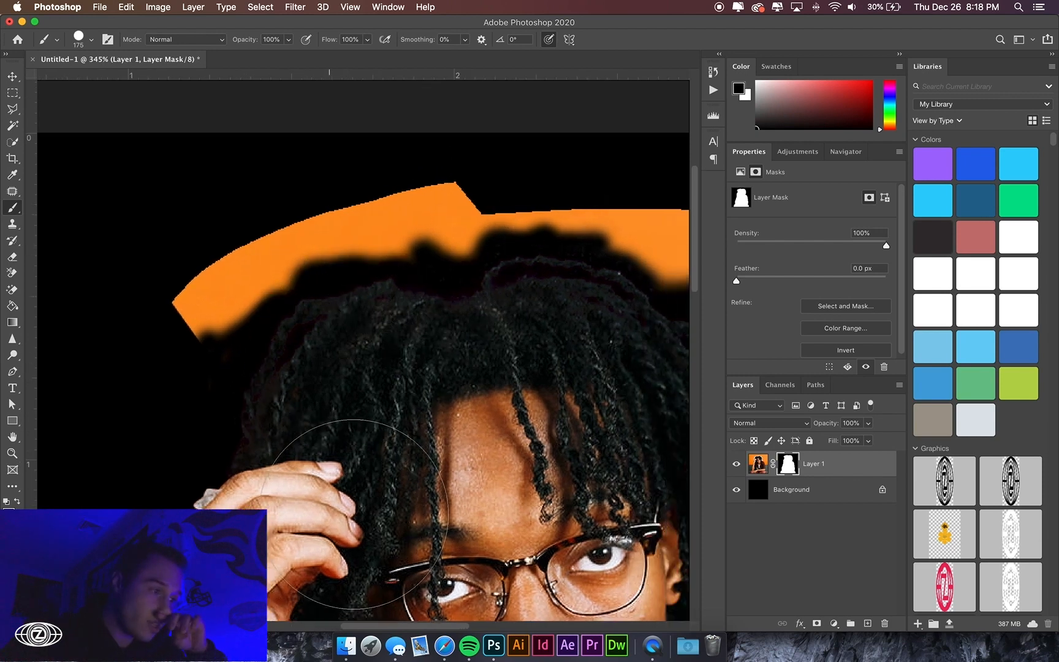
pyautogui.scroll(-3, 331, 436)
pyautogui.scroll(-7, 354, 515)
pyautogui.hscroll(4, 354, 514)
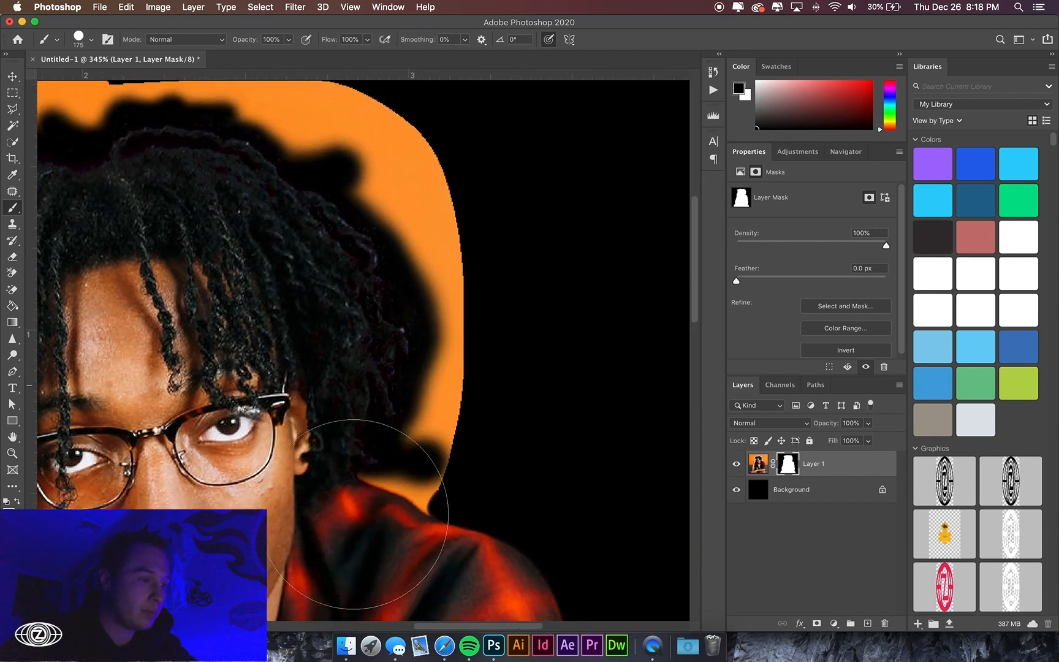
pyautogui.scroll(-2, 356, 514)
pyautogui.scroll(5, 356, 367)
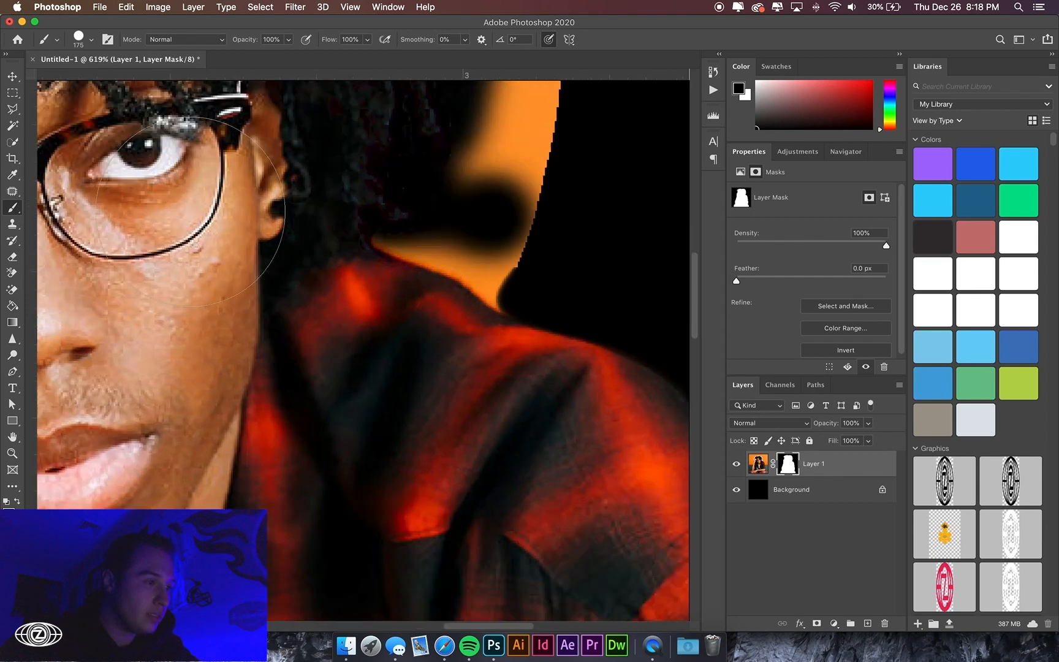
pyautogui.scroll(3, 468, 218)
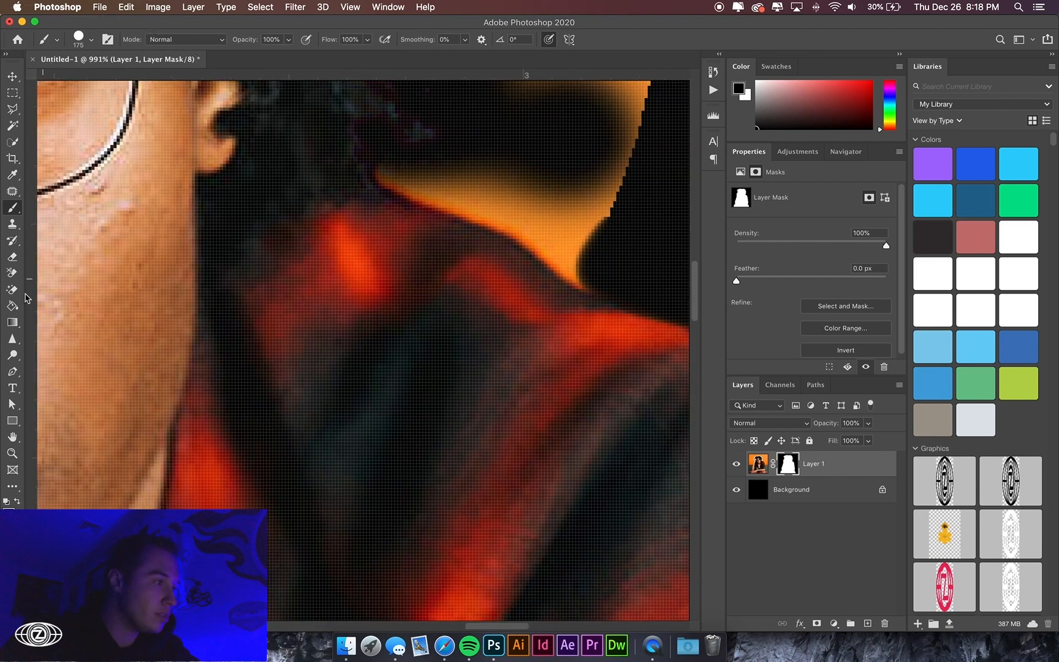
pyautogui.click(12, 371)
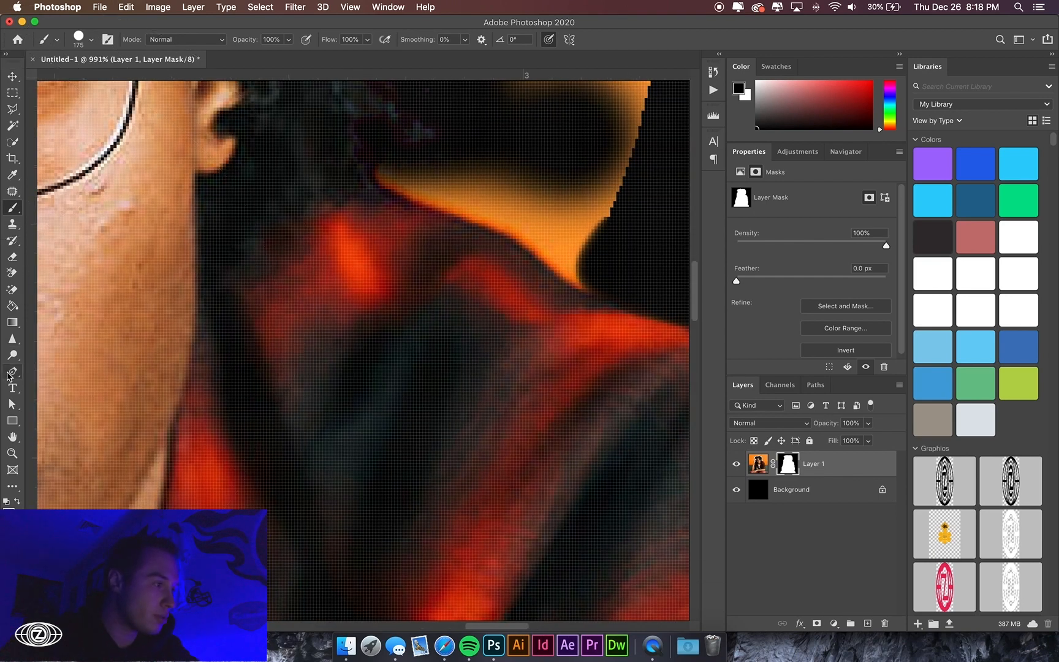
pyautogui.click(379, 158)
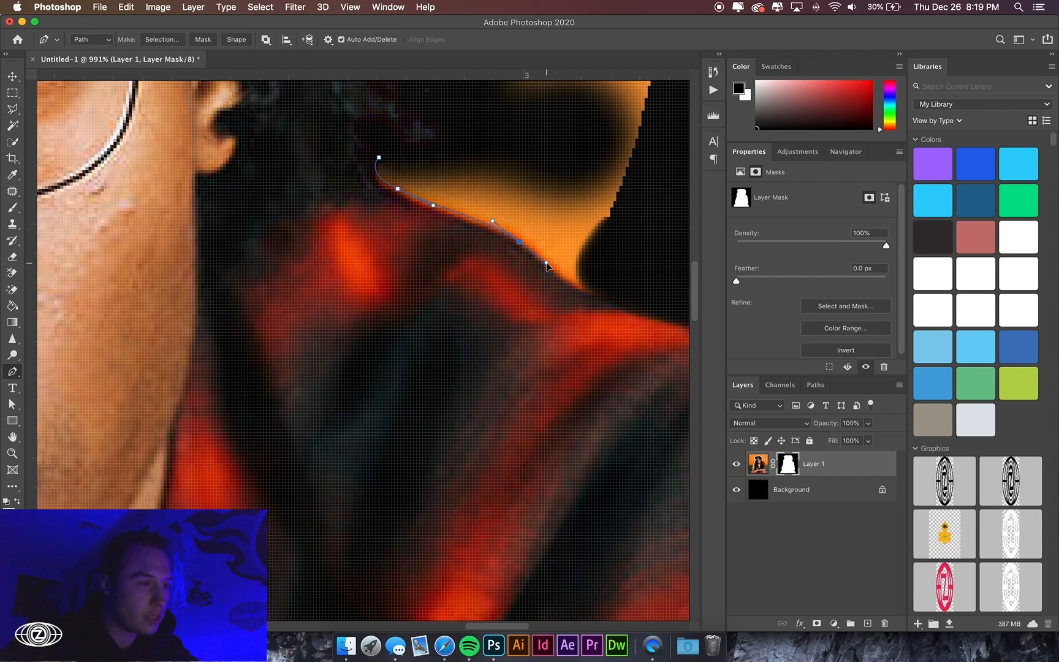
pyautogui.moveTo(625, 310); pyautogui.dragTo(640, 311)
pyautogui.moveTo(691, 337); pyautogui.dragTo(693, 335)
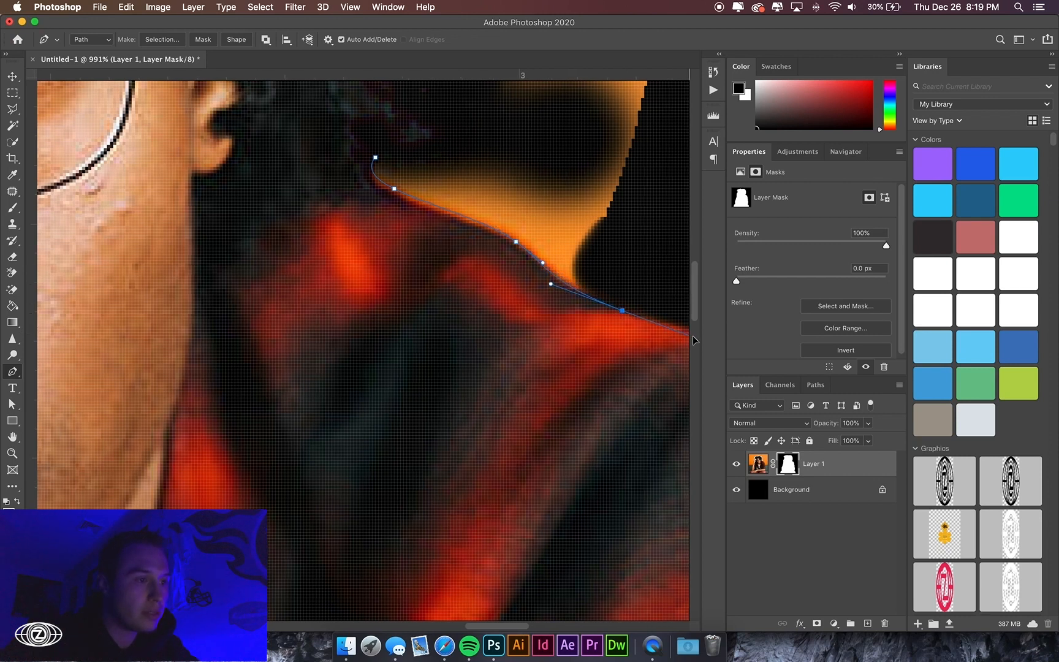
# Close the shoulder path around the orange patch and convert it to a new anti-aliased selection with 0-pixel feather
pyautogui.click(666, 247)
pyautogui.click(544, 155)
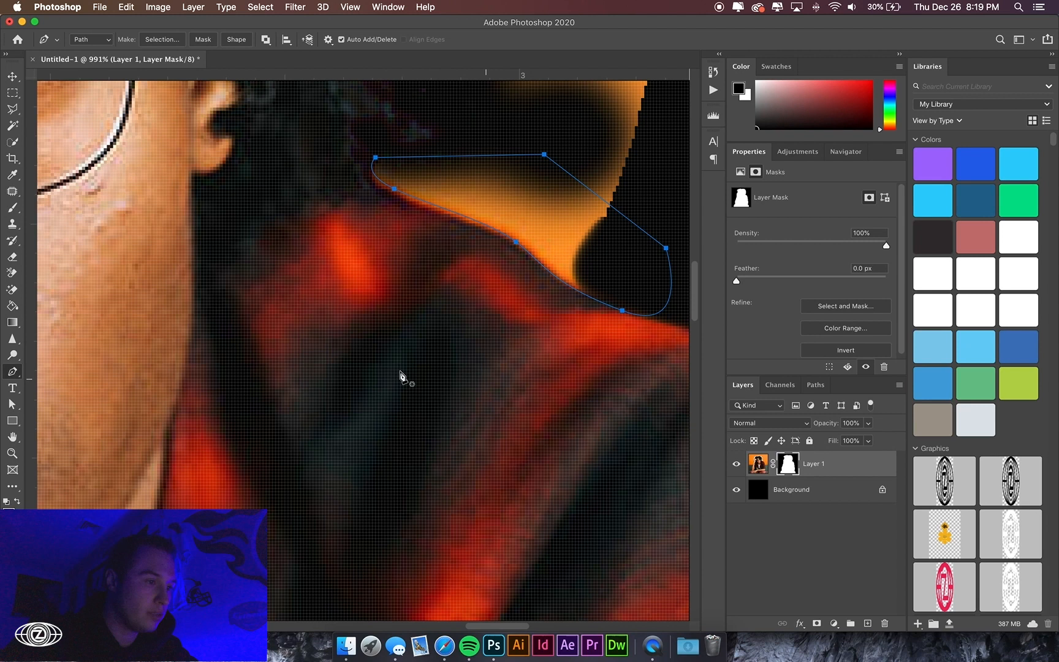
pyautogui.rightClick(352, 349)
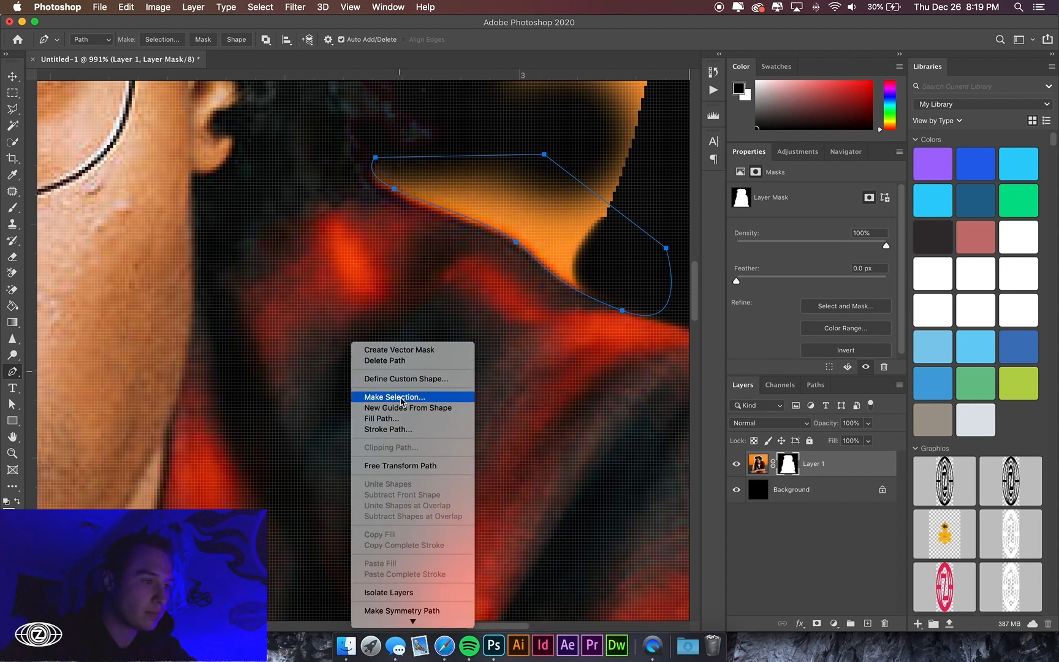
pyautogui.click(401, 400)
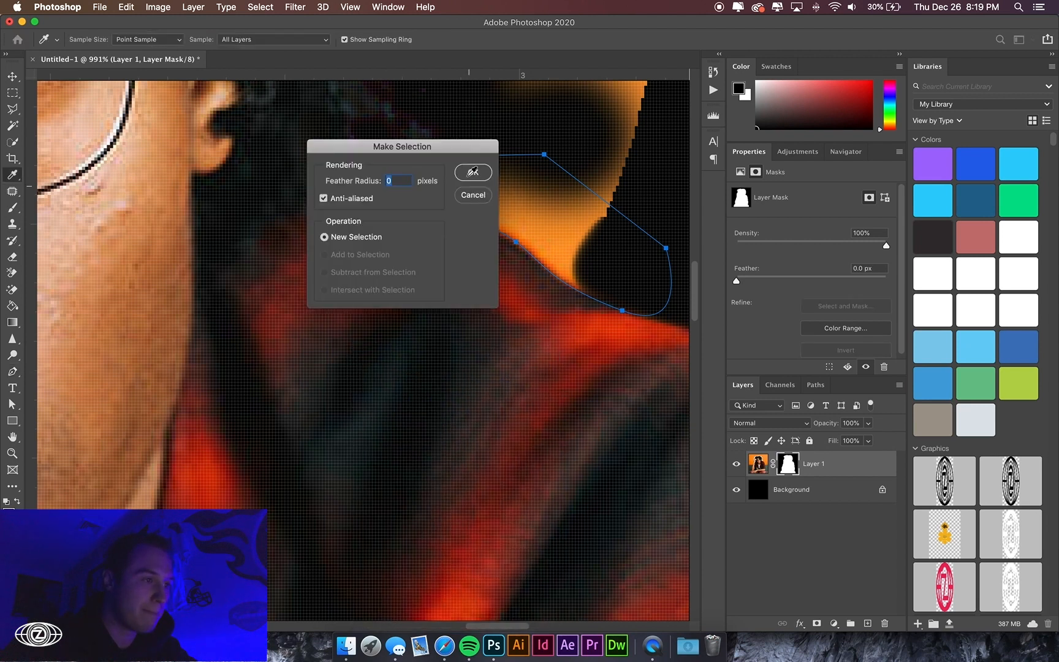
pyautogui.click(473, 172)
# Reduce the brush to 40 px, paint the selected orange above the shoulder black on Layer 1's mask, and deselect
pyautogui.click(12, 208)
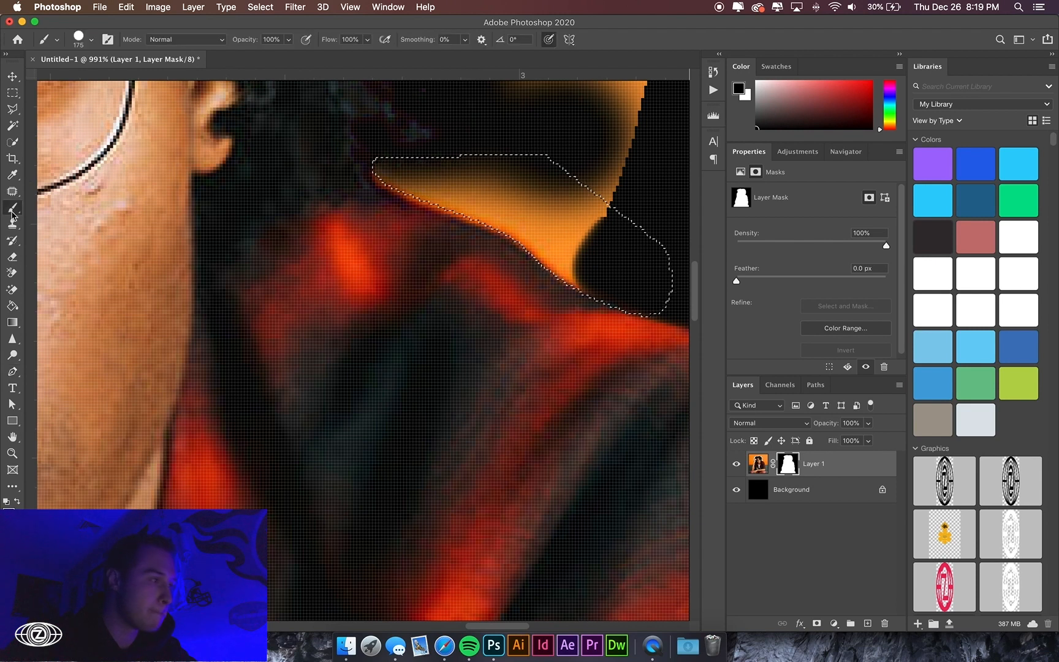
pyautogui.press('[')
pyautogui.press('[')
pyautogui.press('[')
pyautogui.press('[')
pyautogui.press('[')
pyautogui.press('[')
pyautogui.press('[')
pyautogui.press('[')
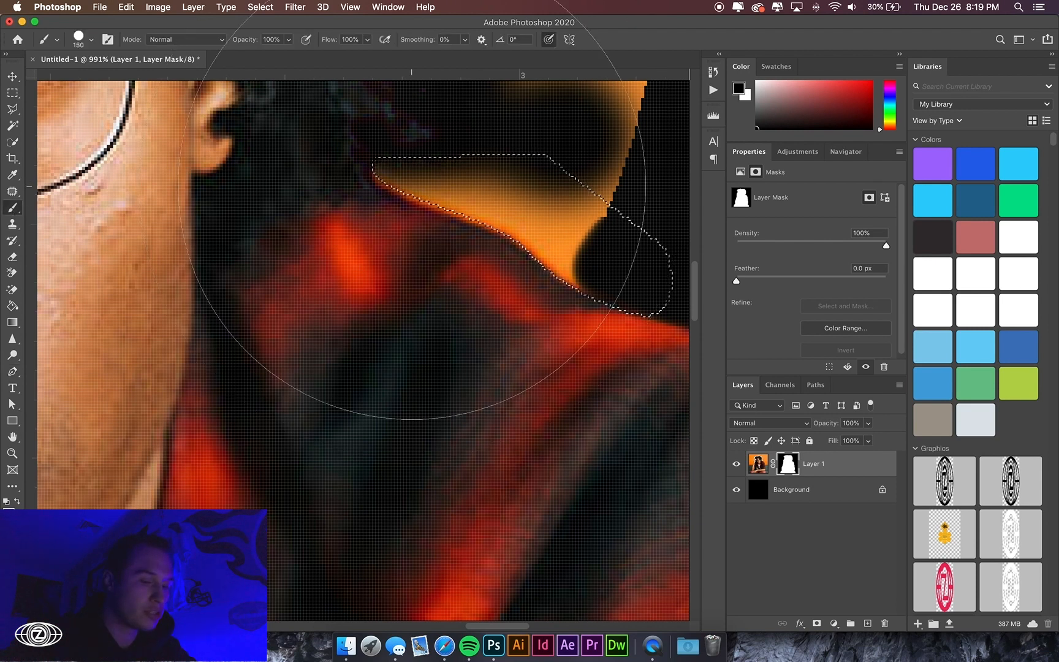
pyautogui.moveTo(579, 236); pyautogui.dragTo(638, 256)
pyautogui.press('[')
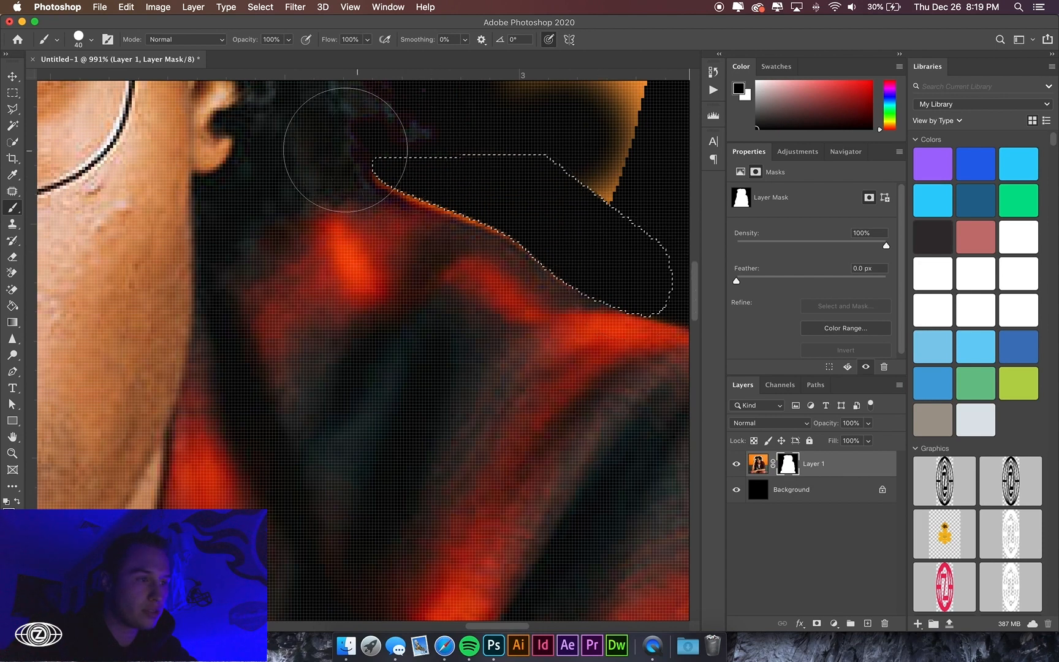
pyautogui.press('super+d')
# Trace a closed Pen tool path around the thin orange fringe left along the plaid shirt's shoulder edge
pyautogui.scroll(-5, 527, 364)
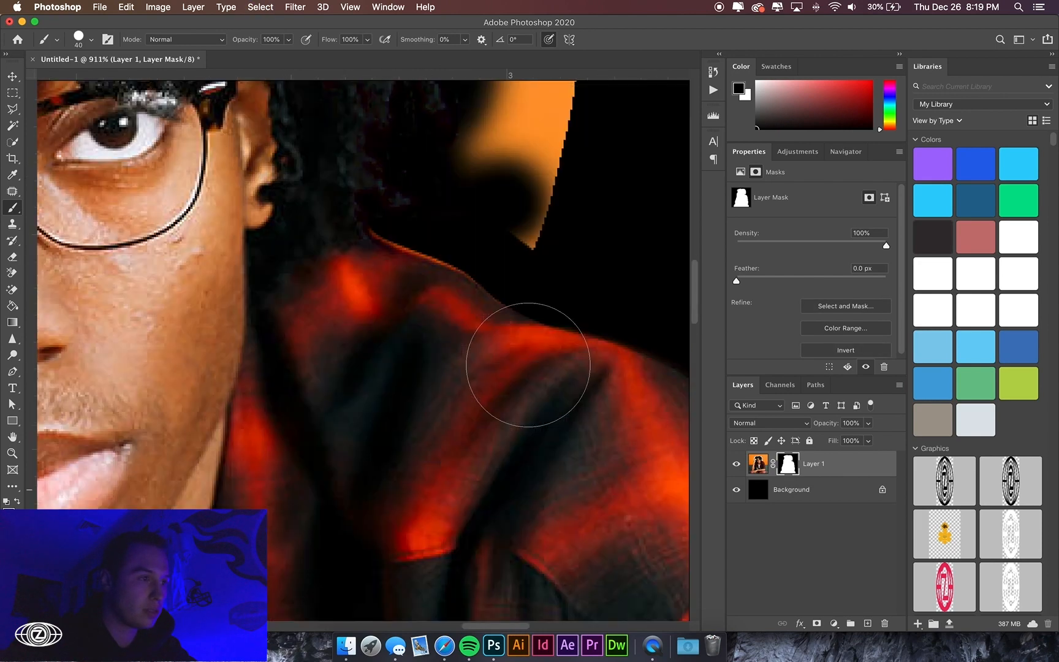
pyautogui.scroll(4, 527, 364)
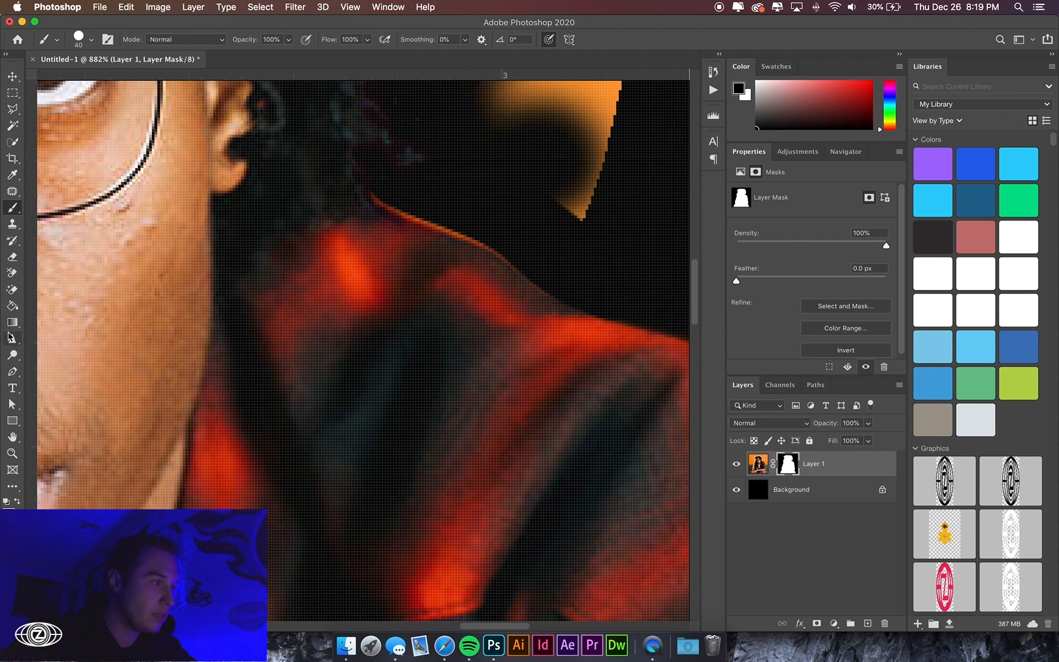
pyautogui.click(13, 370)
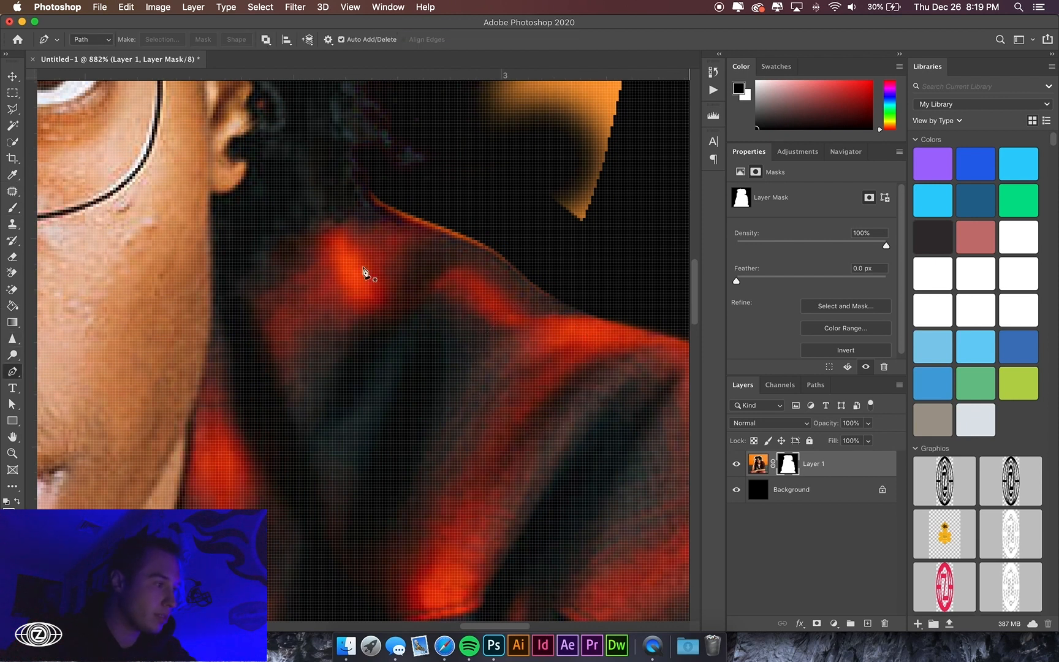
pyautogui.click(368, 190)
pyautogui.moveTo(427, 227); pyautogui.dragTo(473, 239)
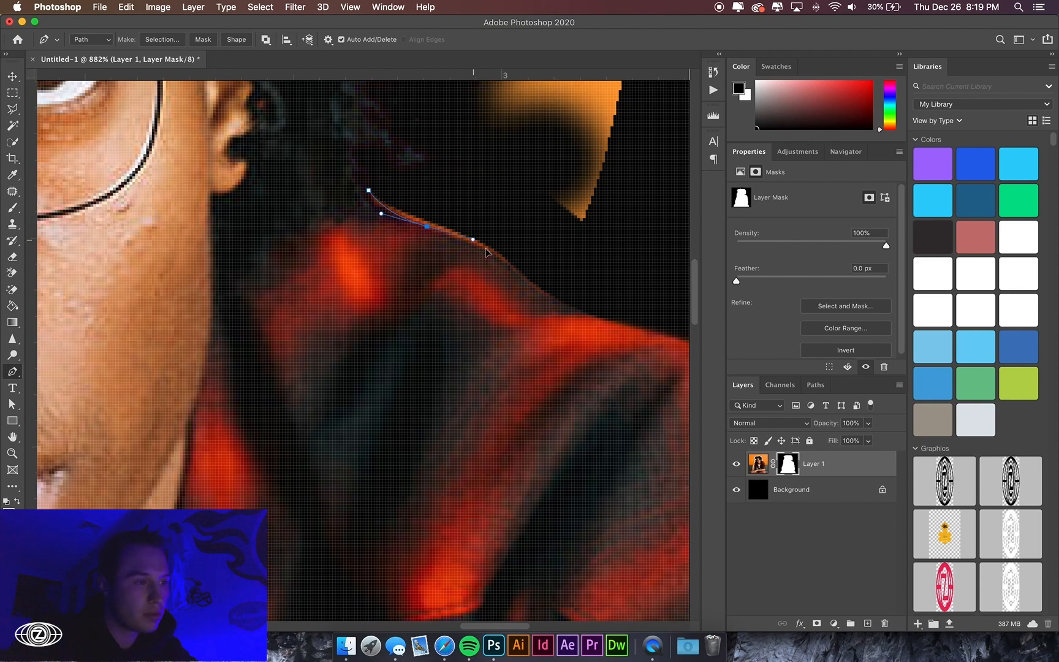
pyautogui.click(550, 298)
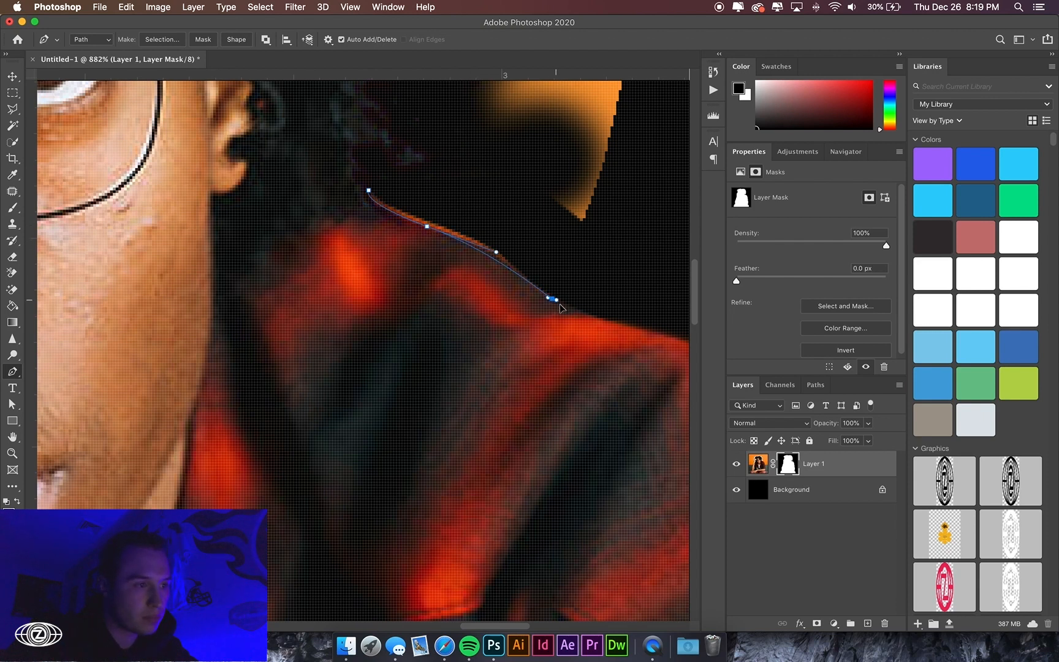
pyautogui.click(627, 296)
pyautogui.moveTo(374, 192); pyautogui.dragTo(370, 192)
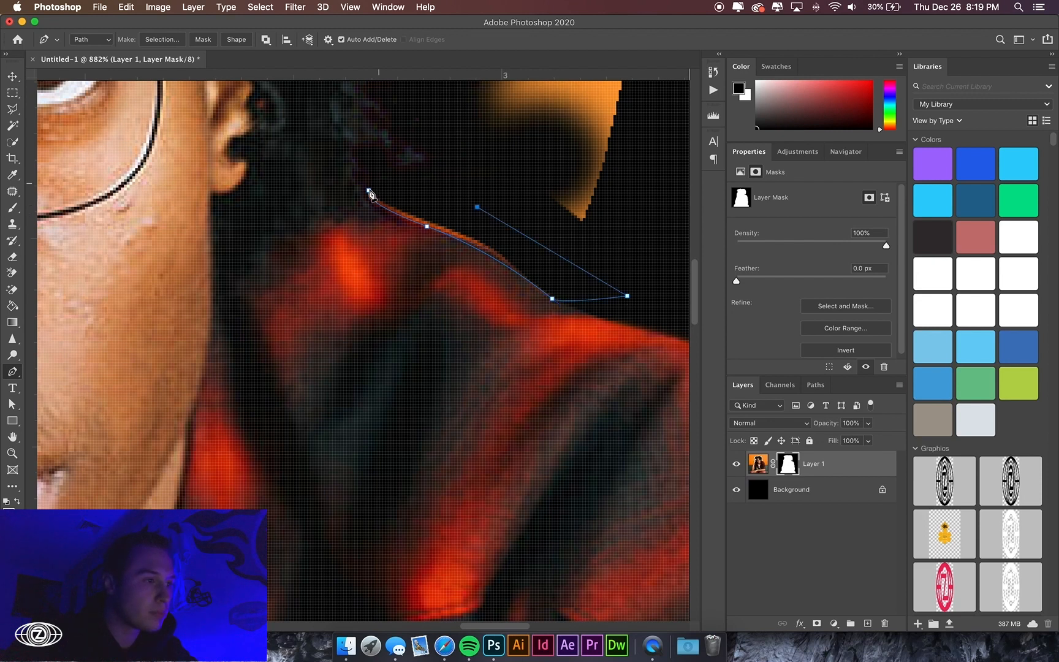
# Convert the shoulder fringe path to a new anti-aliased selection with a 0-pixel feather radius
pyautogui.rightClick(391, 346)
pyautogui.click(398, 347)
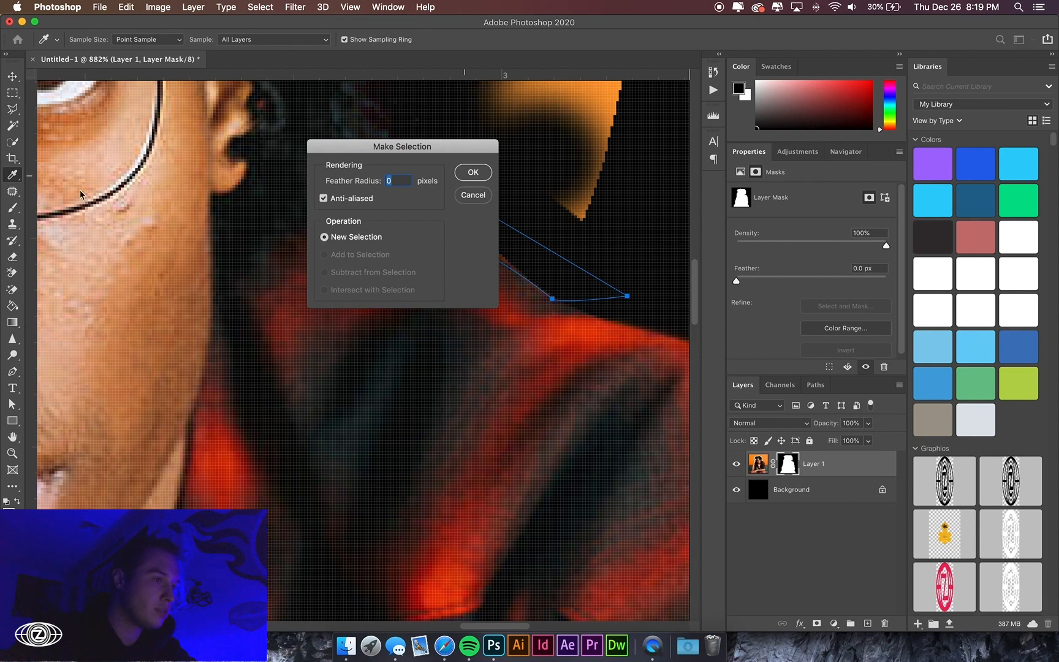
pyautogui.click(468, 177)
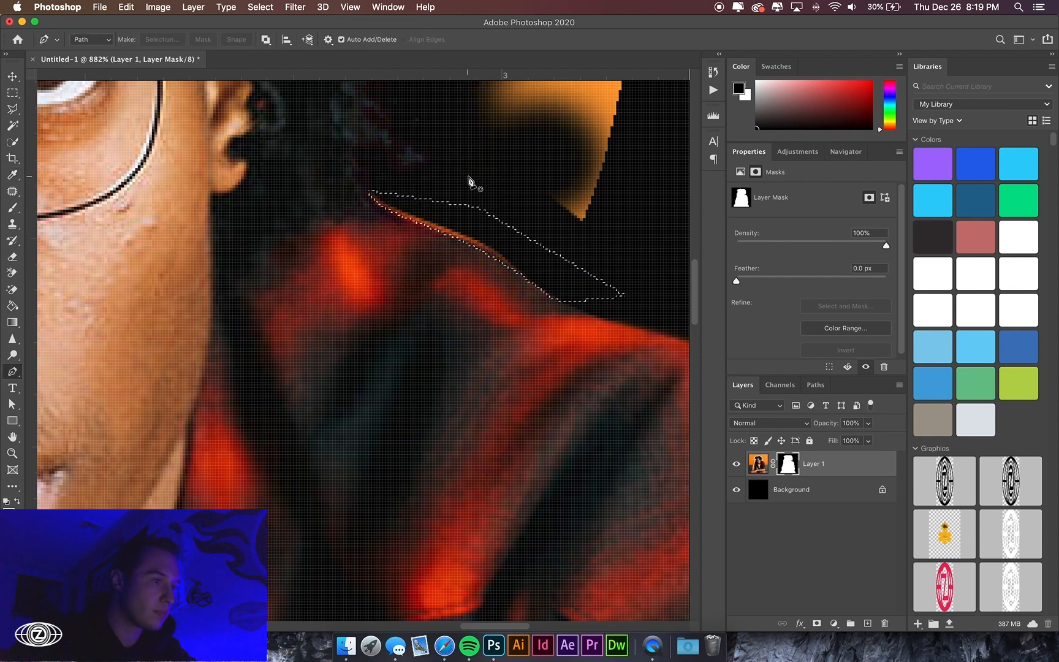
# Paint the selected shoulder fringe black on Layer 1's mask with the 40 px brush, and deselect
pyautogui.click(13, 207)
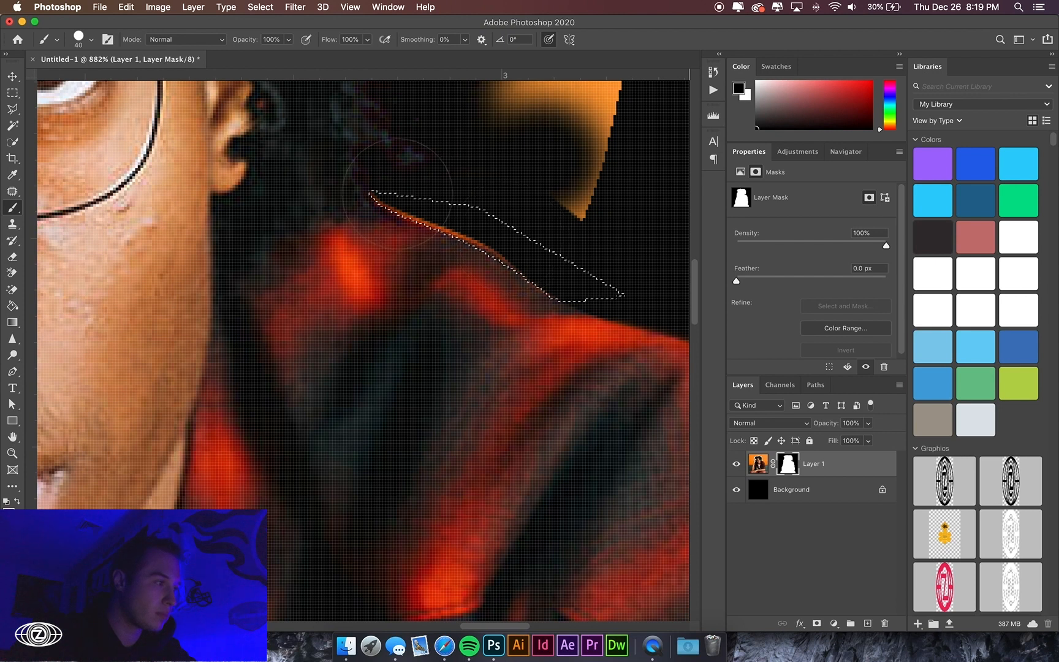
pyautogui.moveTo(459, 216); pyautogui.dragTo(583, 274)
pyautogui.press('super+d')
pyautogui.scroll(-4, 450, 302)
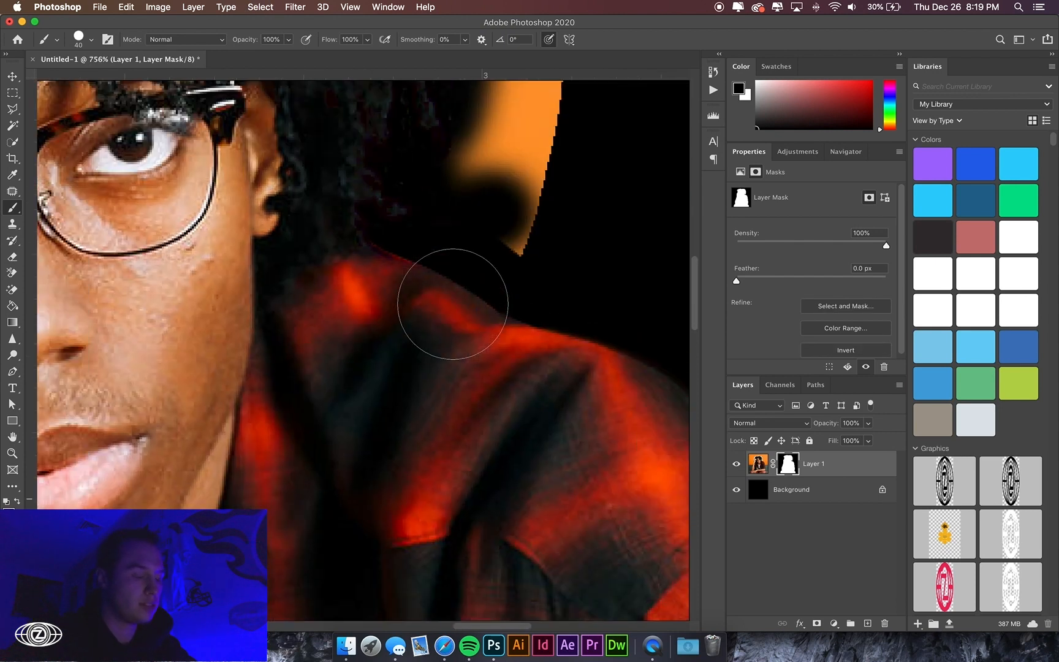
# Soften the 40 px mask brush to 25% hardness for the orange areas around the hair
pyautogui.scroll(-2, 450, 300)
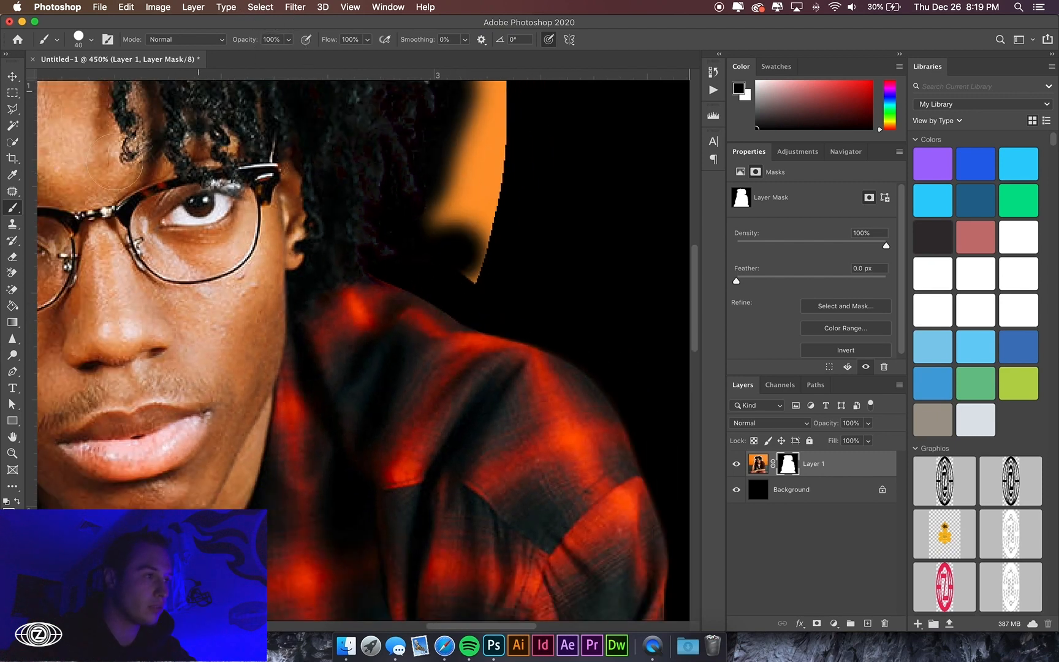
pyautogui.click(14, 374)
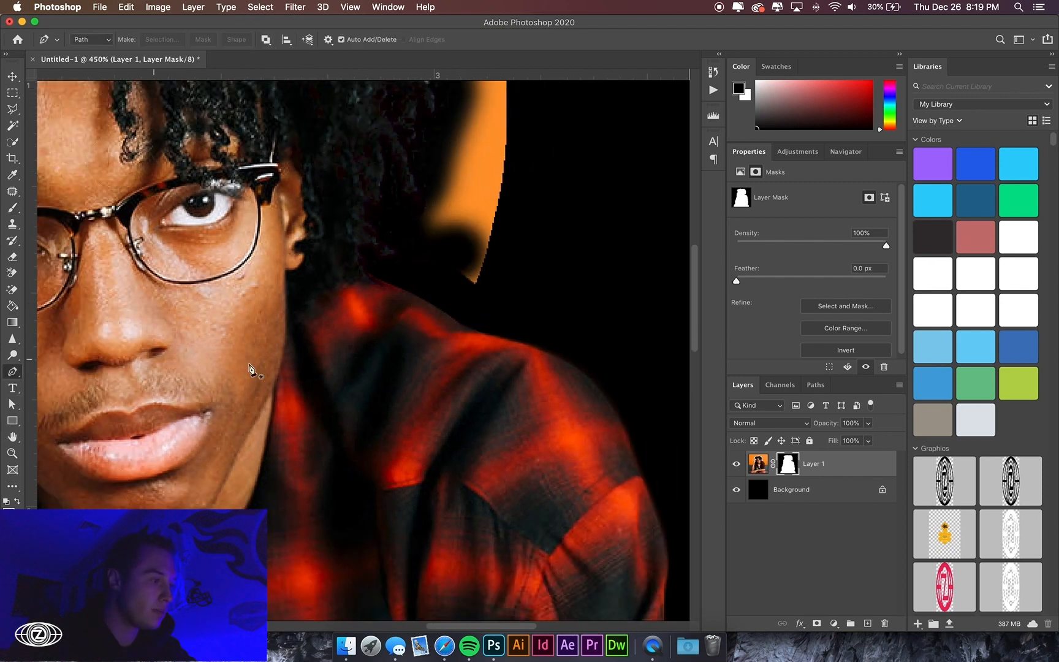
pyautogui.click(13, 207)
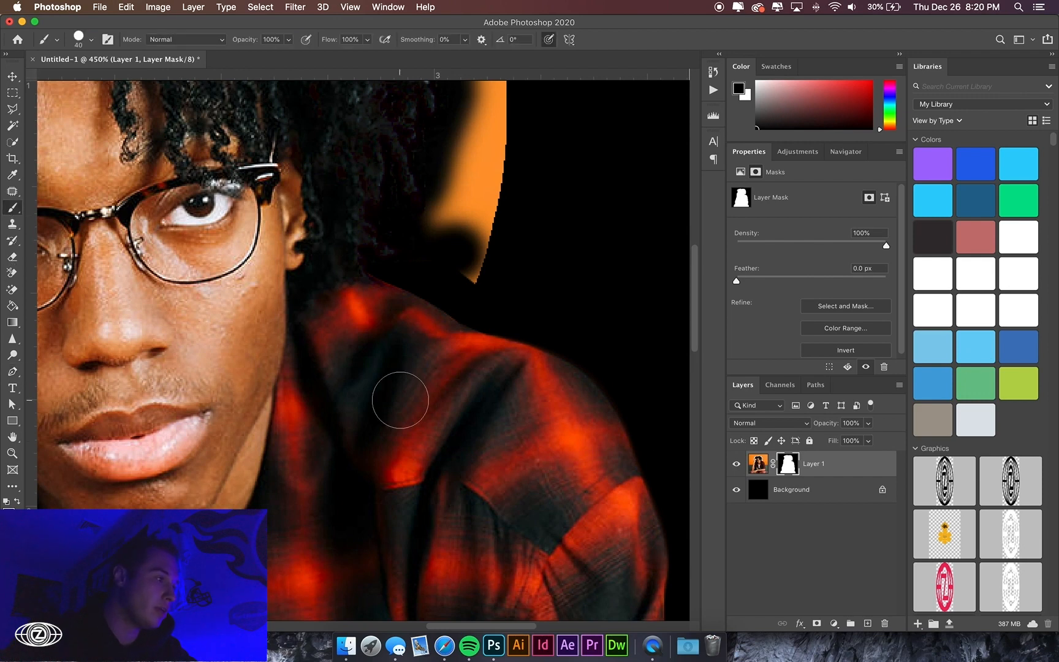
pyautogui.scroll(5, 399, 397)
pyautogui.hscroll(3, 398, 397)
pyautogui.scroll(2, 400, 399)
pyautogui.click(92, 41)
pyautogui.click(92, 41)
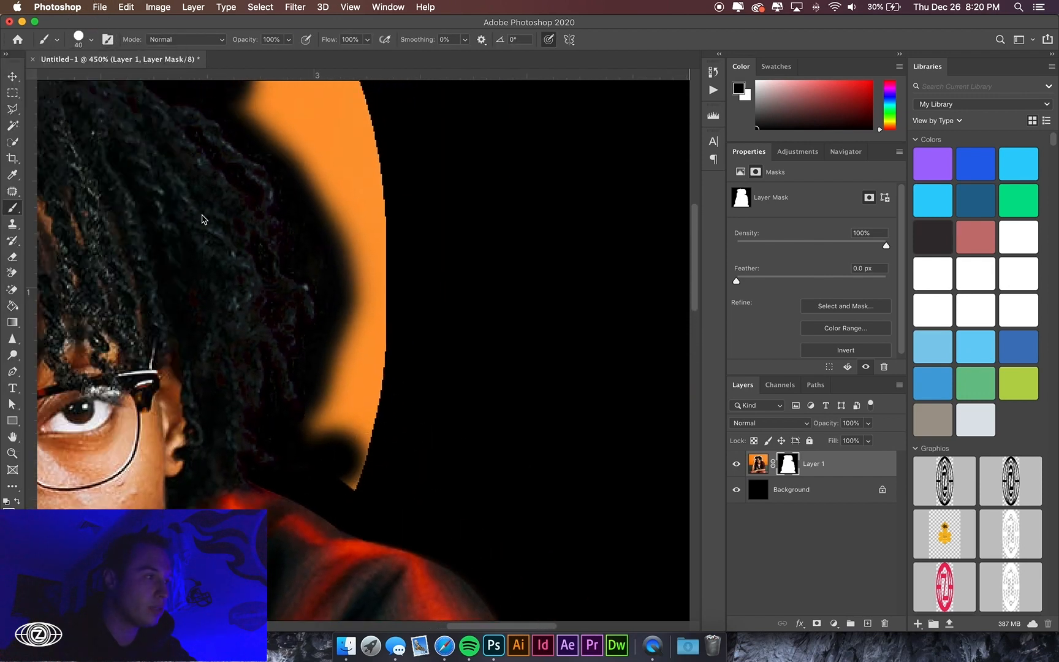
pyautogui.click(92, 41)
pyautogui.moveTo(119, 105); pyautogui.dragTo(92, 107)
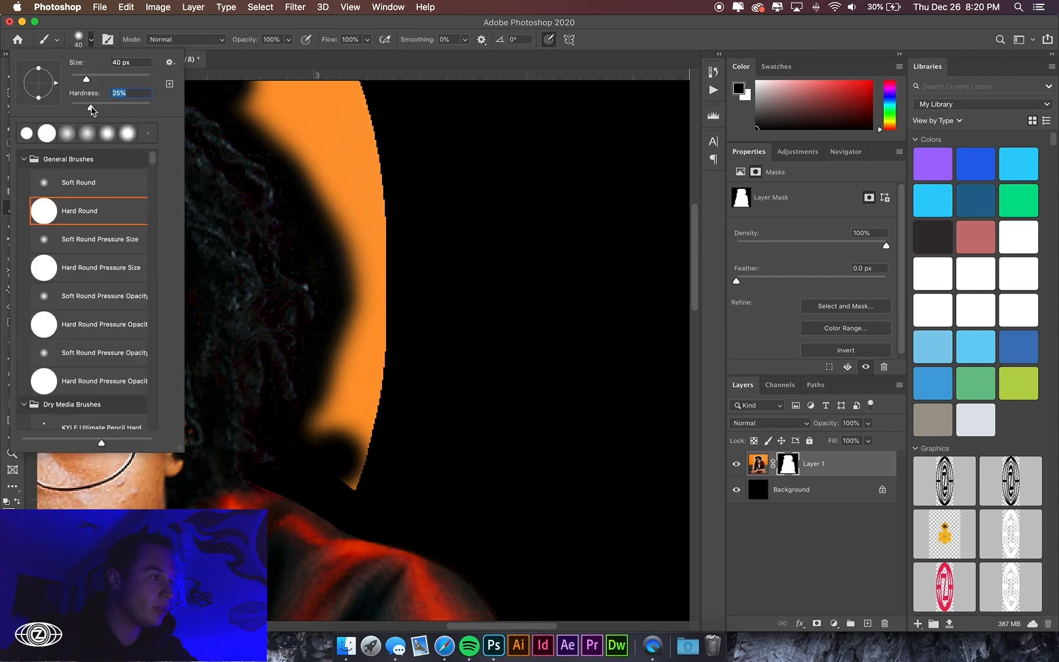
pyautogui.click(90, 41)
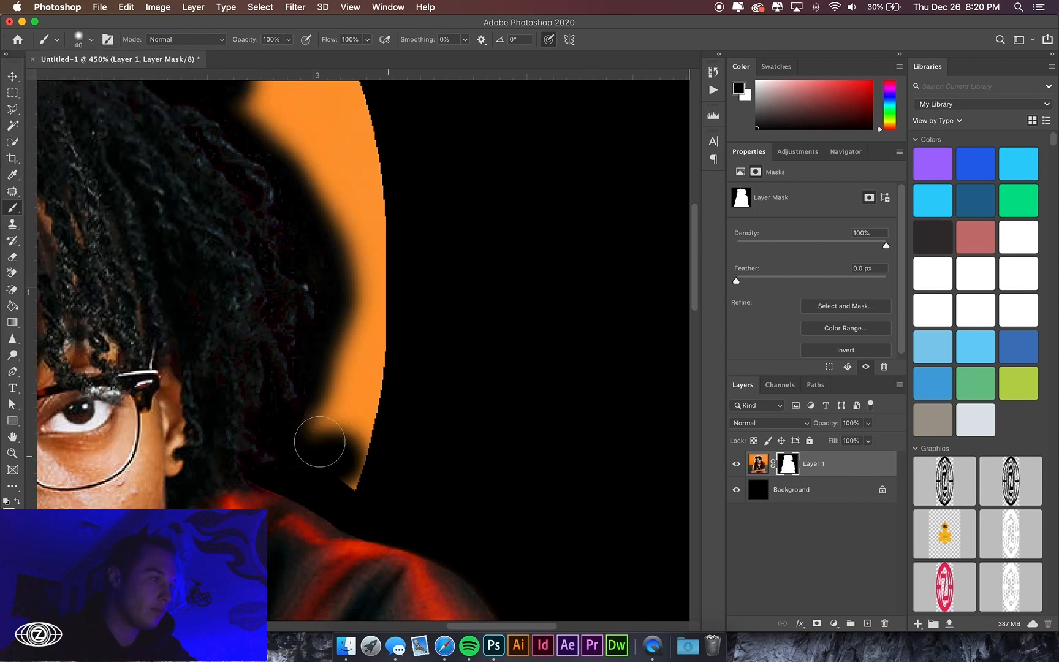
# Enlarge the brush to 45 px and paint Layer 1's mask black over the orange beside the hair, from the shoulder upward
pyautogui.moveTo(319, 441); pyautogui.dragTo(342, 423)
pyautogui.moveTo(354, 373)
pyautogui.mouseDown()
pyautogui.moveTo(370, 460)
pyautogui.moveTo(360, 478)
pyautogui.mouseUp()
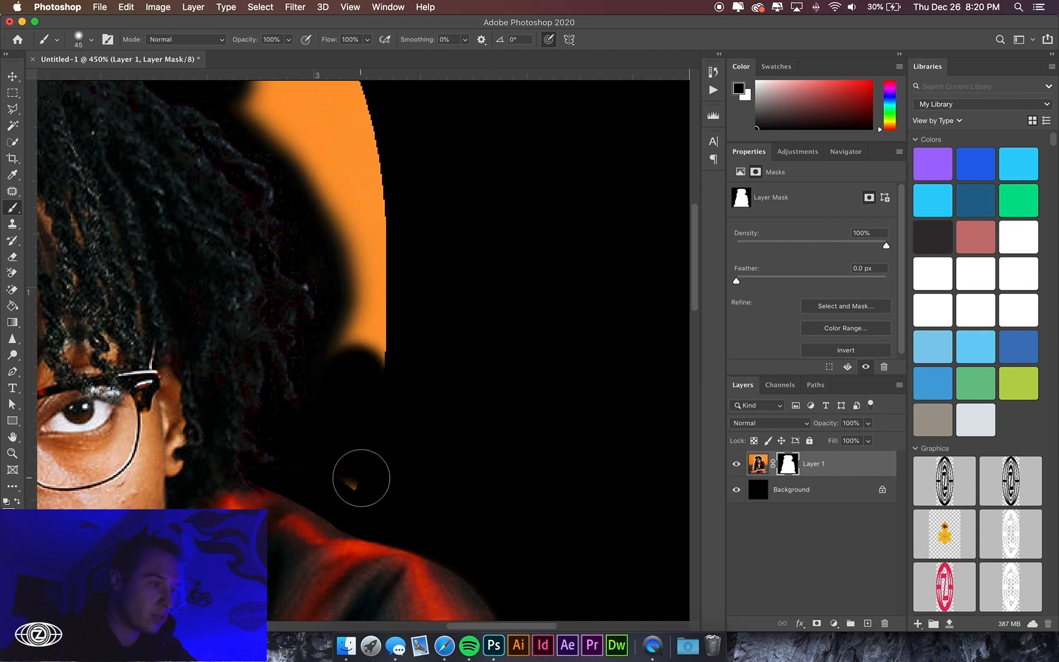
pyautogui.moveTo(349, 361)
pyautogui.mouseDown()
pyautogui.moveTo(387, 326)
pyautogui.moveTo(383, 272)
pyautogui.moveTo(349, 327)
pyautogui.moveTo(360, 255)
pyautogui.moveTo(317, 159)
pyautogui.mouseUp()
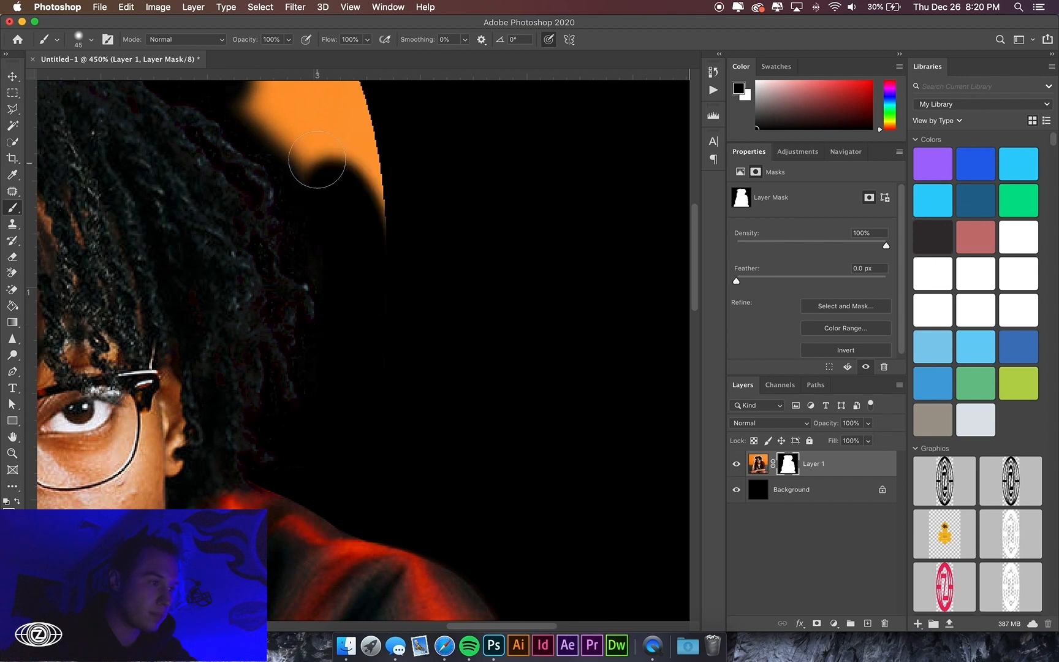
# Paint black on Layer 1's mask over parts of the orange band around the upper curve and crown of the hair
pyautogui.scroll(10, 317, 160)
pyautogui.hscroll(-3, 317, 160)
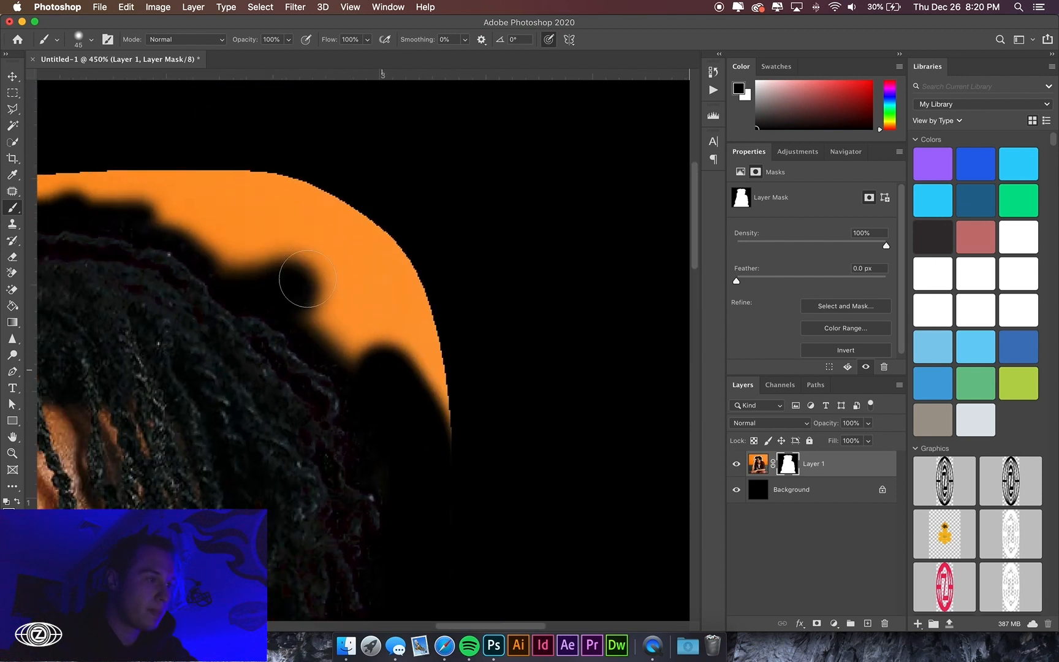
pyautogui.moveTo(314, 303)
pyautogui.mouseDown()
pyautogui.moveTo(397, 370)
pyautogui.moveTo(459, 435)
pyautogui.moveTo(465, 455)
pyautogui.moveTo(378, 220)
pyautogui.mouseUp()
pyautogui.hscroll(-15, 378, 221)
pyautogui.scroll(3, 378, 222)
pyautogui.moveTo(418, 258)
pyautogui.mouseDown()
pyautogui.moveTo(449, 236)
pyautogui.moveTo(421, 229)
pyautogui.moveTo(382, 255)
pyautogui.moveTo(423, 201)
pyautogui.moveTo(349, 279)
pyautogui.moveTo(233, 275)
pyautogui.moveTo(204, 245)
pyautogui.mouseUp()
# Paint the orange strip above the hair on the raised-hand side black on Layer 1's mask
pyautogui.hscroll(-8, 218, 250)
pyautogui.scroll(-3, 217, 250)
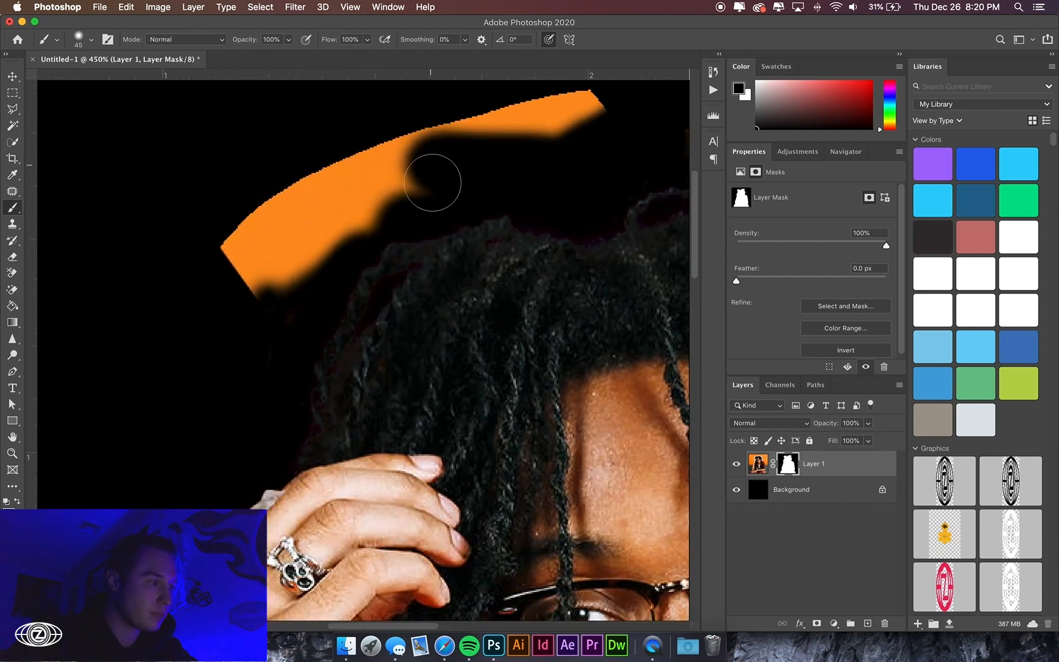
pyautogui.moveTo(347, 221); pyautogui.dragTo(329, 238)
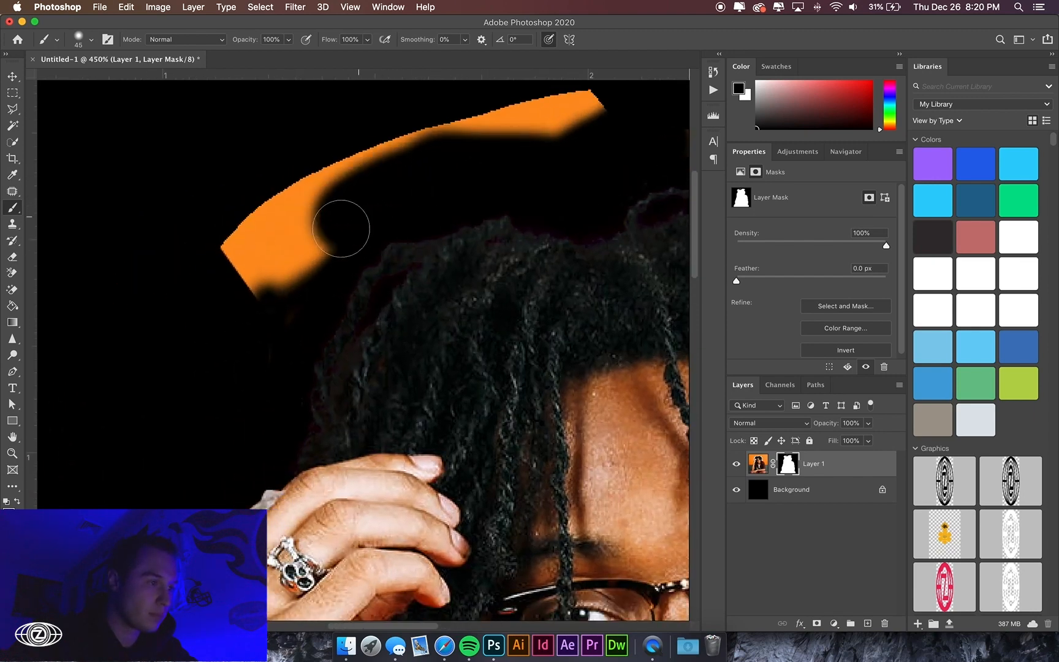
pyautogui.moveTo(260, 273)
pyautogui.mouseDown()
pyautogui.moveTo(237, 241)
pyautogui.moveTo(225, 251)
pyautogui.moveTo(419, 149)
pyautogui.moveTo(485, 119)
pyautogui.moveTo(596, 105)
pyautogui.mouseUp()
# Mask out the remaining orange patch and faint specks above the hair on the side away from the raised hand
pyautogui.scroll(-3, 368, 145)
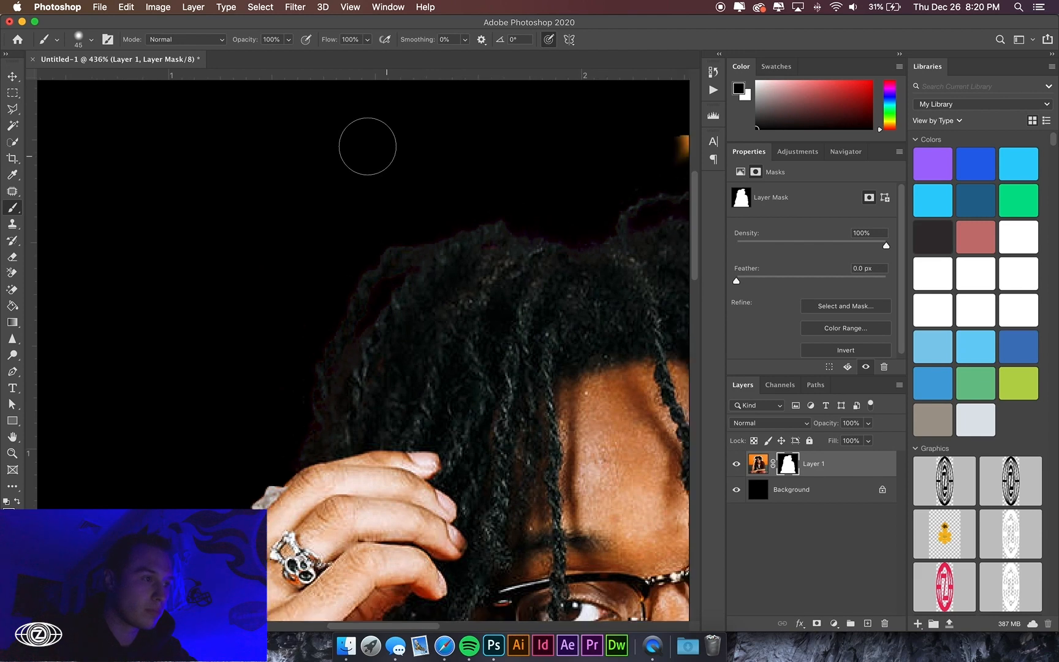
pyautogui.hscroll(5, 368, 146)
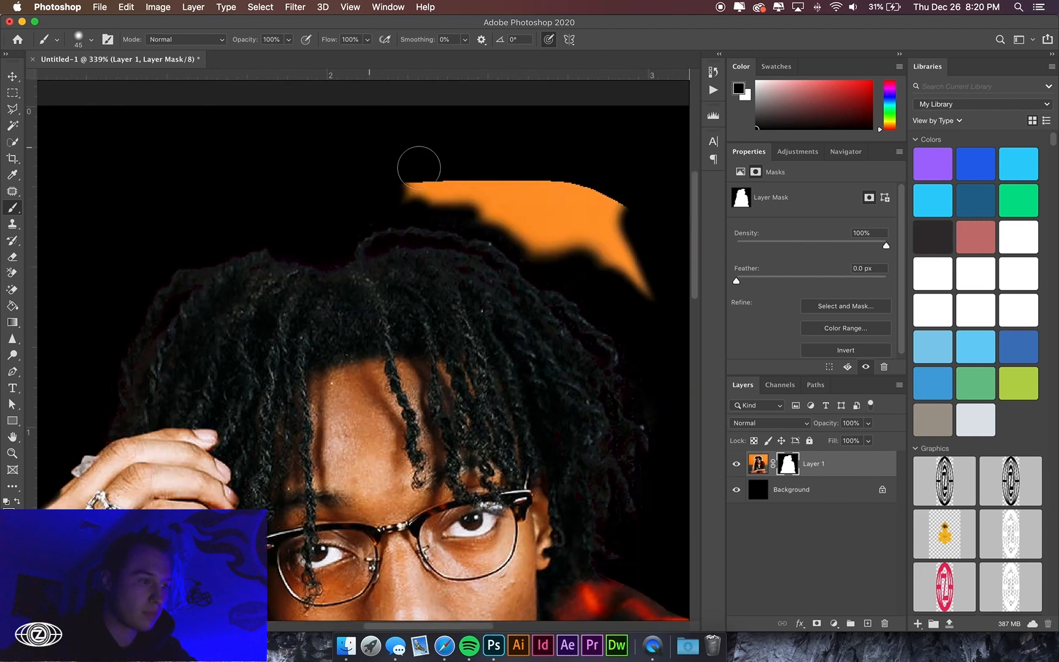
pyautogui.moveTo(406, 185)
pyautogui.mouseDown()
pyautogui.moveTo(618, 208)
pyautogui.moveTo(650, 287)
pyautogui.moveTo(588, 252)
pyautogui.moveTo(543, 251)
pyautogui.moveTo(539, 229)
pyautogui.moveTo(454, 201)
pyautogui.mouseUp()
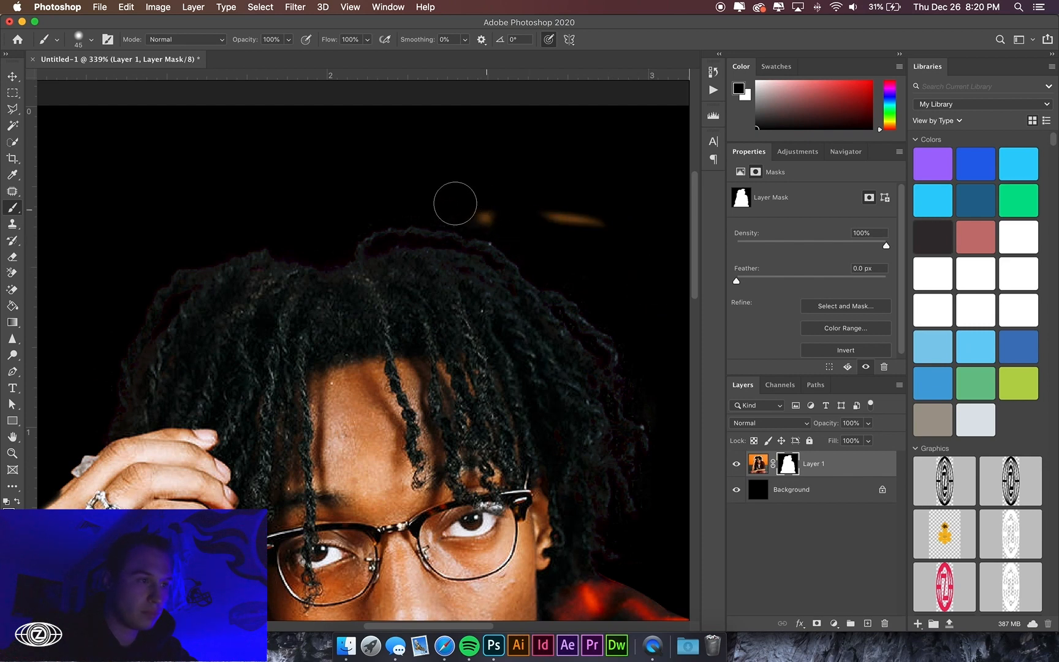
pyautogui.moveTo(635, 225); pyautogui.dragTo(635, 227)
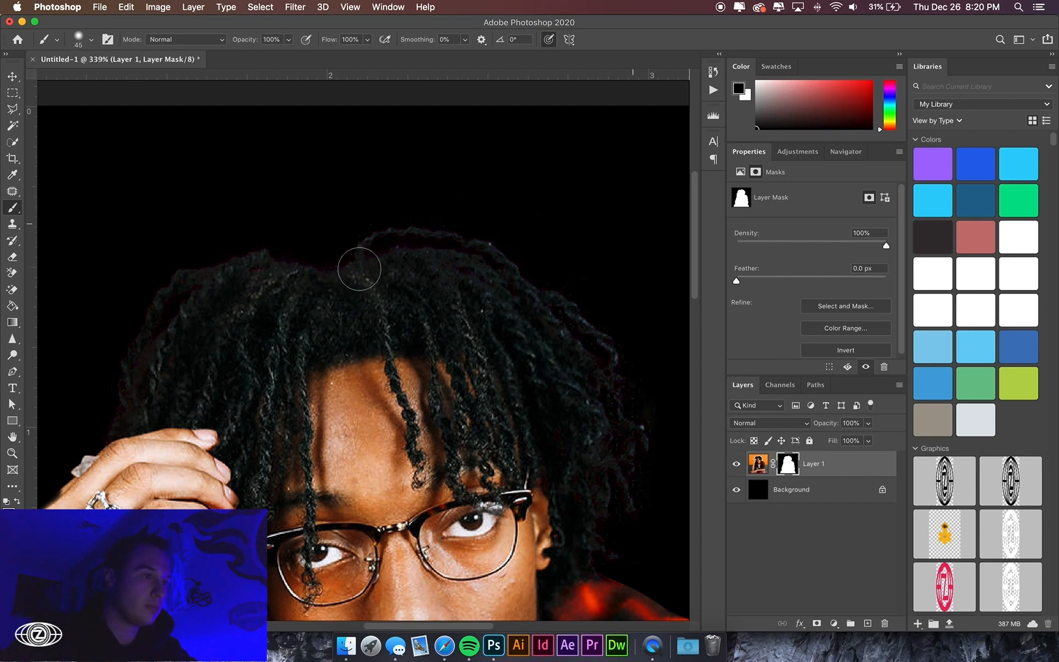
# Examine the whole cutout from the hair to the knees for leftover background areas
pyautogui.scroll(-5, 359, 269)
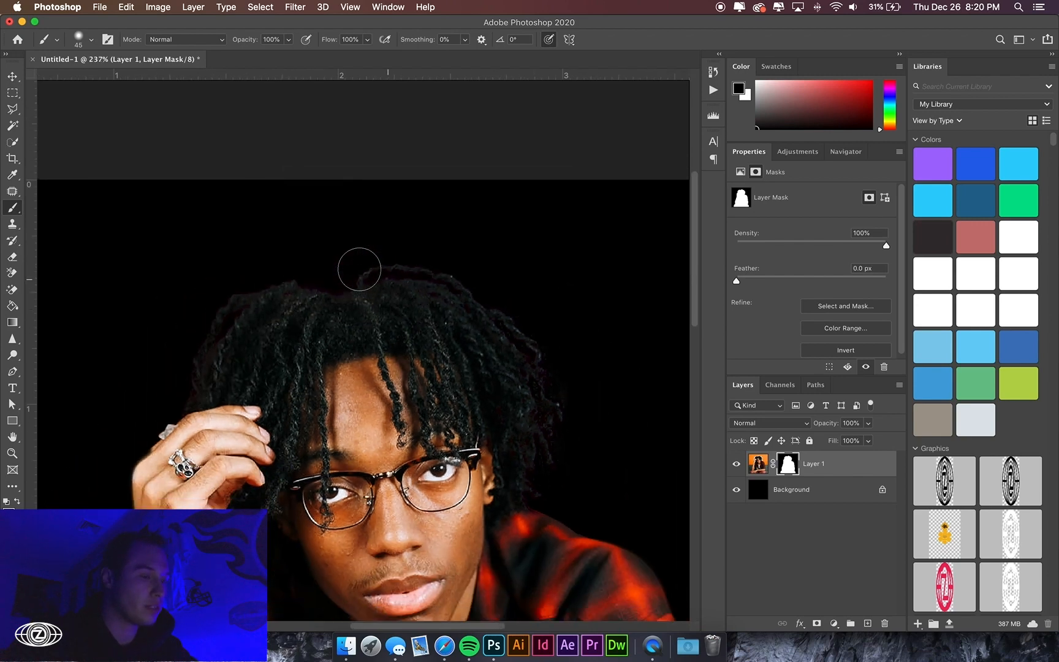
pyautogui.scroll(-1, 359, 269)
pyautogui.scroll(-10, 359, 269)
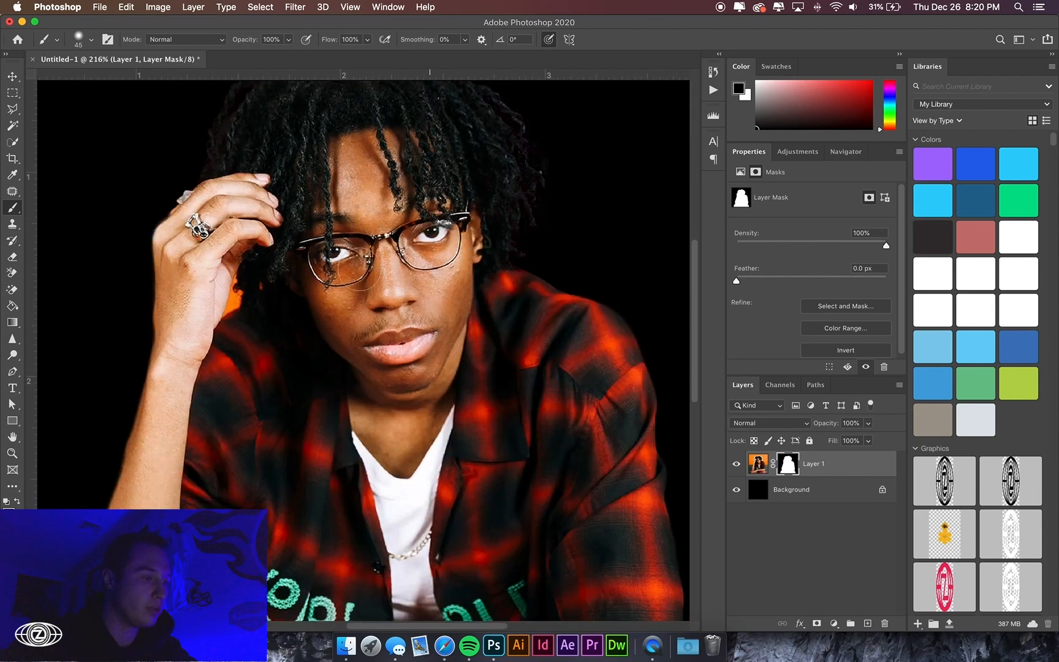
pyautogui.scroll(-1, 359, 269)
pyautogui.scroll(-2, 359, 269)
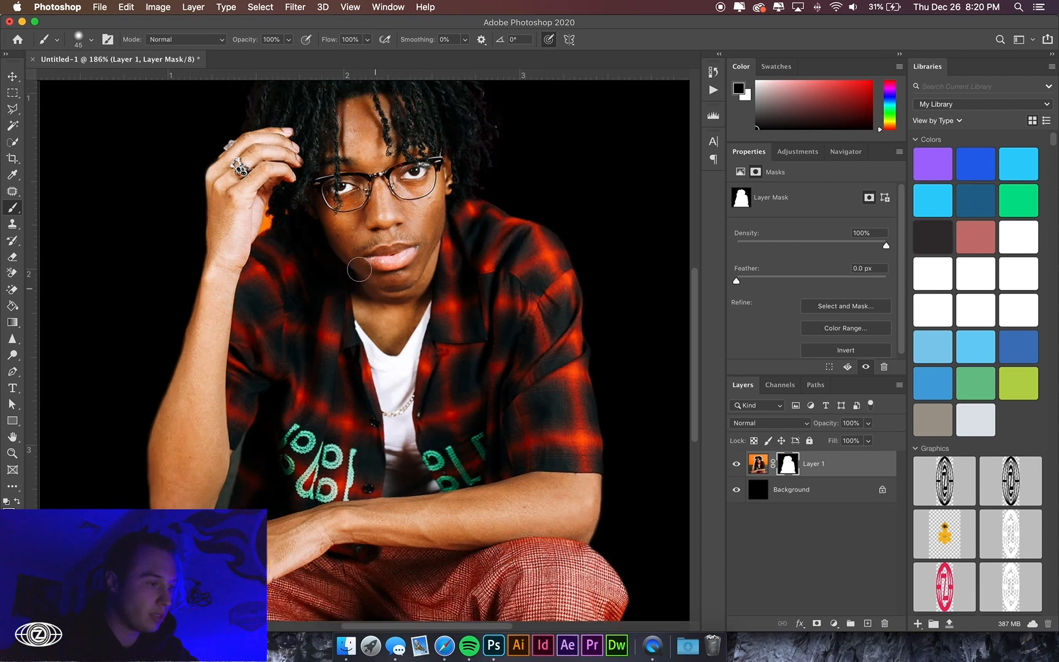
pyautogui.scroll(-1, 359, 269)
pyautogui.scroll(2, 359, 268)
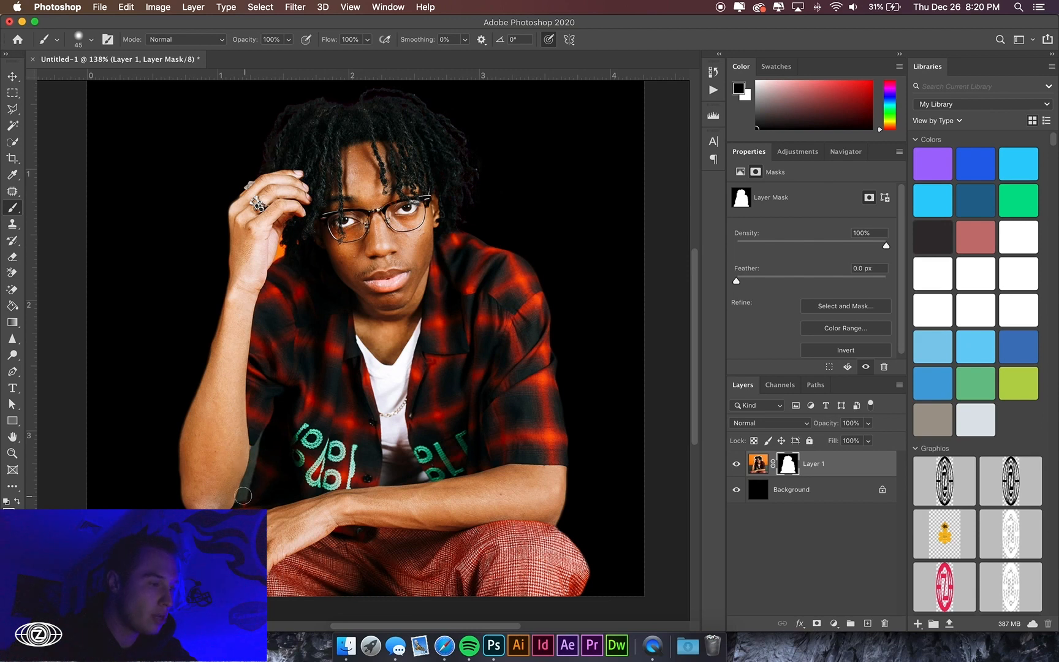
# Try to select the grey background gap between the bent forearm and the shirt with the Quick Selection tool at brush size 30
pyautogui.scroll(1, 244, 493)
pyautogui.scroll(1, 244, 494)
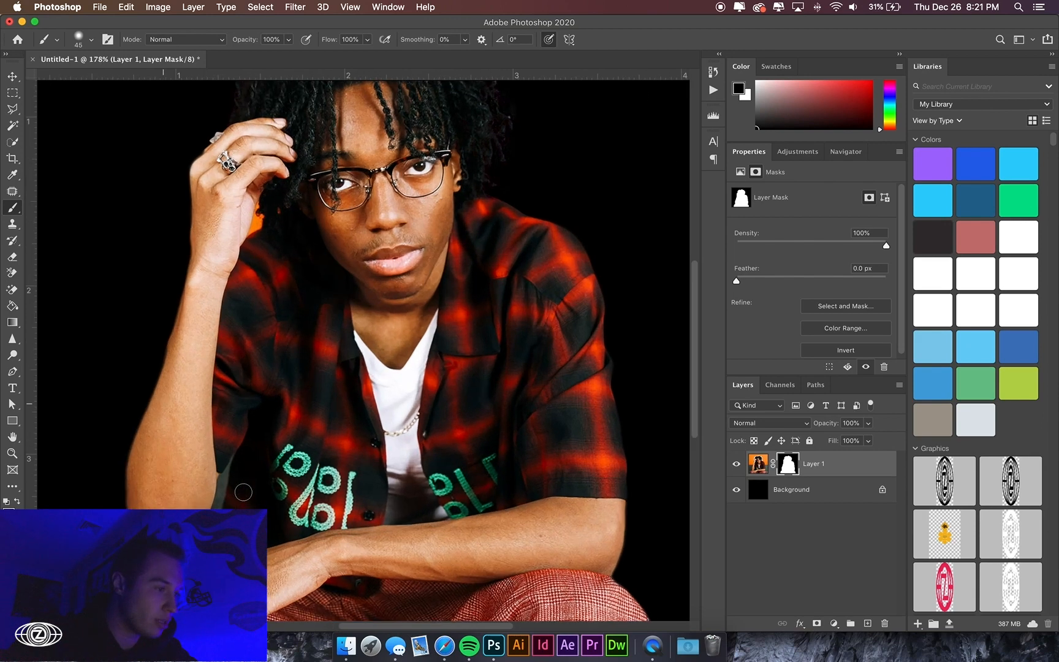
pyautogui.scroll(2, 244, 493)
pyautogui.scroll(2, 243, 492)
pyautogui.scroll(-5, 243, 491)
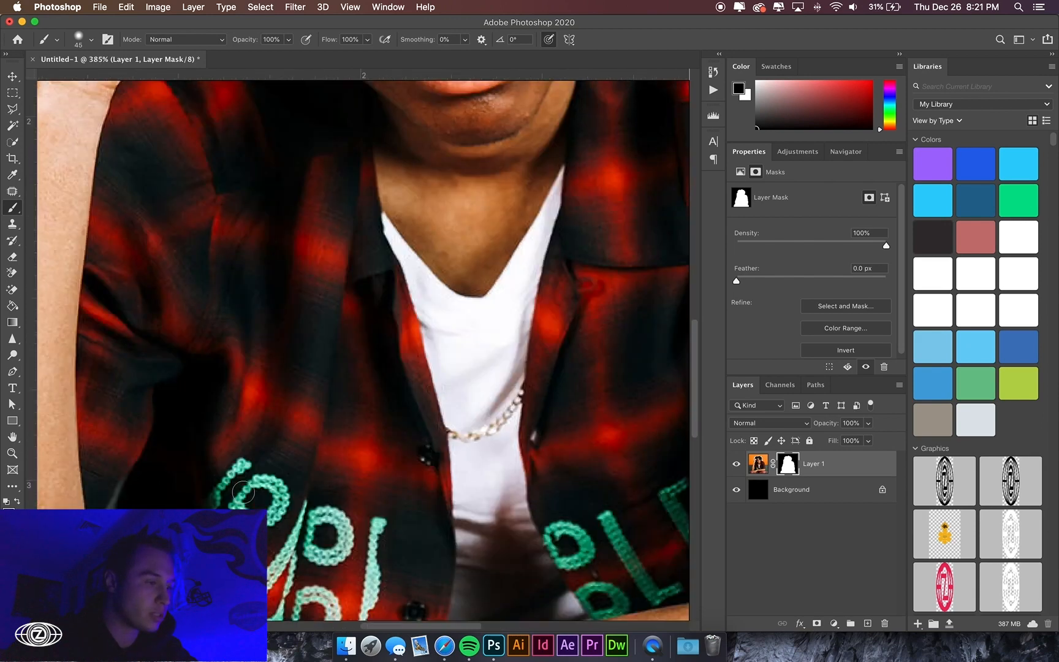
pyautogui.hscroll(-3, 244, 492)
pyautogui.scroll(1, 243, 492)
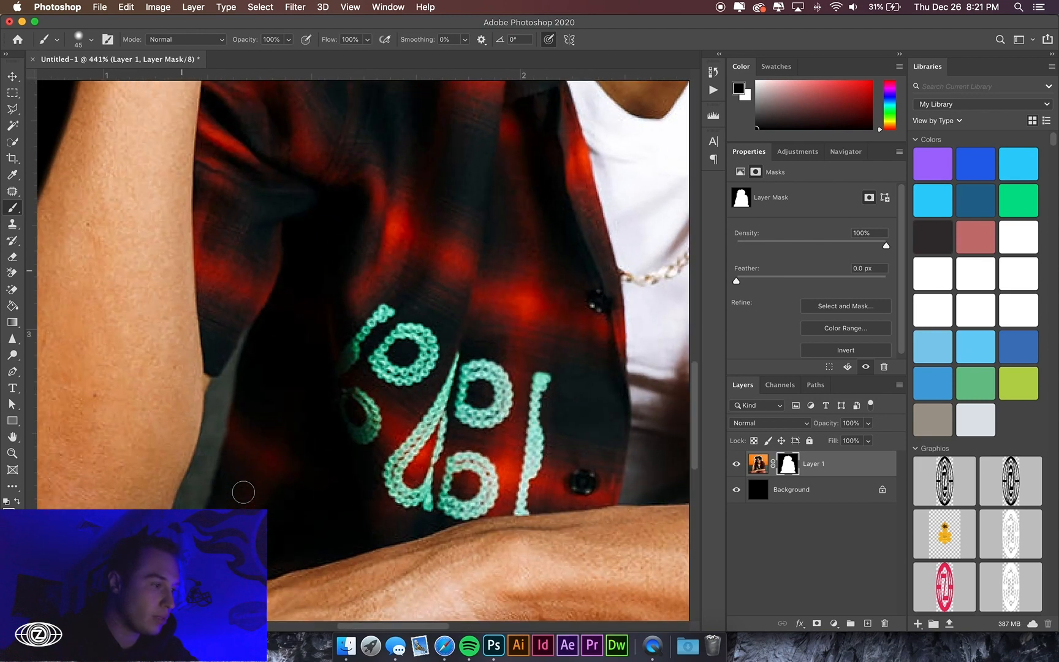
pyautogui.scroll(-3, 243, 491)
pyautogui.hscroll(-2, 244, 492)
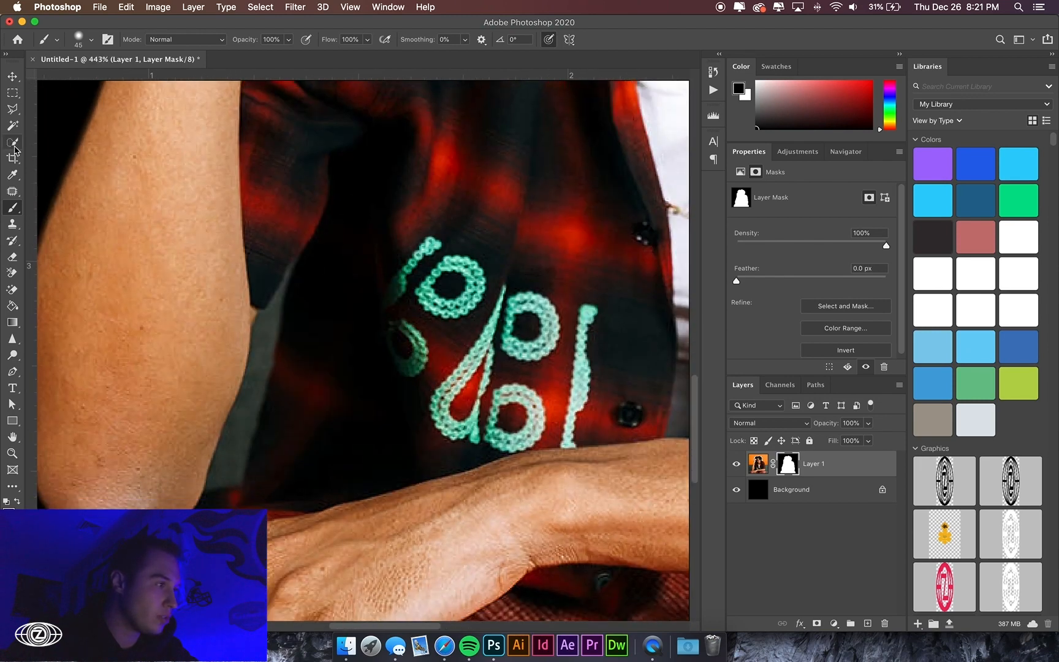
pyautogui.click(11, 142)
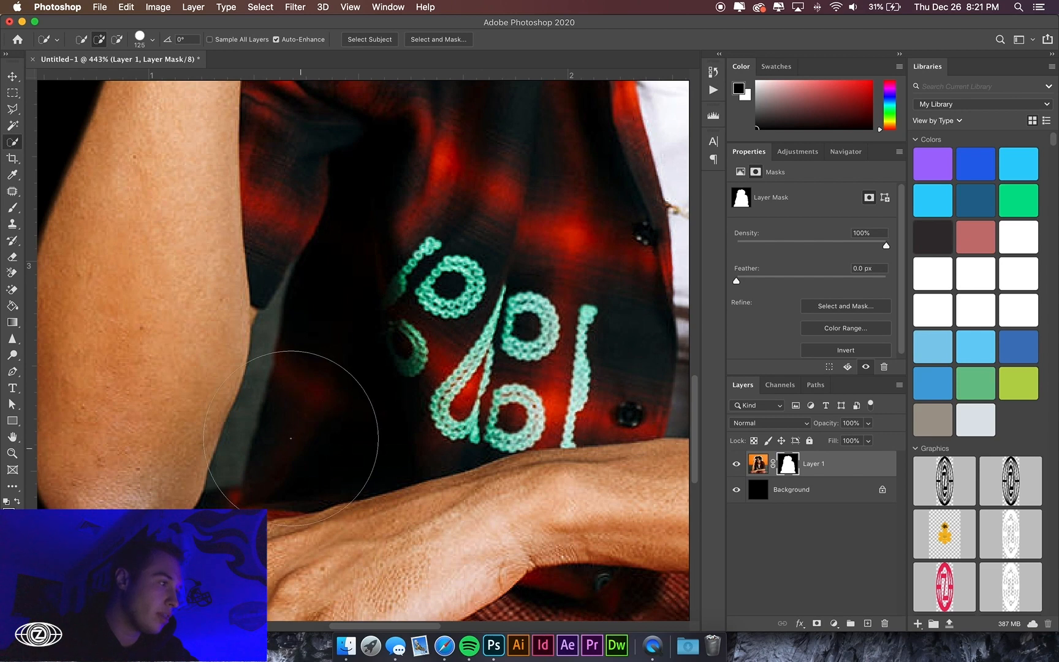
pyautogui.press('[')
pyautogui.press('[')
pyautogui.press('[')
pyautogui.press('[')
pyautogui.press('[')
pyautogui.press('[')
pyautogui.press('[')
pyautogui.press('[')
pyautogui.press('[')
pyautogui.press('[')
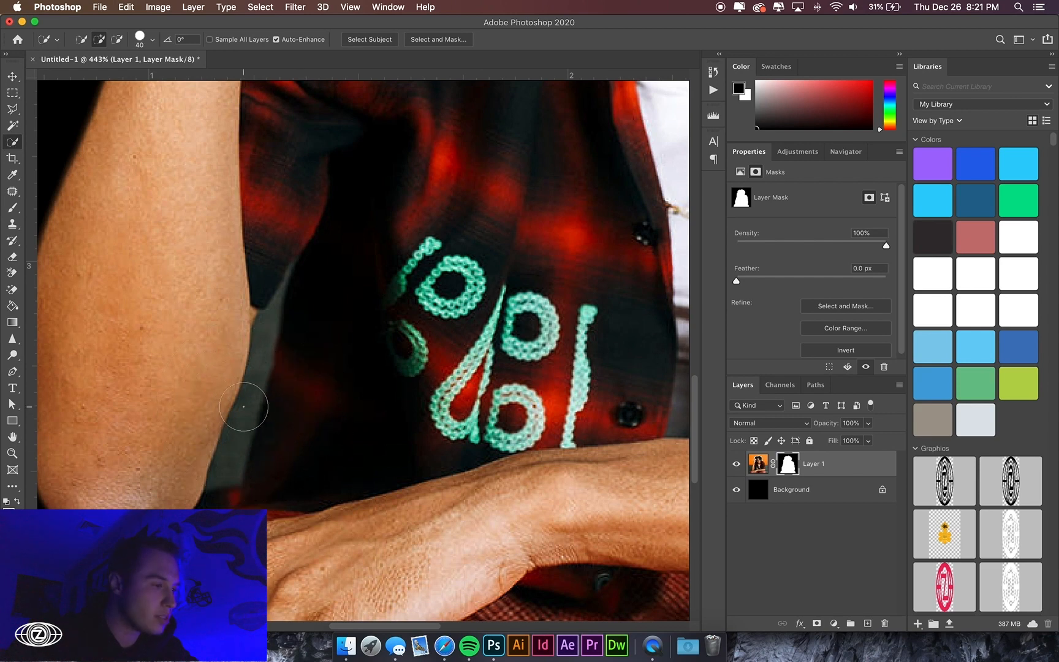
pyautogui.click(760, 466)
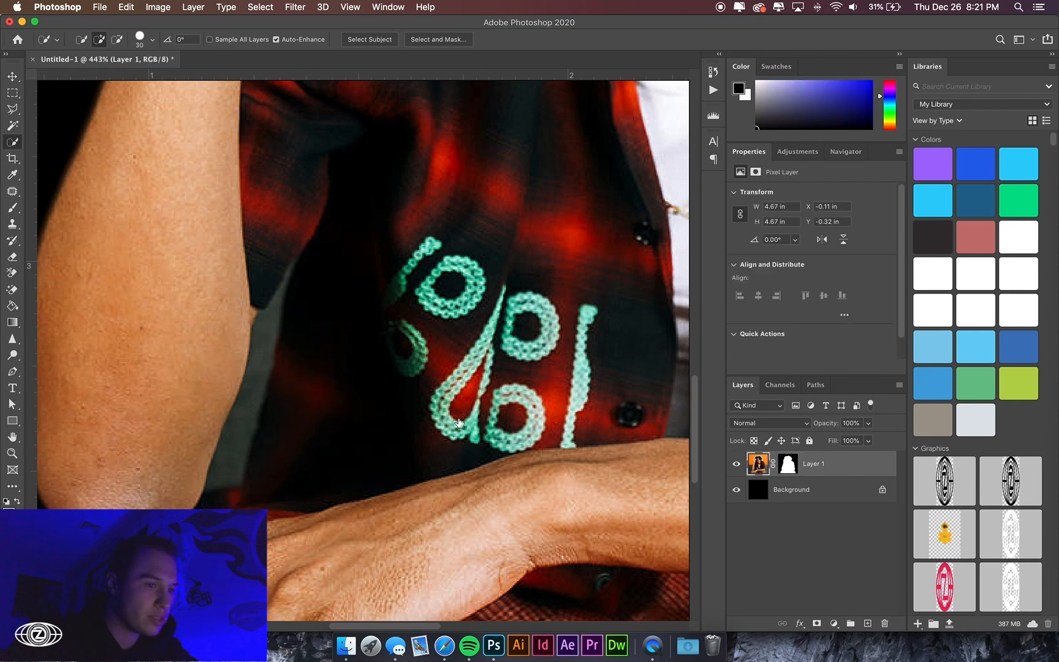
pyautogui.moveTo(253, 386)
pyautogui.mouseDown()
pyautogui.moveTo(276, 339)
pyautogui.moveTo(258, 366)
pyautogui.mouseUp()
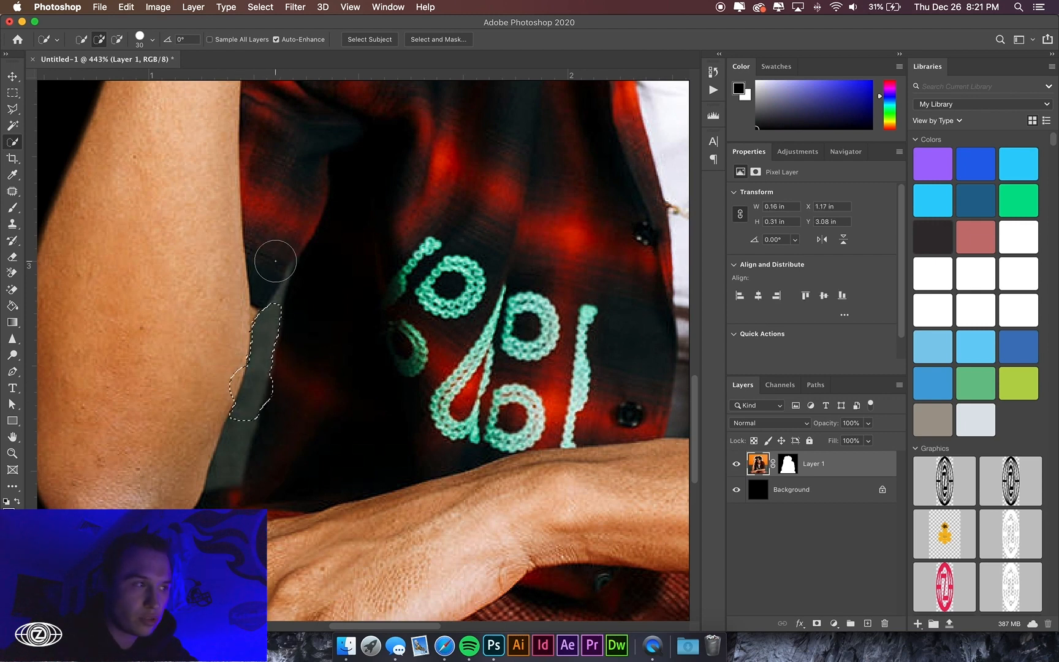
pyautogui.press('super+z')
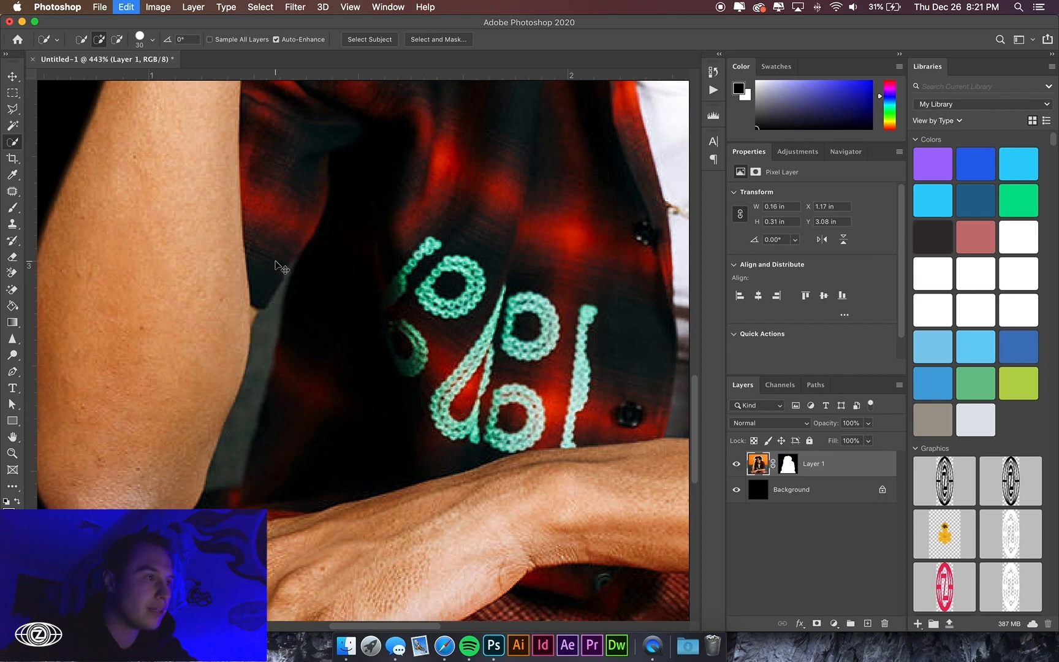
# Trace a closed Pen path around the grey background gap between the forearm, the sleeve tip and the shirt's side edge
pyautogui.scroll(1, 284, 318)
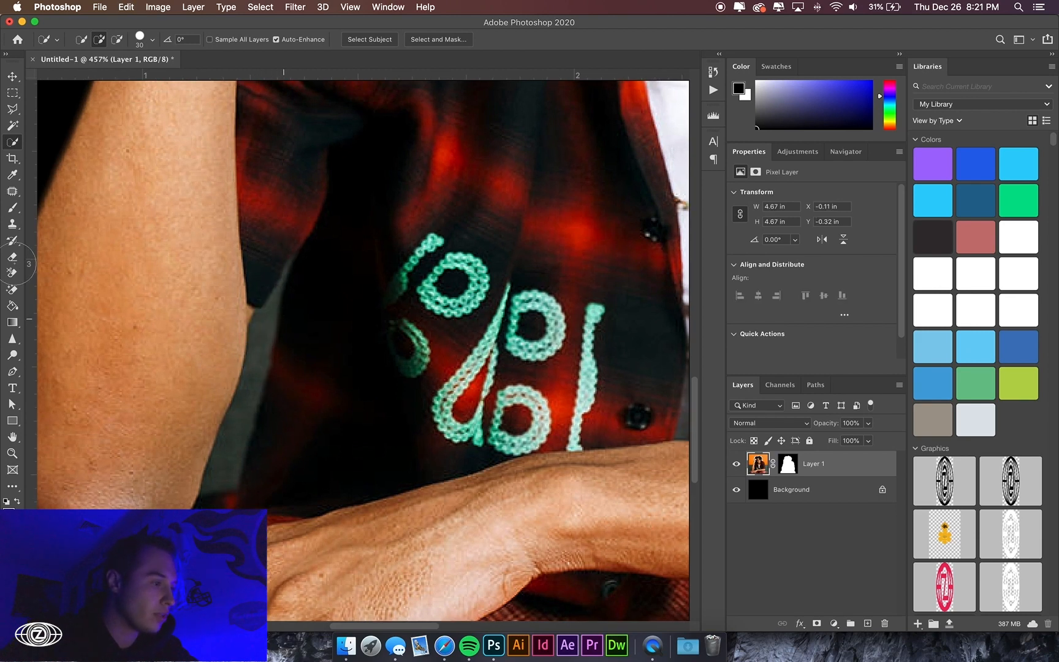
pyautogui.click(12, 372)
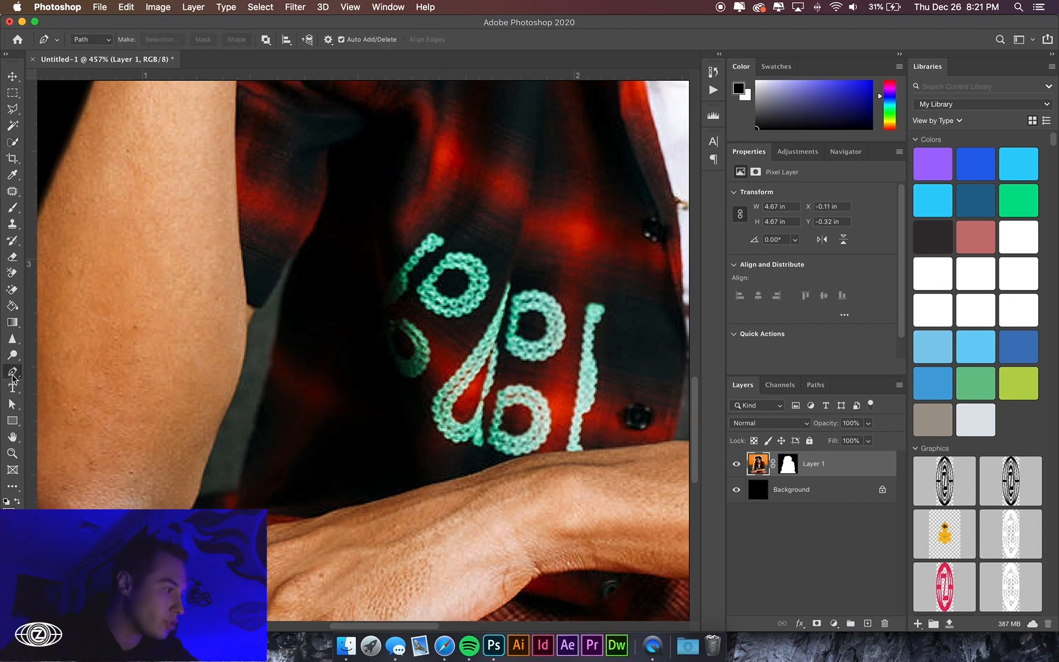
pyautogui.click(198, 495)
pyautogui.click(238, 492)
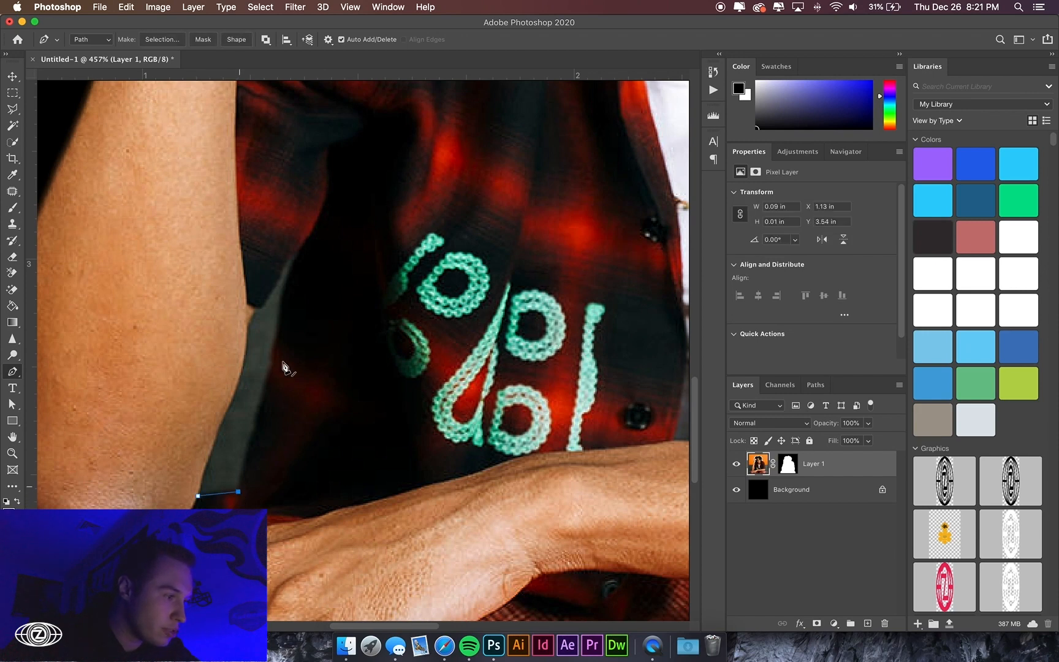
pyautogui.click(257, 415)
pyautogui.click(261, 394)
pyautogui.click(277, 330)
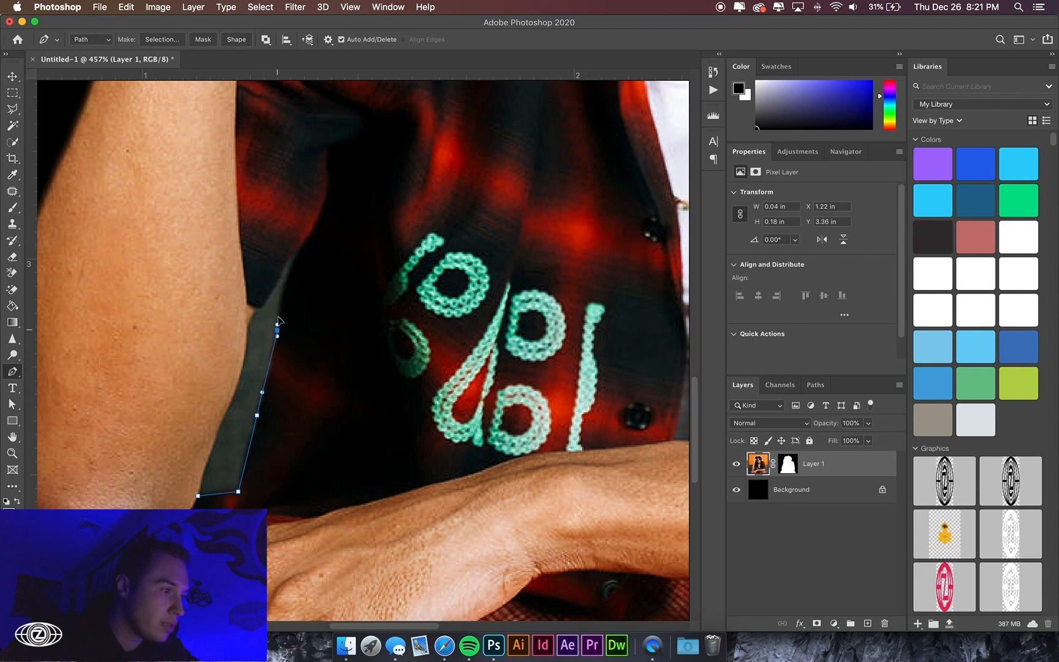
pyautogui.click(298, 253)
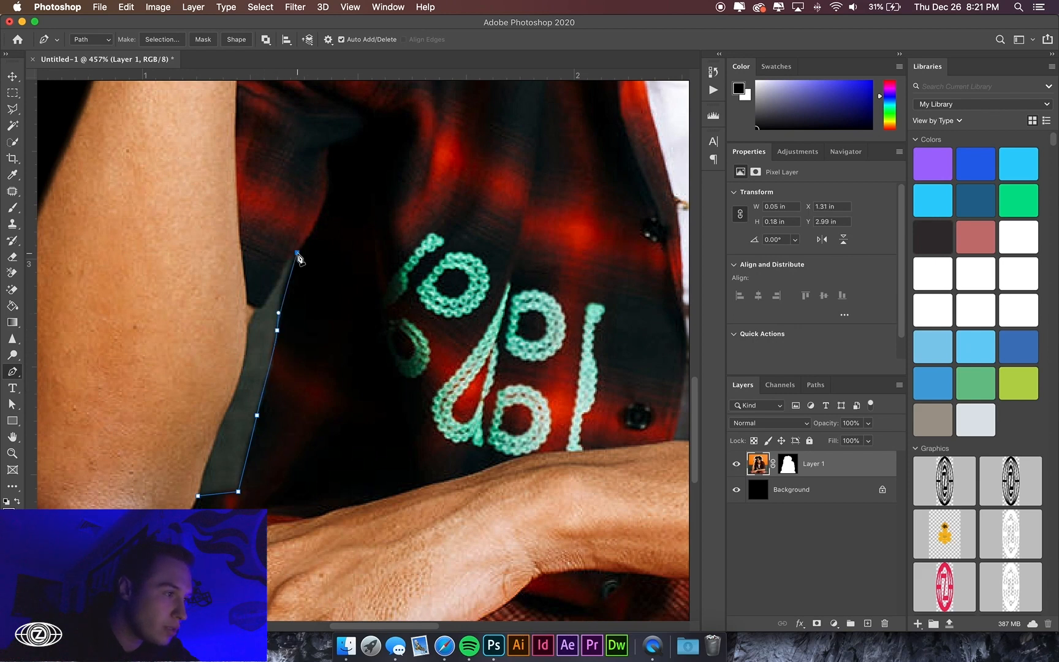
pyautogui.moveTo(274, 286); pyautogui.dragTo(269, 299)
pyautogui.moveTo(261, 308); pyautogui.dragTo(256, 308)
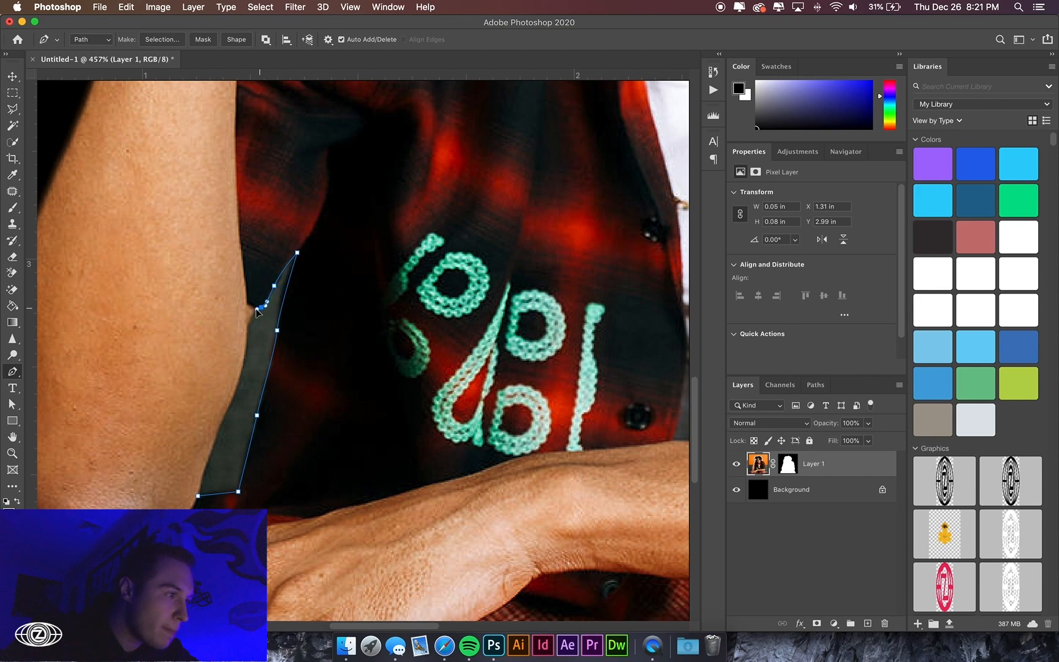
pyautogui.click(256, 310)
pyautogui.click(245, 327)
pyautogui.moveTo(233, 393); pyautogui.dragTo(215, 424)
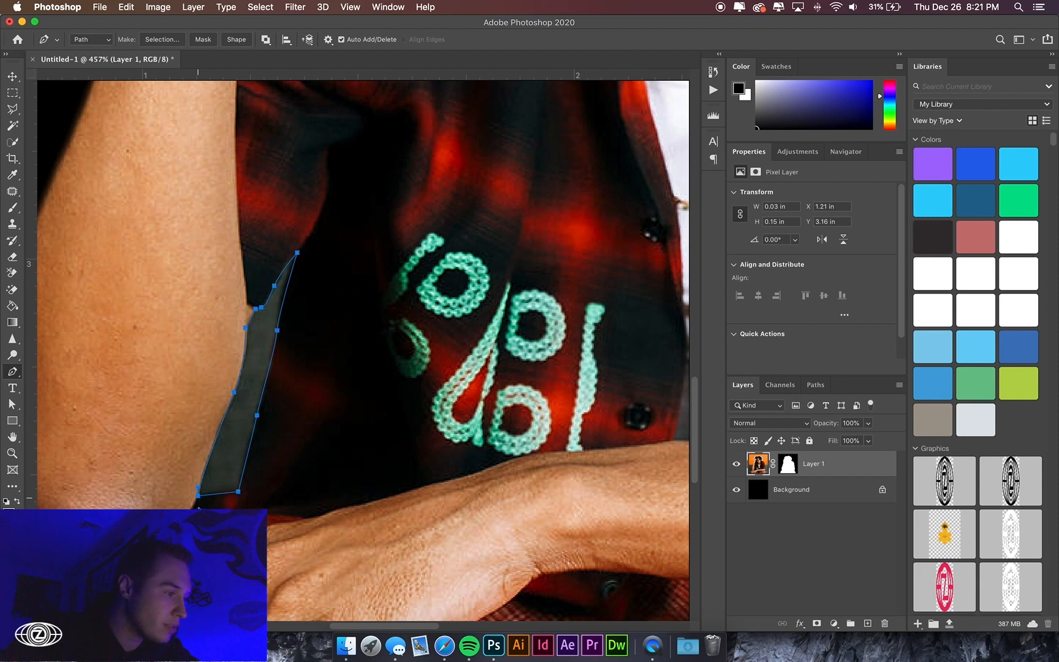
# Convert the path into a new anti-aliased selection with a feather radius of 0 pixels
pyautogui.rightClick(300, 454)
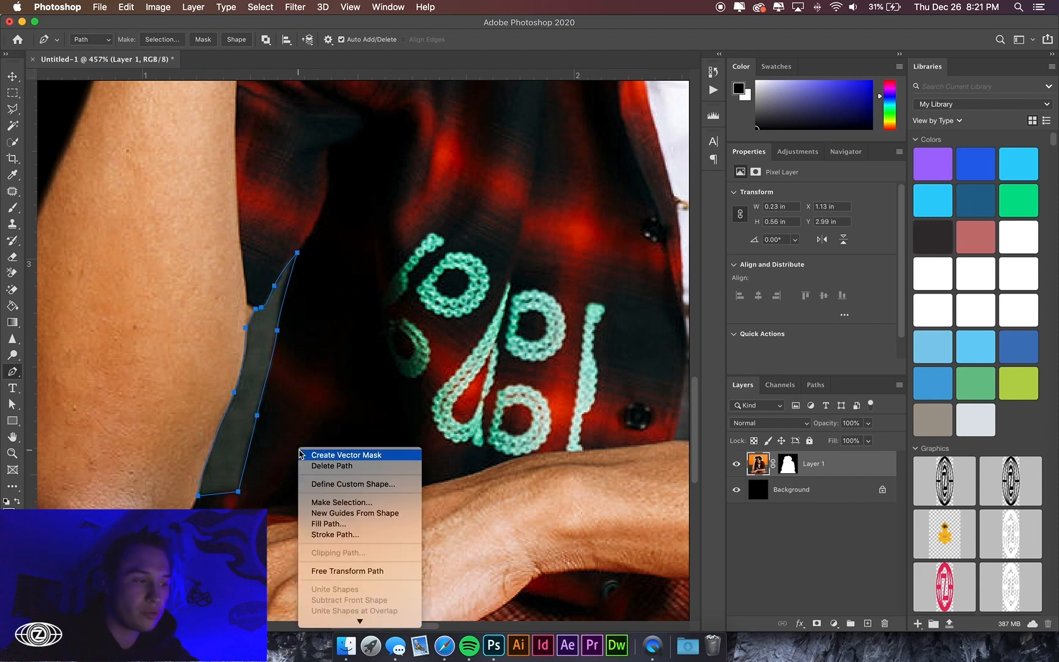
pyautogui.click(336, 502)
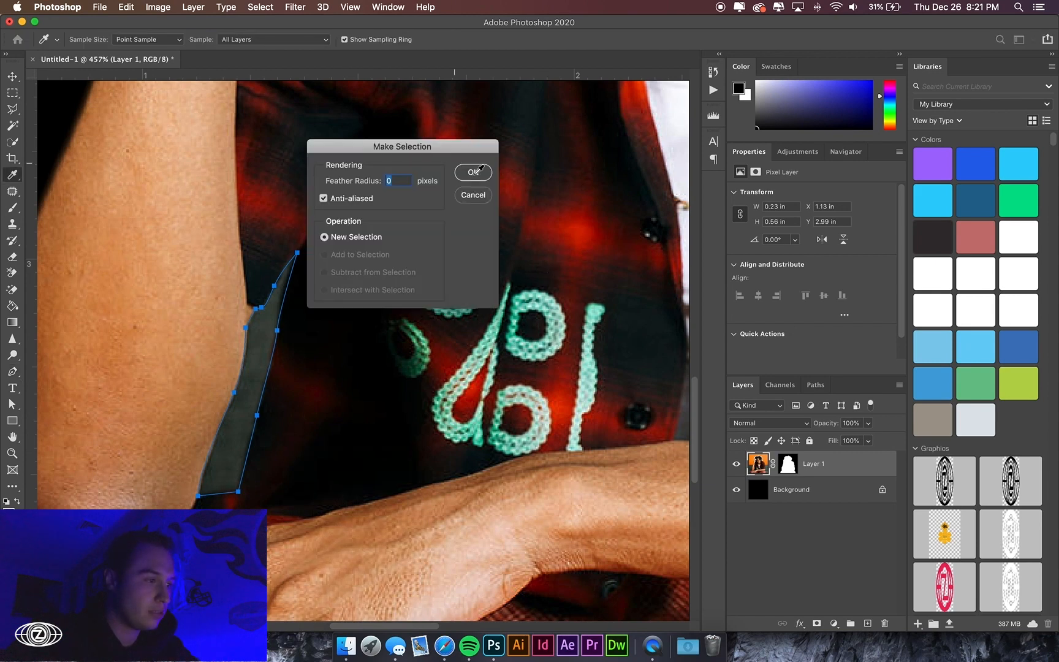
pyautogui.click(473, 174)
# Paint the selected gap between forearm and shirt black on Layer 1's mask and clear the selection
pyautogui.click(787, 464)
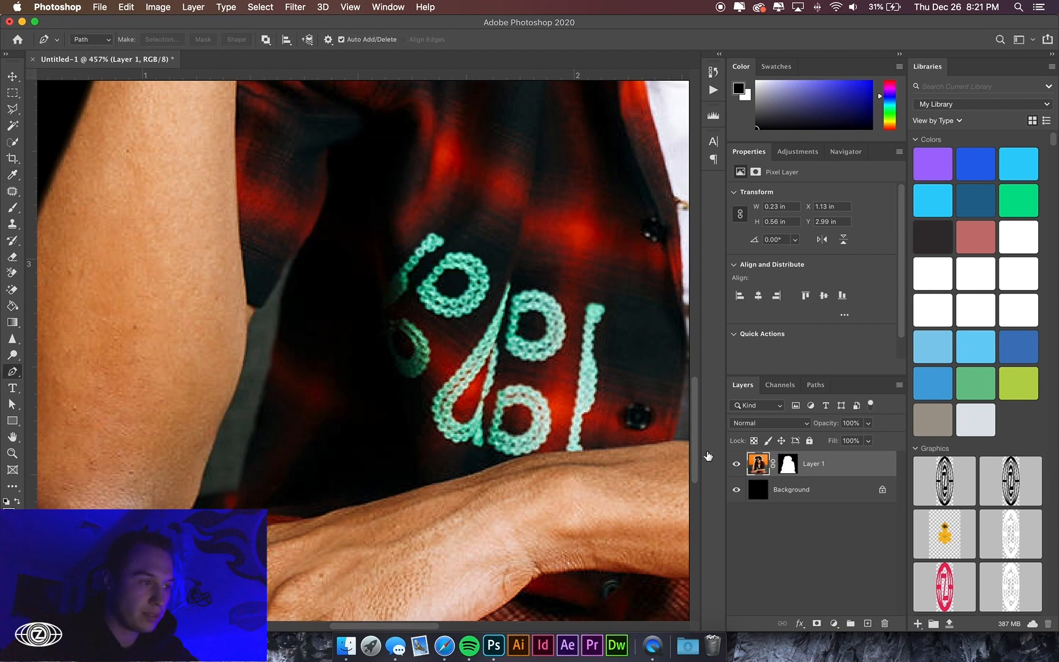
pyautogui.click(12, 207)
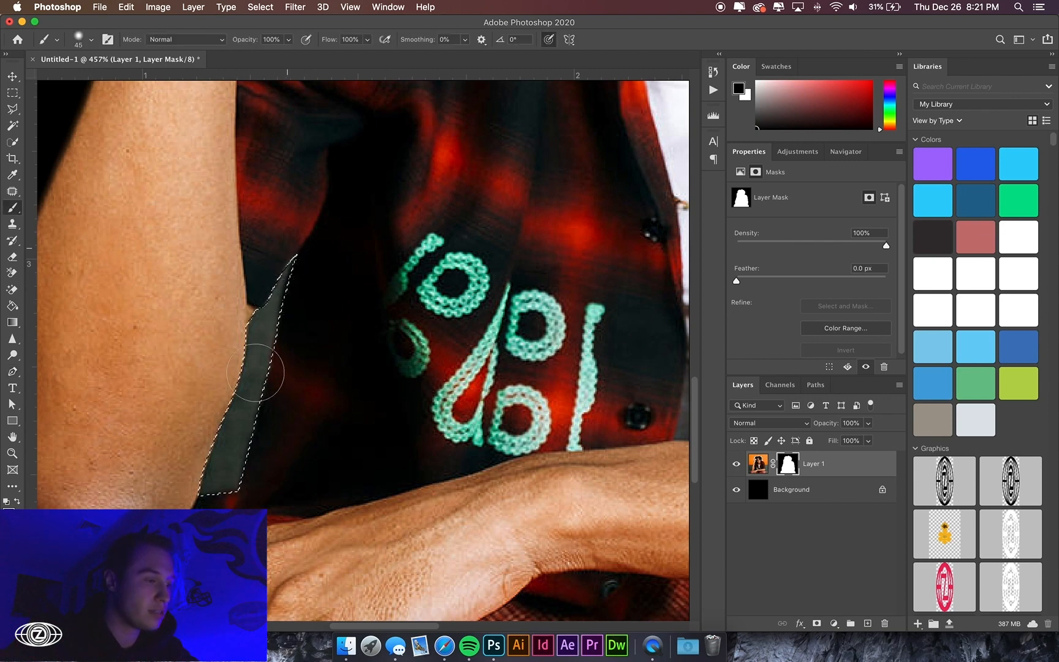
pyautogui.moveTo(221, 495); pyautogui.dragTo(211, 487)
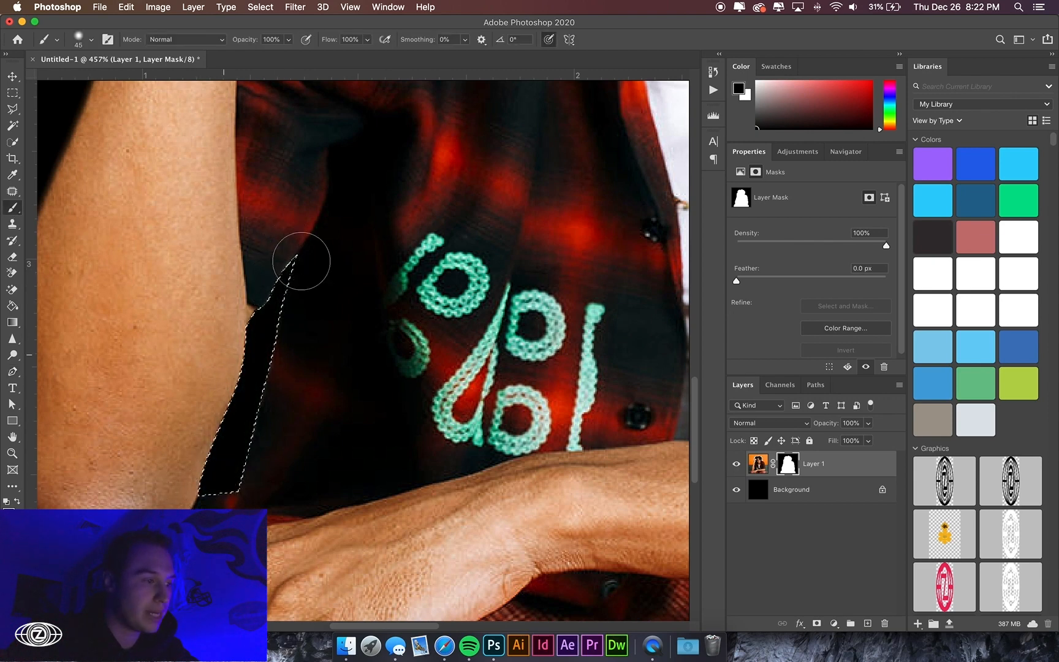
pyautogui.press('super+d')
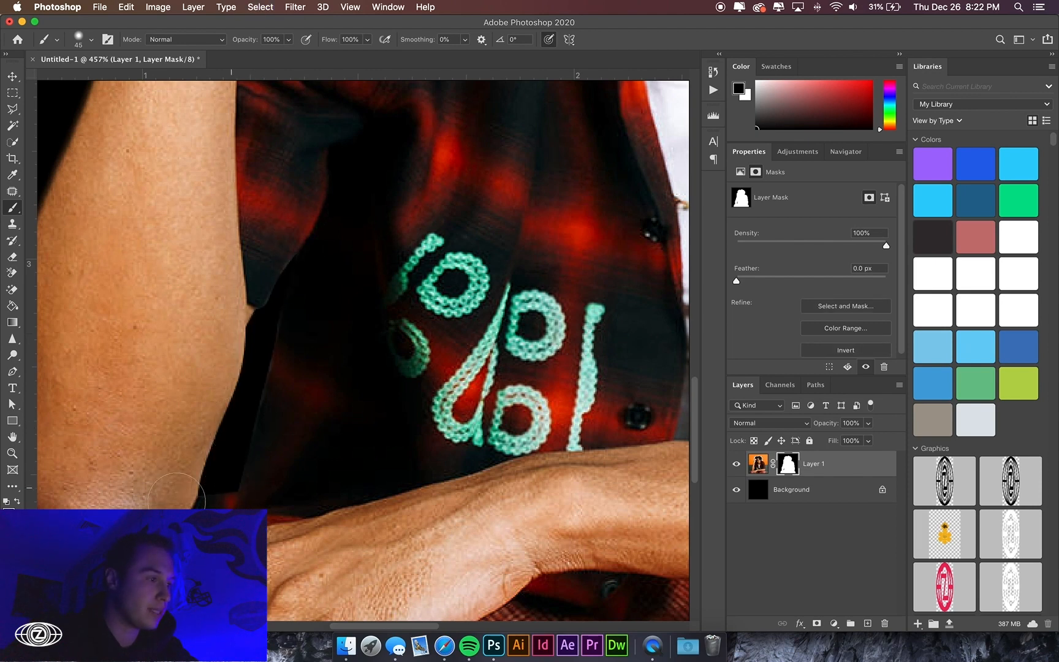
# Try to erase the orange patch between the raised hand and the hair on Layer 1's image with the Background Eraser at size 15
pyautogui.scroll(-3, 362, 288)
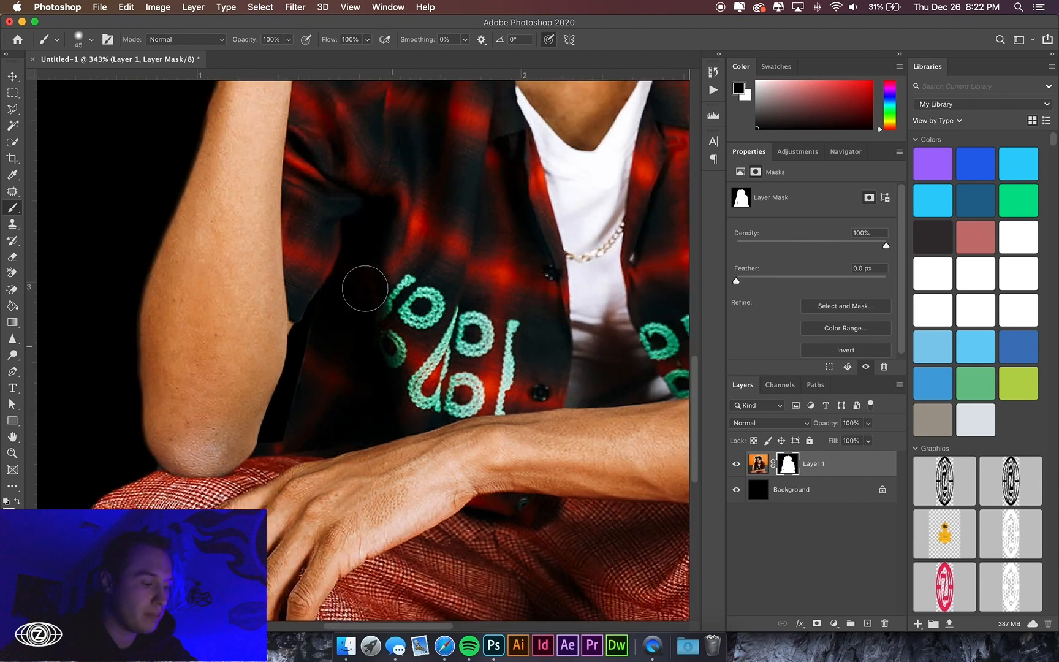
pyautogui.scroll(-4, 365, 288)
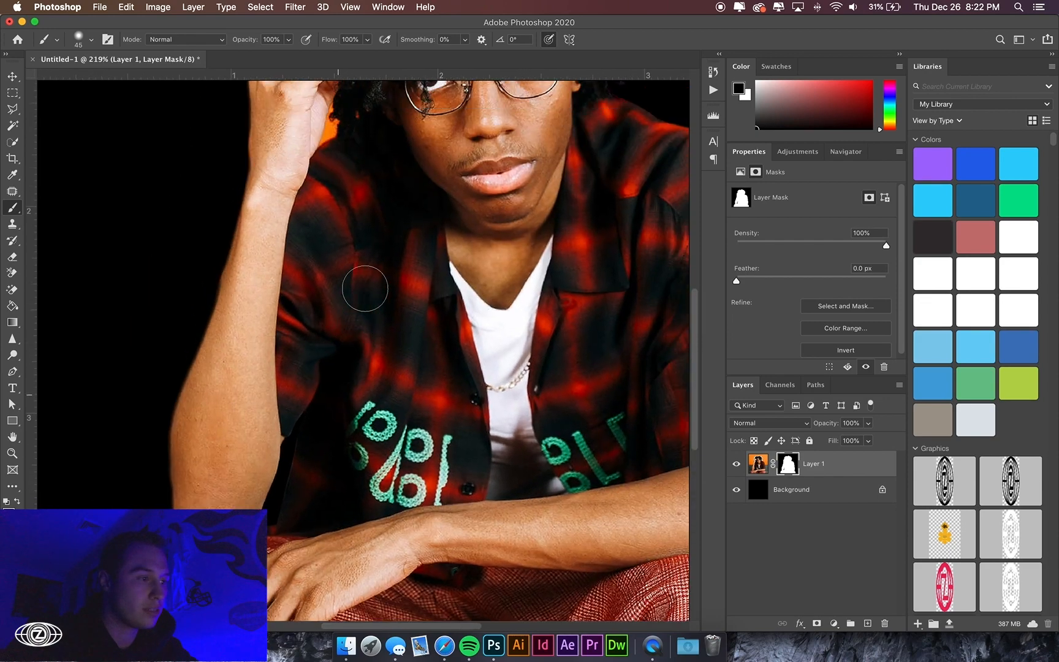
pyautogui.scroll(5, 365, 288)
pyautogui.scroll(4, 365, 288)
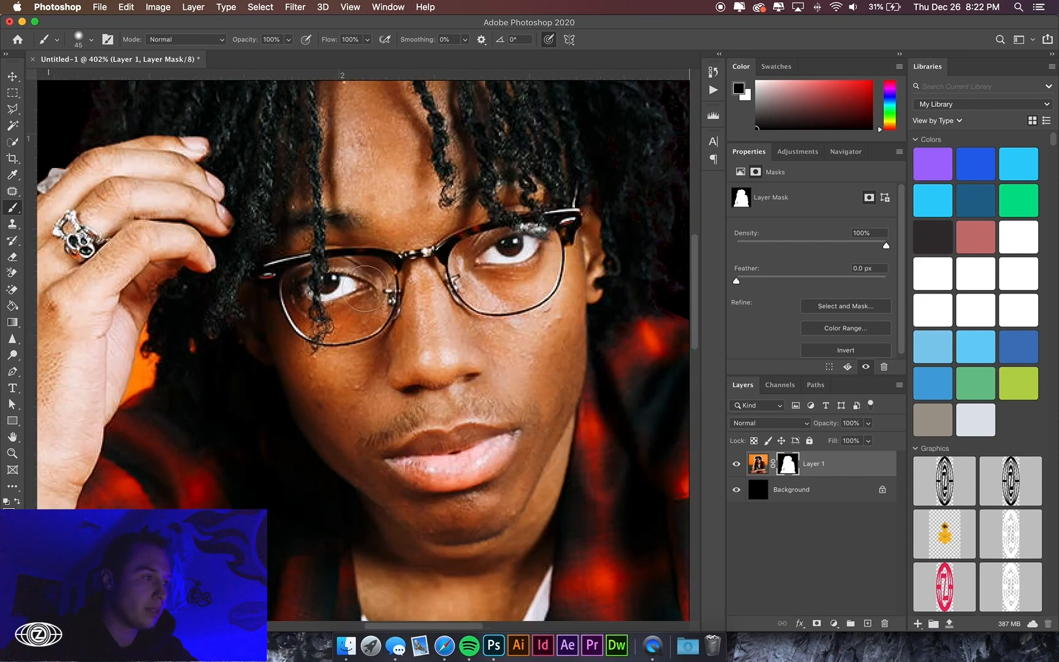
pyautogui.scroll(6, 364, 288)
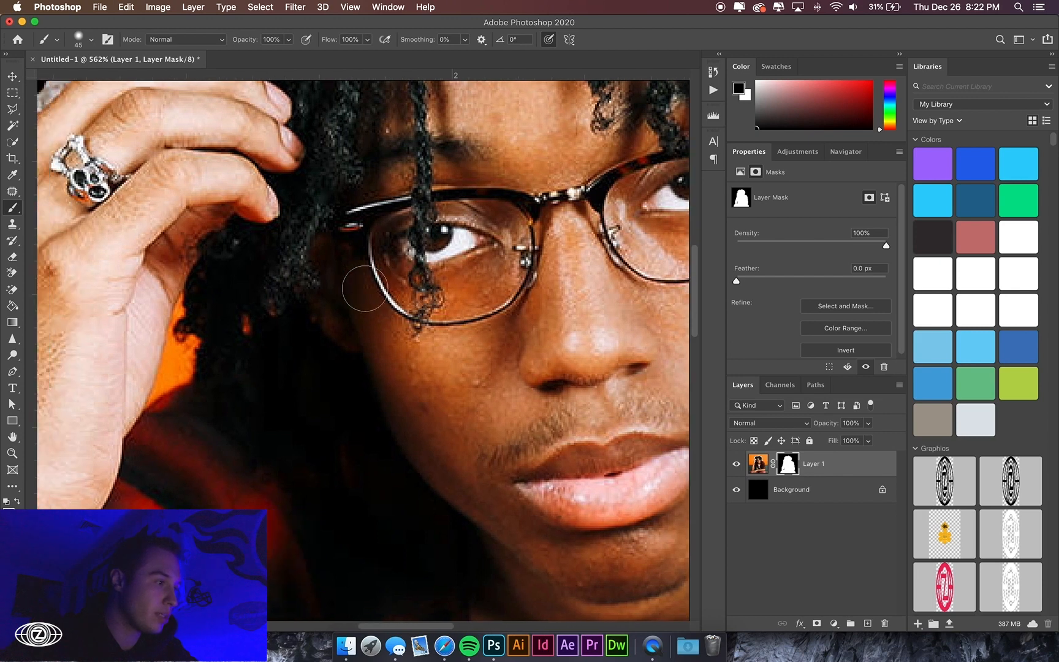
pyautogui.scroll(3, 364, 288)
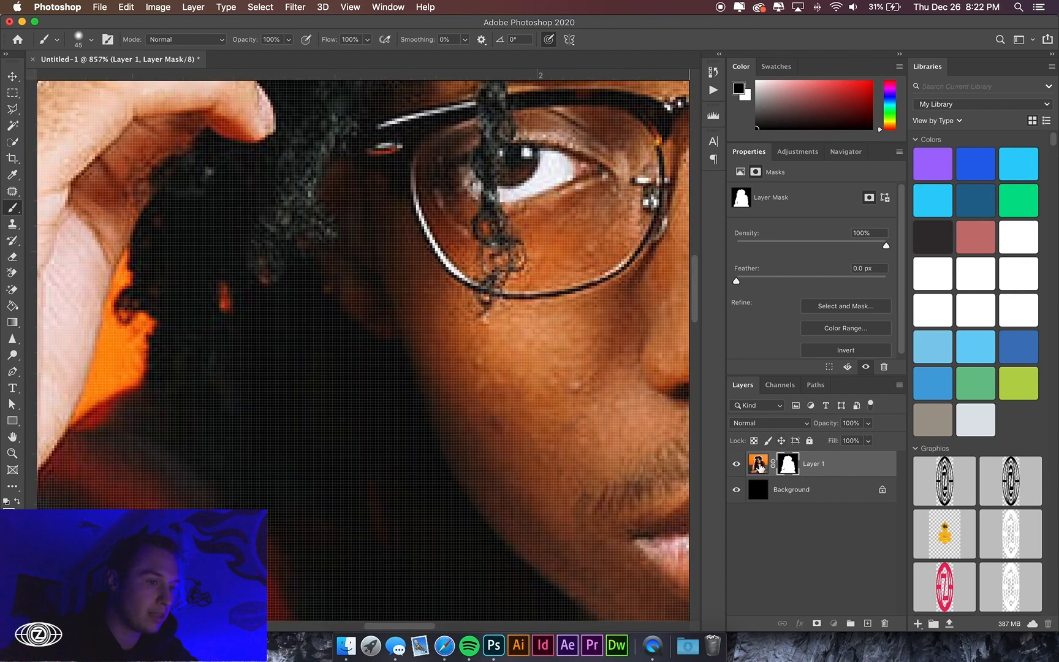
pyautogui.click(758, 465)
pyautogui.hscroll(-3, 203, 390)
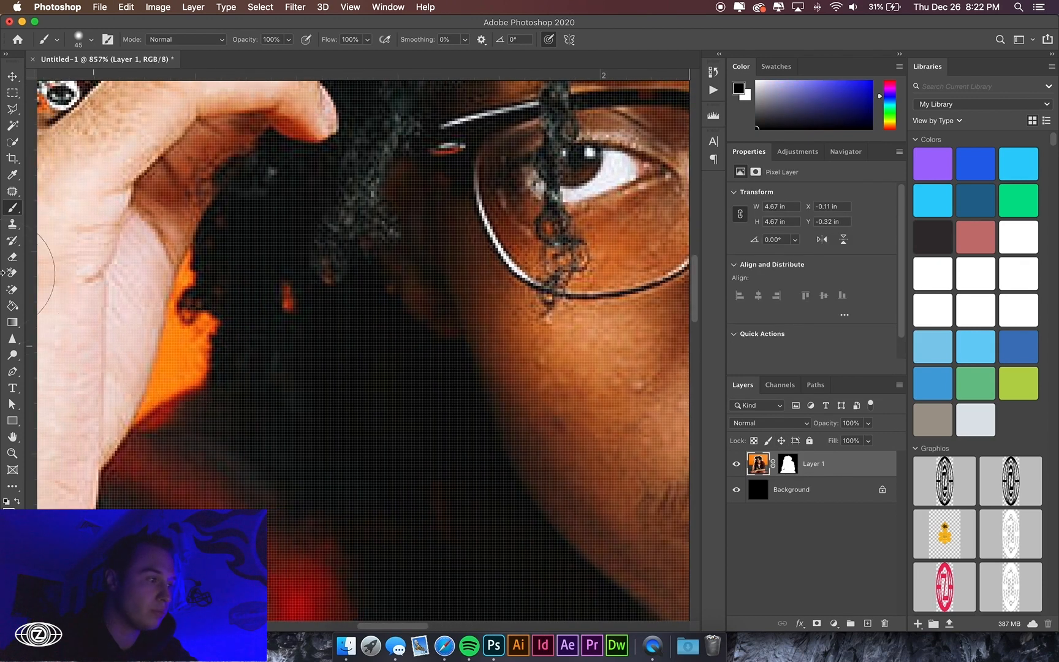
pyautogui.click(12, 273)
pyautogui.moveTo(182, 346)
pyautogui.mouseDown()
pyautogui.moveTo(204, 277)
pyautogui.moveTo(187, 288)
pyautogui.moveTo(190, 267)
pyautogui.moveTo(202, 260)
pyautogui.moveTo(191, 366)
pyautogui.moveTo(216, 319)
pyautogui.mouseUp()
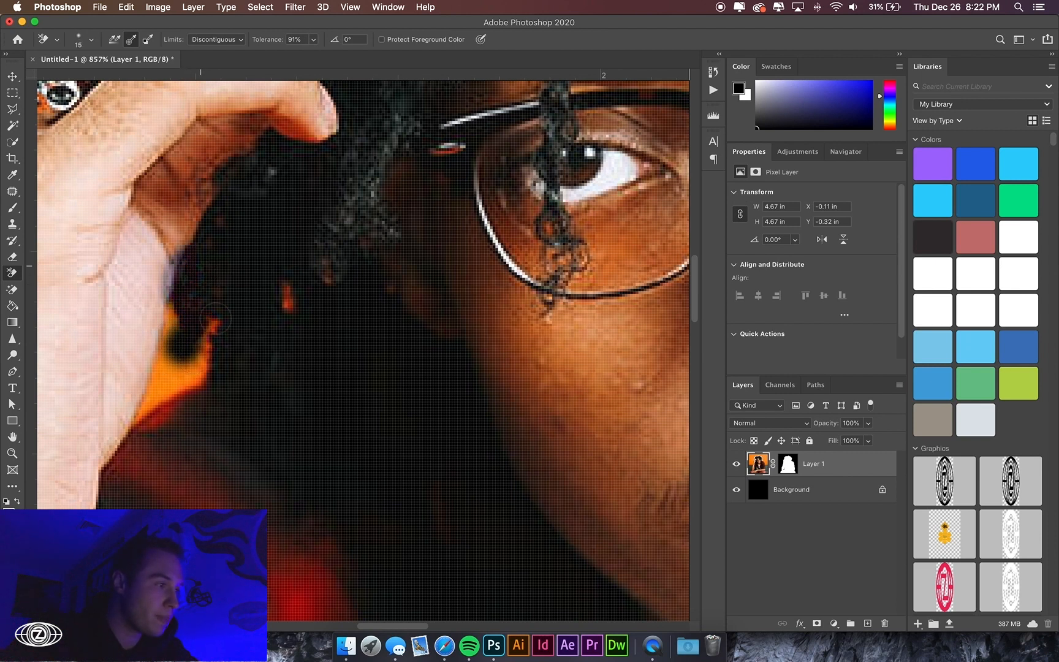
pyautogui.moveTo(205, 362)
pyautogui.mouseDown()
pyautogui.moveTo(186, 372)
pyautogui.moveTo(191, 384)
pyautogui.moveTo(214, 323)
pyautogui.mouseUp()
pyautogui.press('super+z')
pyautogui.press('super+z')
pyautogui.press('super+z')
# Erase the small orange spot inside the hair and the orange fringe along the curls beside the hand, reducing the Background Eraser to size 8
pyautogui.moveTo(283, 296); pyautogui.dragTo(292, 294)
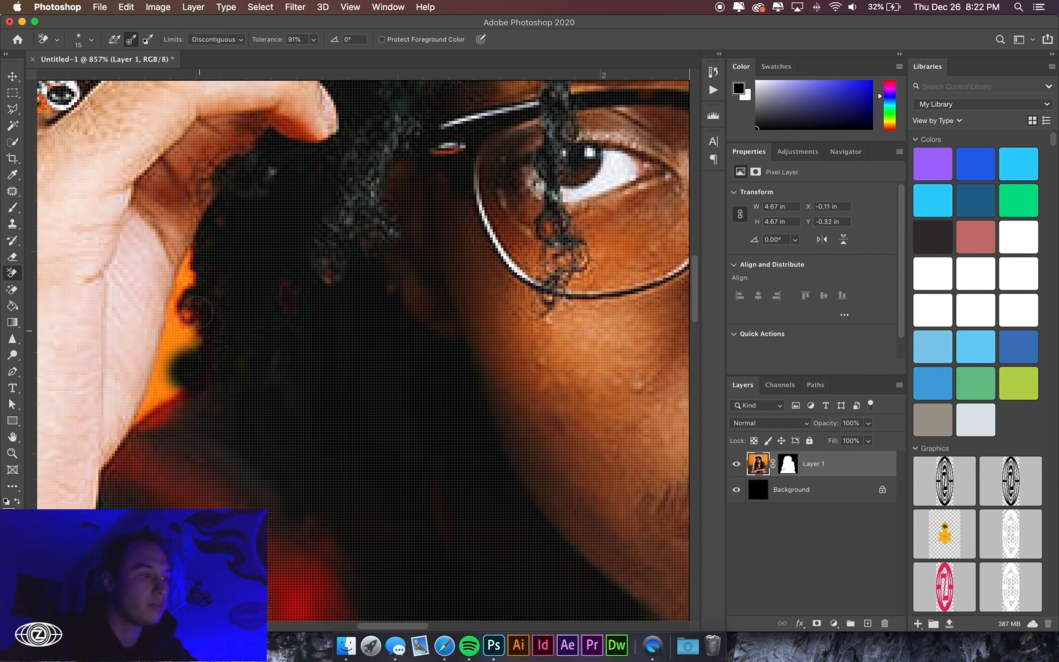
pyautogui.moveTo(198, 281); pyautogui.dragTo(194, 337)
pyautogui.press('[')
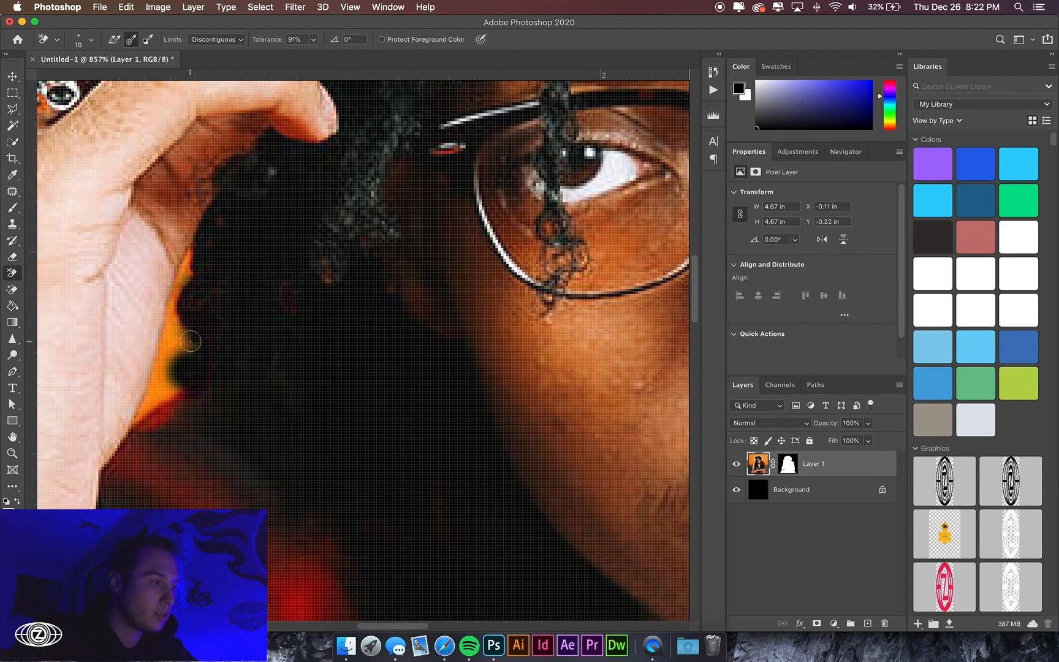
pyautogui.press('[')
pyautogui.moveTo(193, 335); pyautogui.dragTo(196, 274)
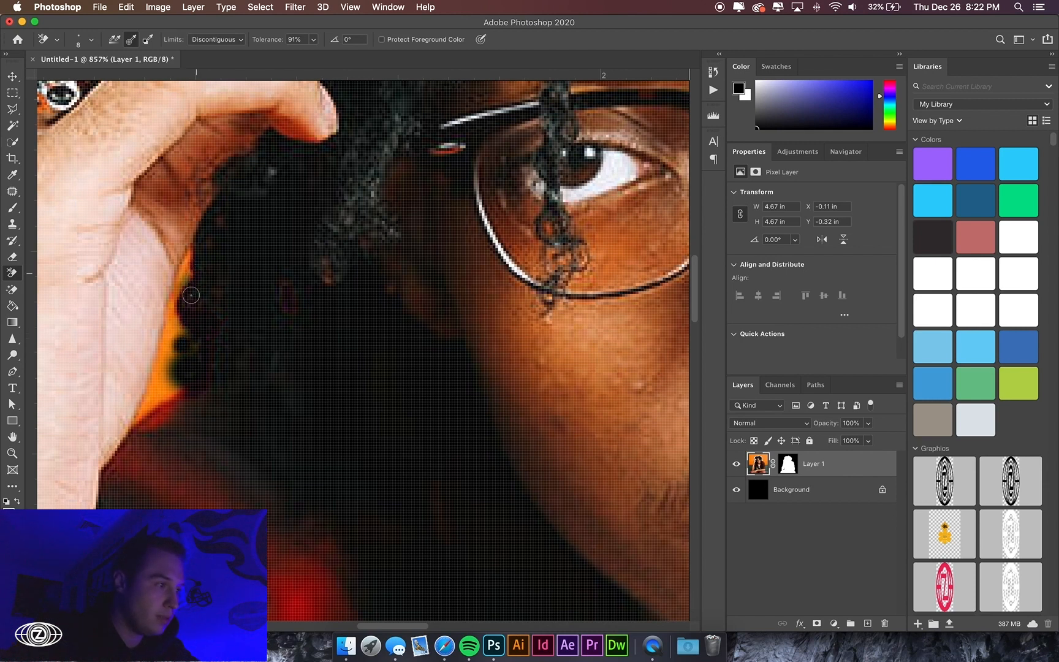
pyautogui.click(194, 345)
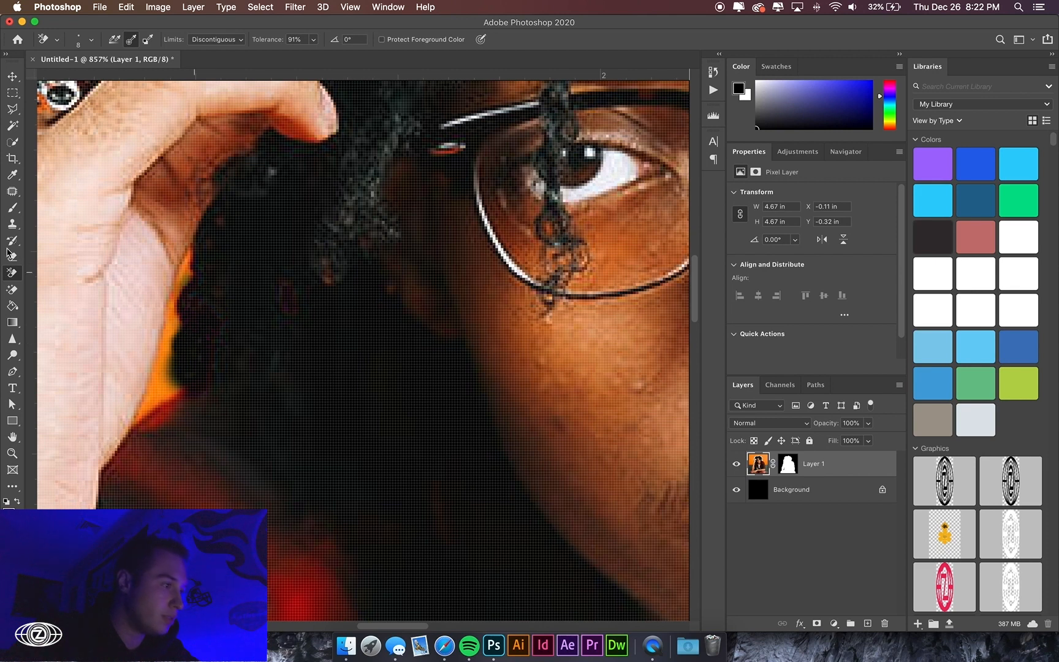
# Outline the leftover orange patch between the raised hand and the curls with a closed Pen path
pyautogui.click(13, 208)
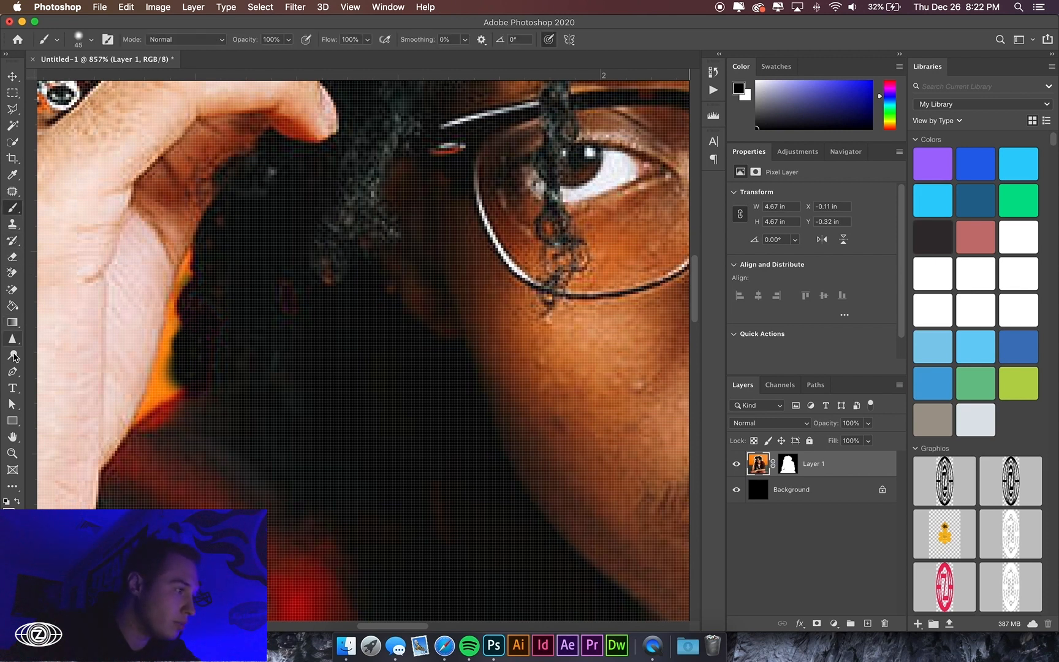
pyautogui.click(13, 372)
pyautogui.click(193, 244)
pyautogui.moveTo(163, 322); pyautogui.dragTo(159, 333)
pyautogui.moveTo(147, 384); pyautogui.dragTo(140, 405)
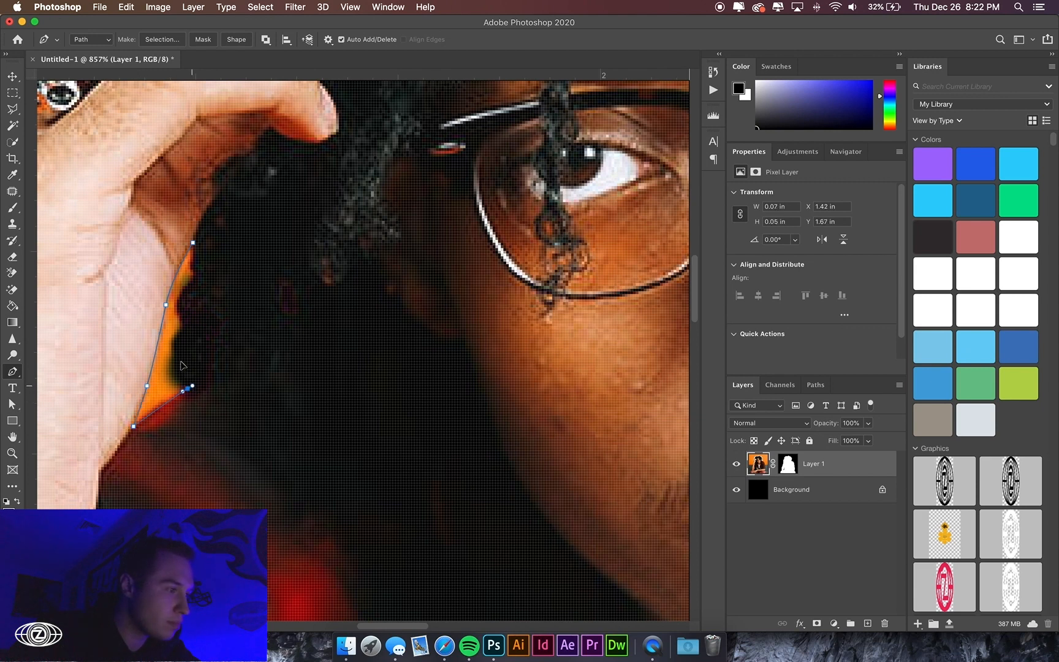
pyautogui.click(182, 362)
pyautogui.click(179, 306)
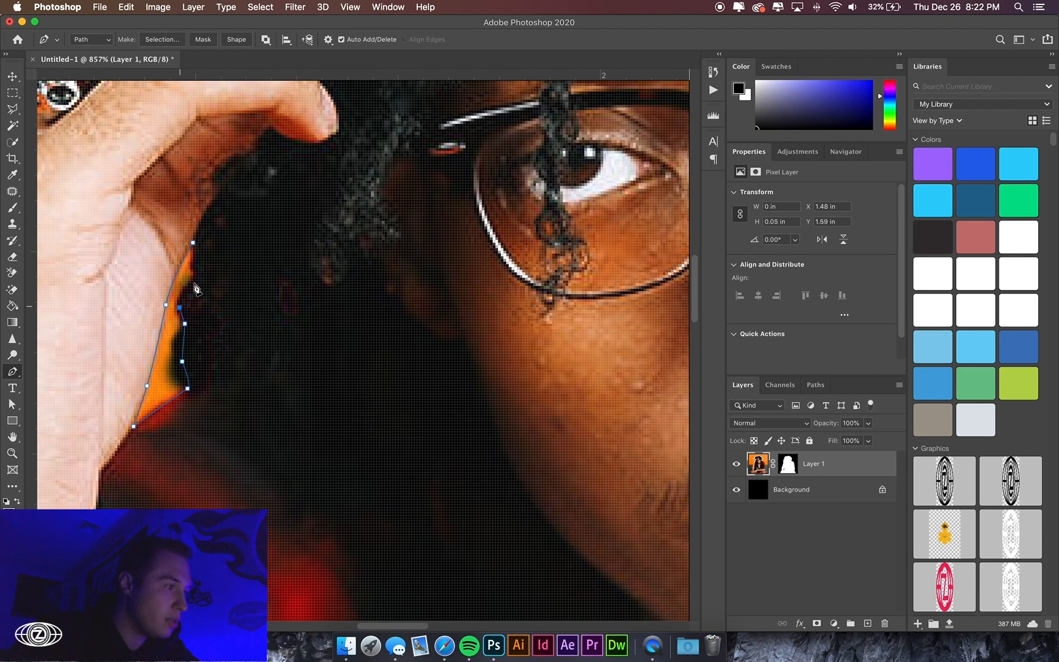
pyautogui.click(195, 267)
pyautogui.click(194, 245)
# Turn the path around the orange patch into a new anti-aliased selection with a feather radius of 0 pixels
pyautogui.rightClick(306, 376)
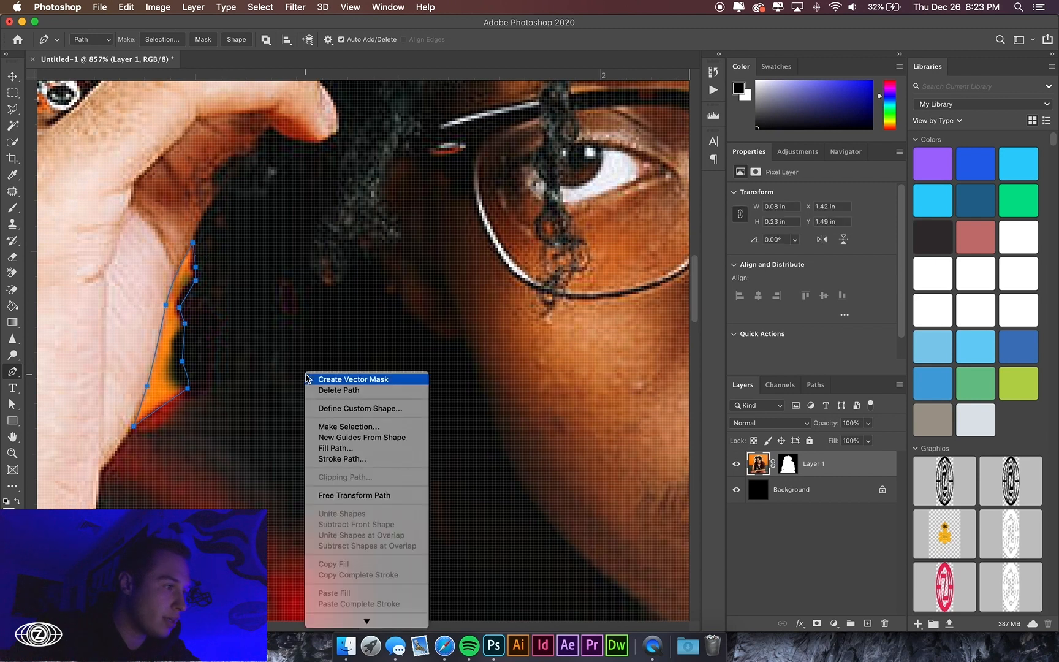
pyautogui.click(341, 427)
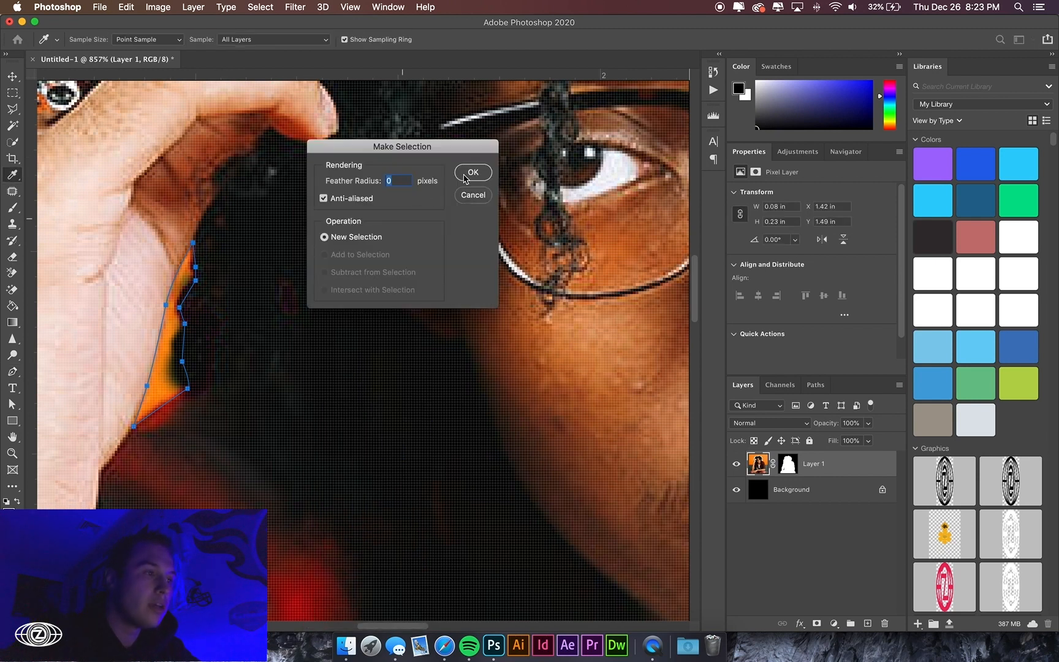
pyautogui.click(472, 174)
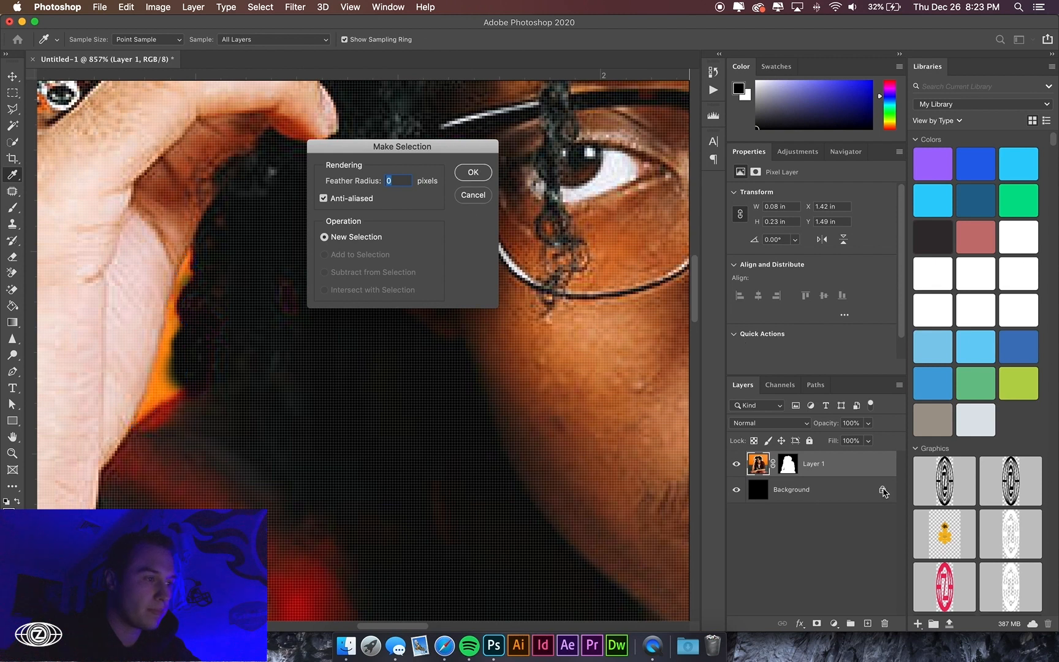
# Paint the selected patch beside the hand black on Layer 1's mask and clear the selection
pyautogui.click(789, 465)
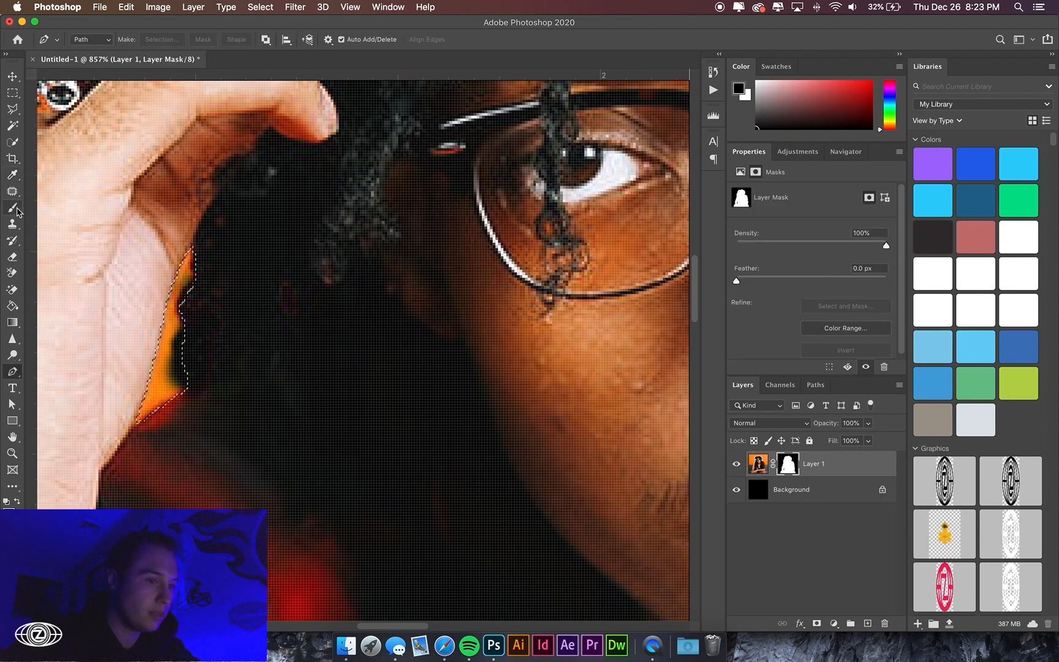
pyautogui.press('b')
pyautogui.moveTo(175, 408); pyautogui.dragTo(181, 251)
pyautogui.press('super+d')
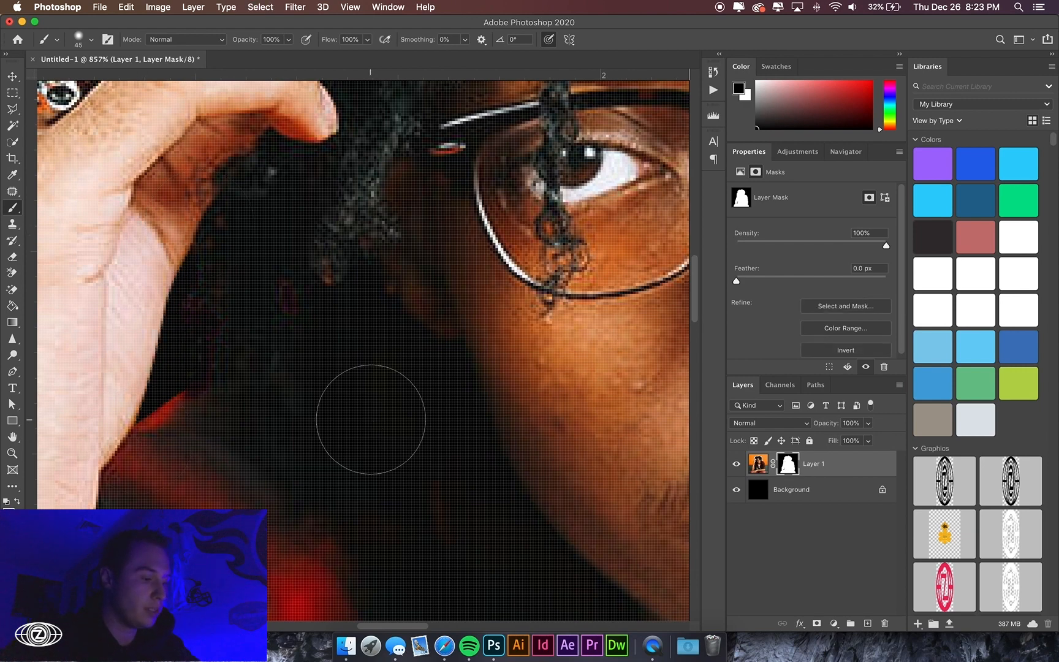
# Hide the Background layer, examine the cutout's hair, hand and shoulder edges against transparency, and show the layer again
pyautogui.scroll(-3, 371, 419)
pyautogui.scroll(-5, 370, 419)
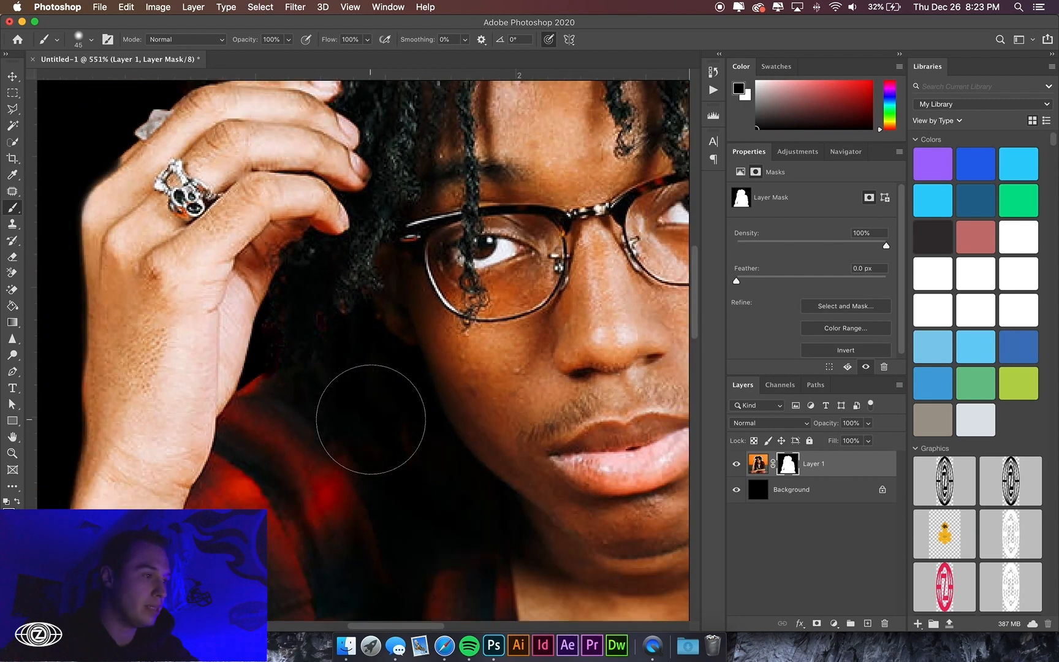
pyautogui.scroll(-3, 369, 420)
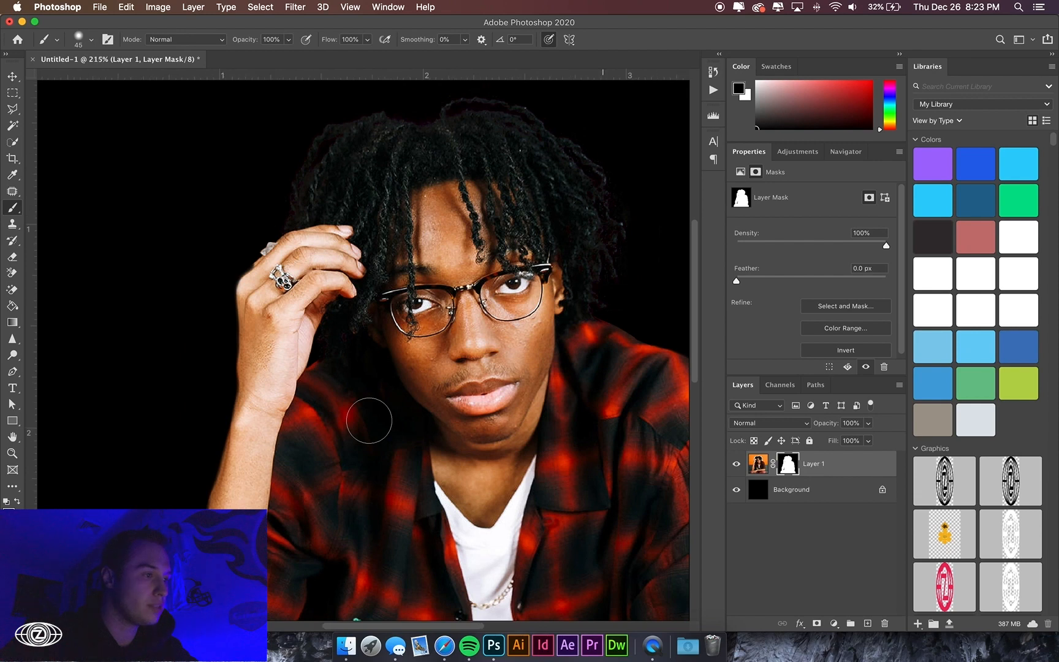
pyautogui.scroll(-4, 369, 421)
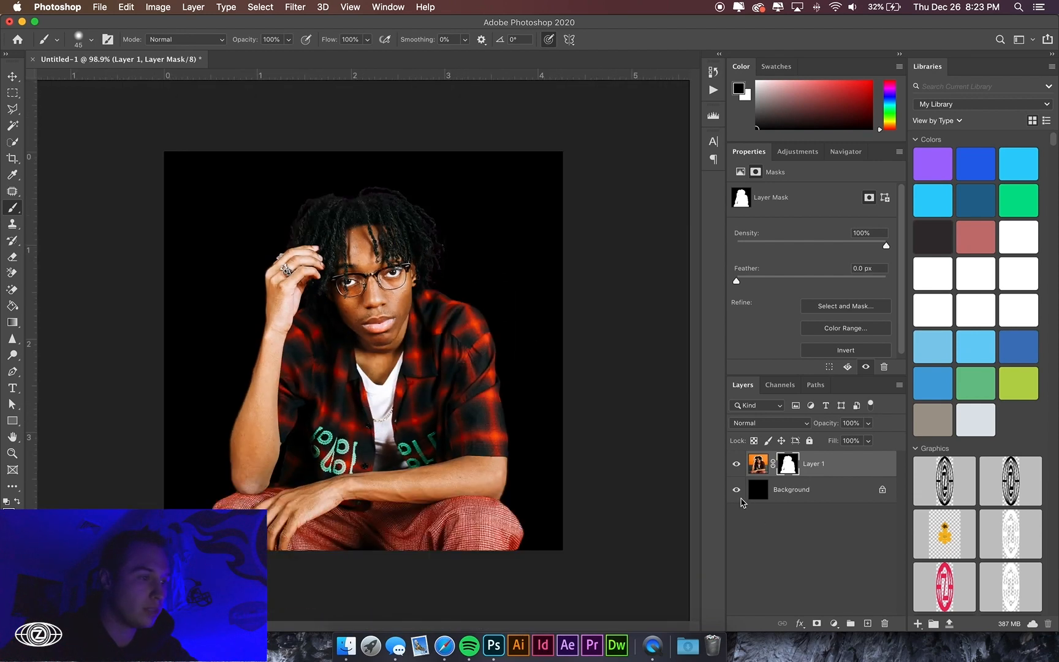
pyautogui.click(736, 490)
pyautogui.scroll(4, 363, 364)
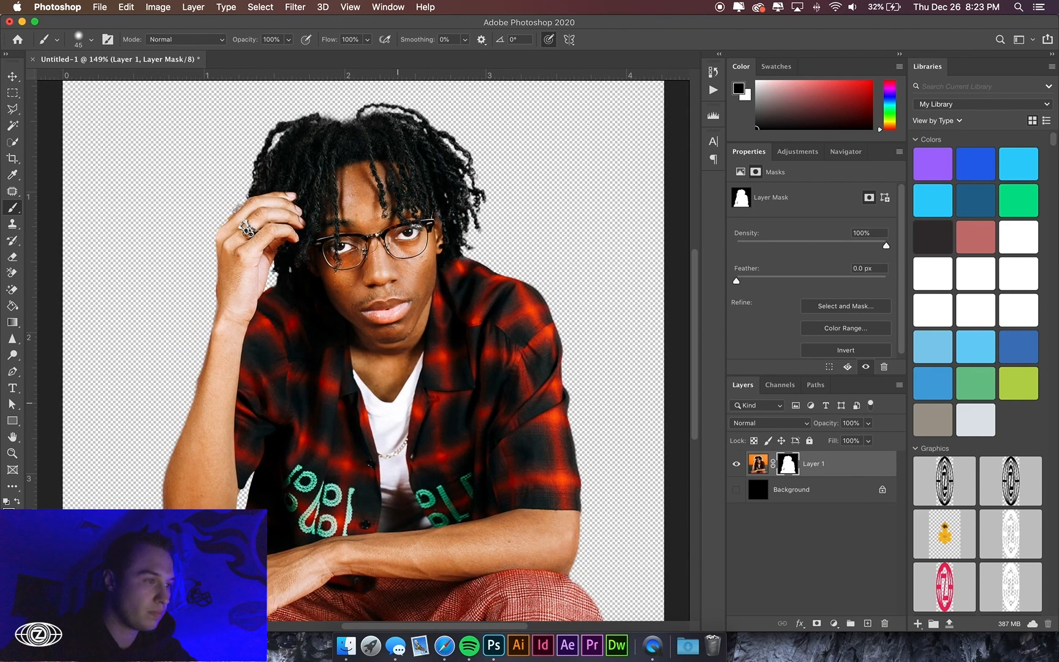
pyautogui.scroll(3, 368, 244)
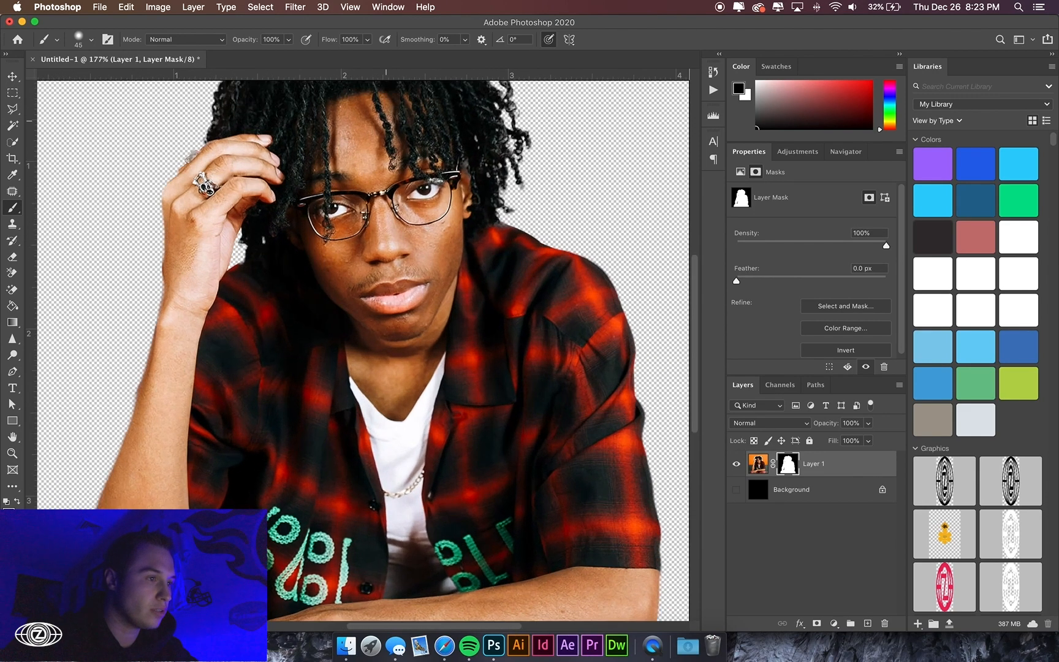
pyautogui.scroll(6, 386, 121)
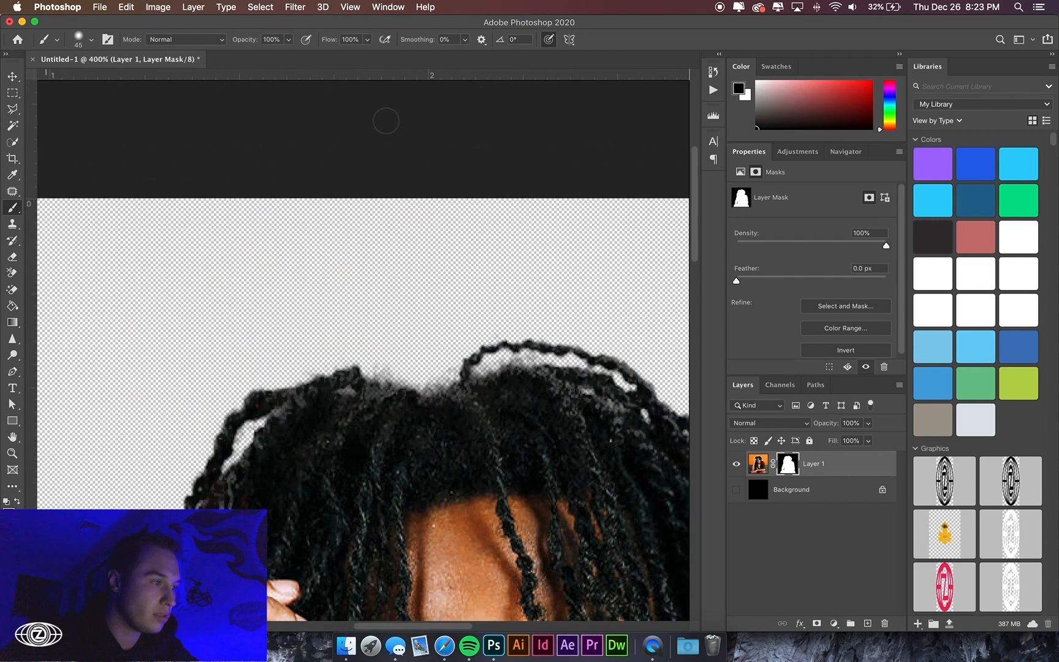
pyautogui.scroll(-4, 493, 393)
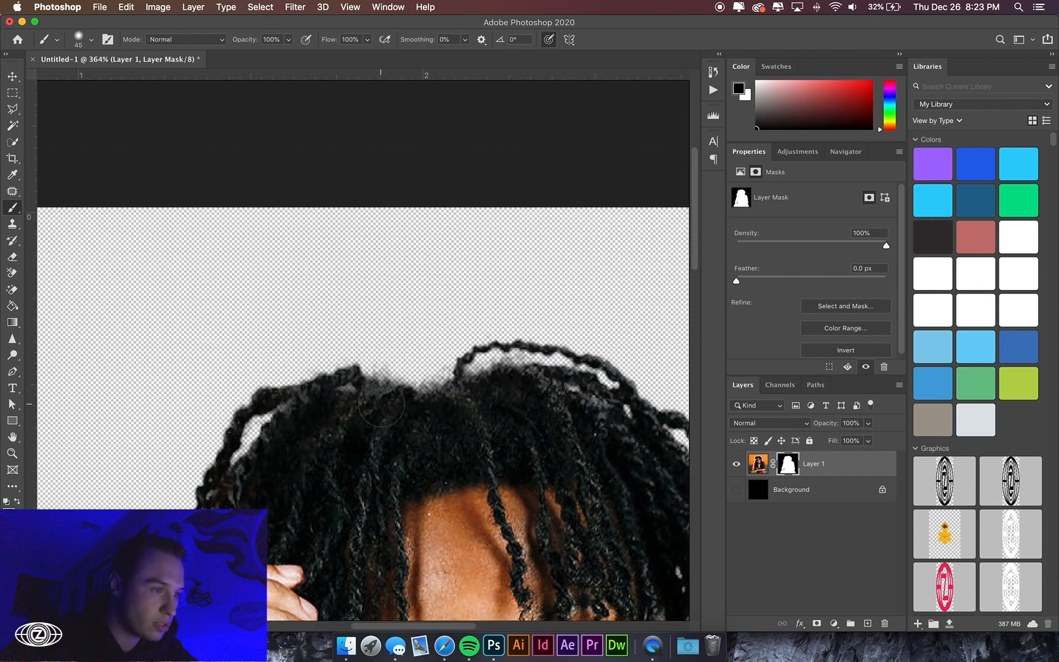
pyautogui.scroll(1, 427, 389)
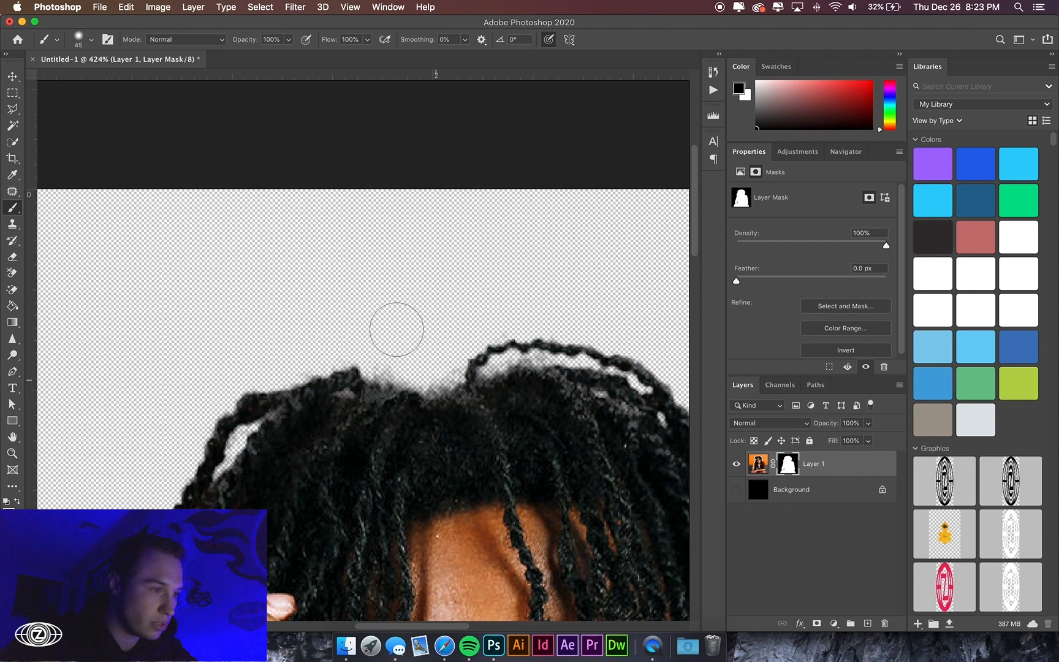
pyautogui.scroll(-3, 355, 410)
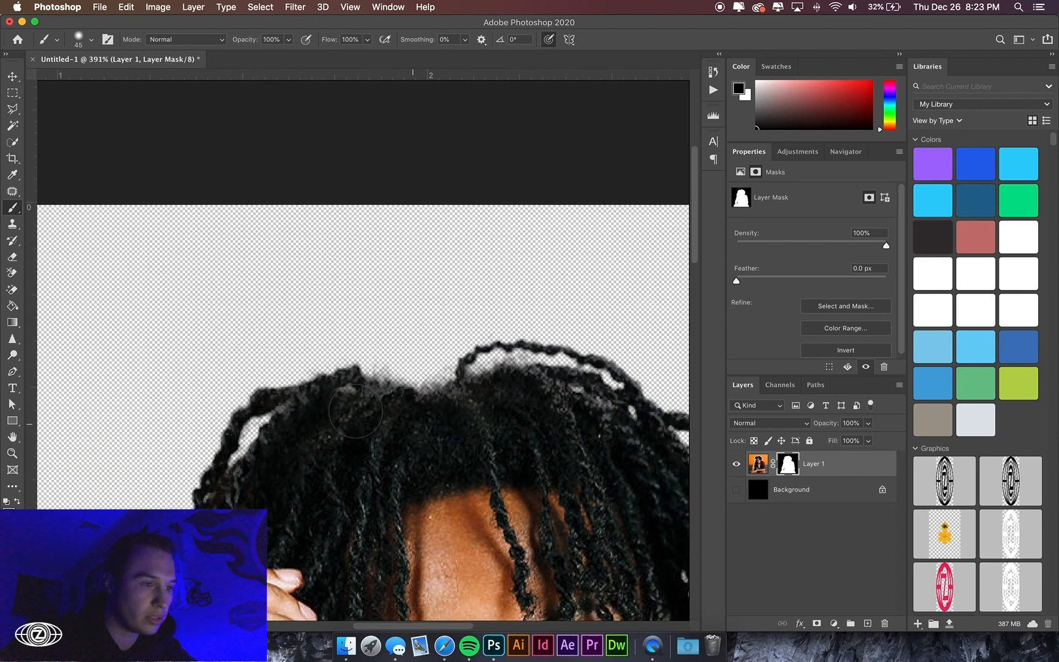
pyautogui.scroll(-4, 355, 411)
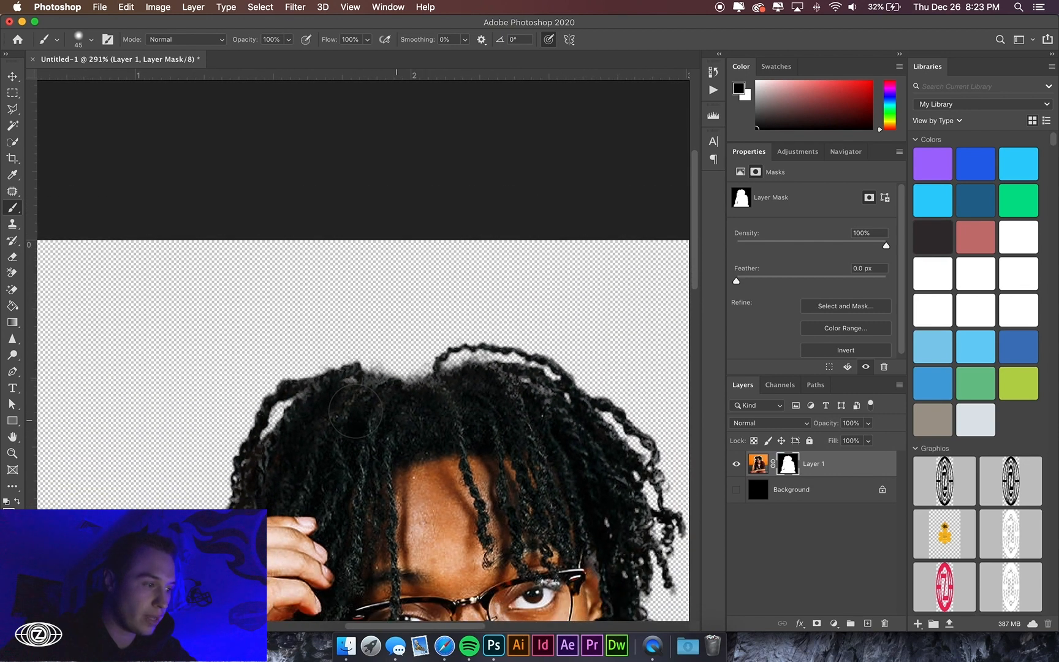
pyautogui.scroll(-1, 355, 410)
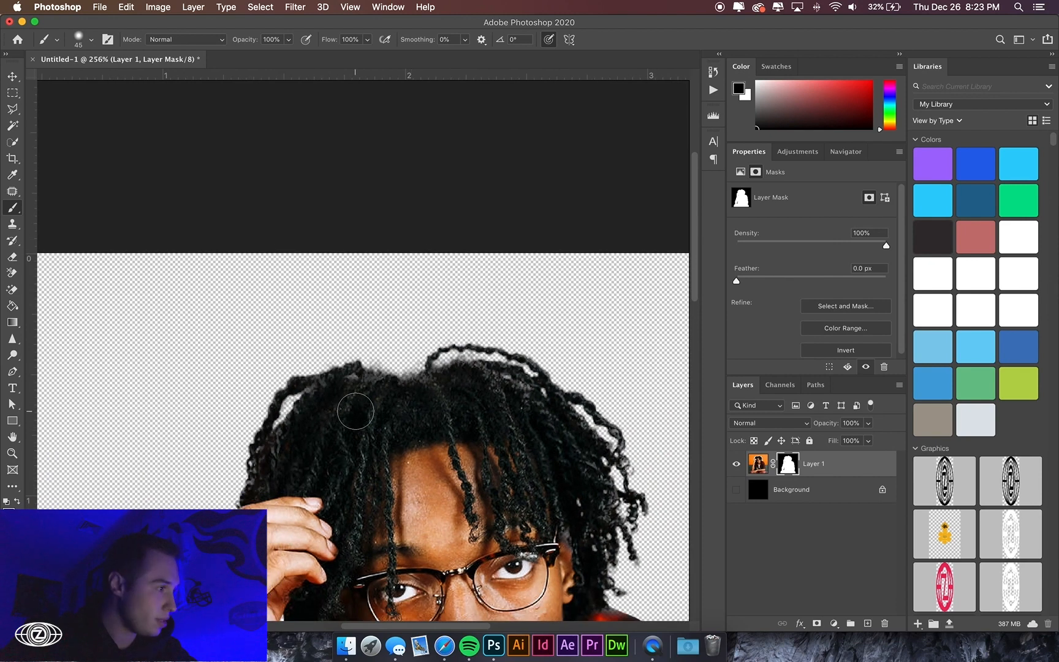
pyautogui.scroll(-3, 355, 411)
pyautogui.scroll(-2, 356, 410)
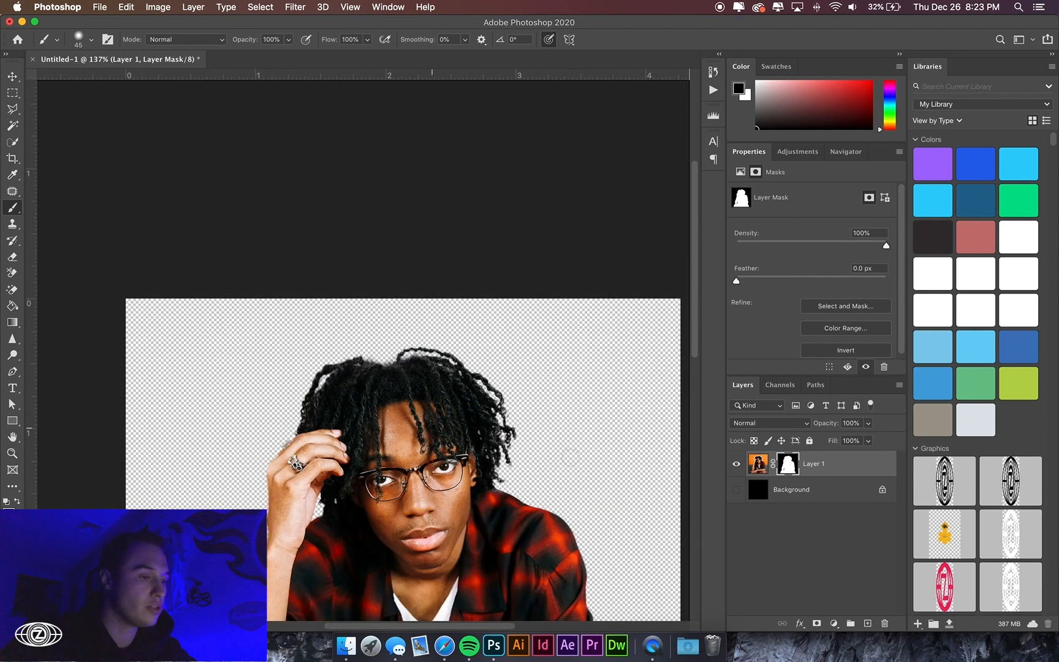
pyautogui.scroll(-8, 570, 456)
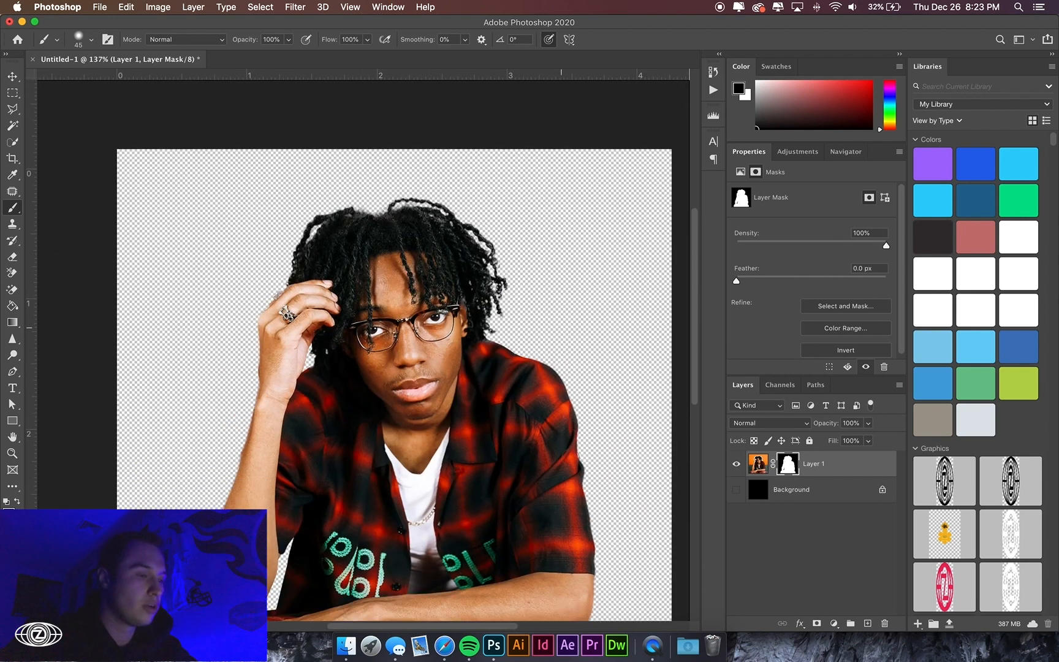
pyautogui.click(12, 76)
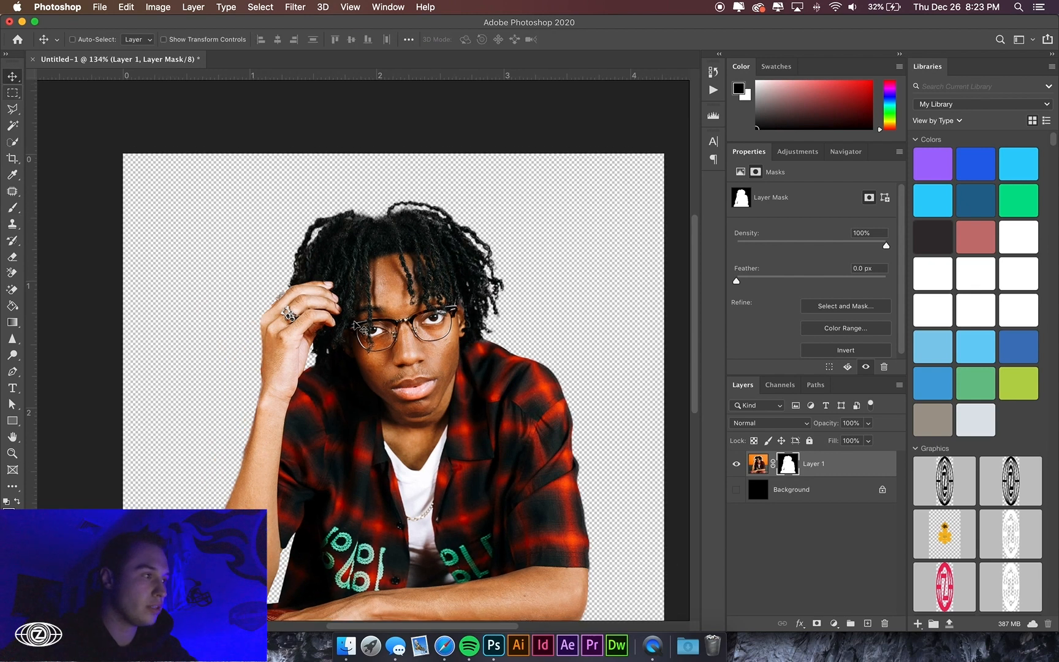
pyautogui.scroll(-1, 359, 326)
pyautogui.click(736, 490)
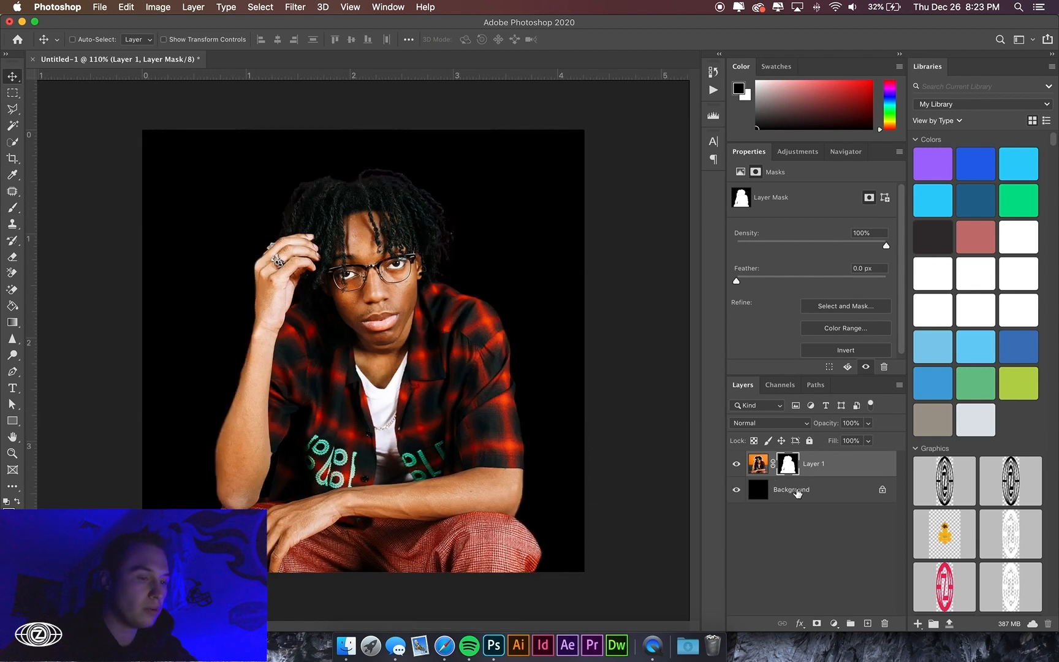
# Add a new empty layer and move it above Layer 1 in the layer stack
pyautogui.click(797, 492)
pyautogui.click(868, 623)
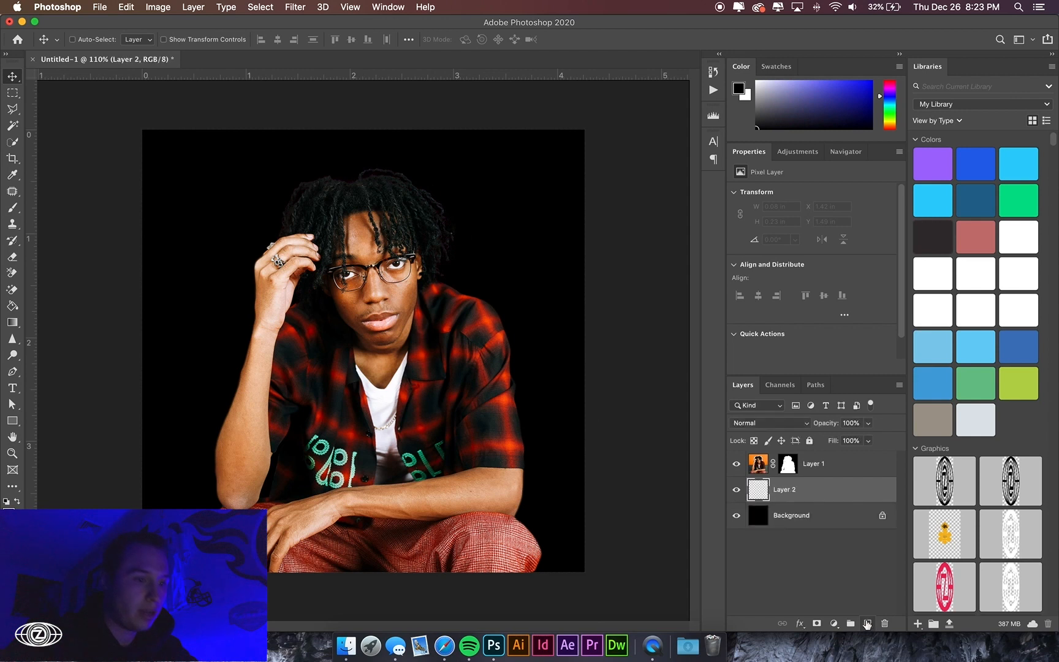
pyautogui.moveTo(780, 510); pyautogui.dragTo(780, 455)
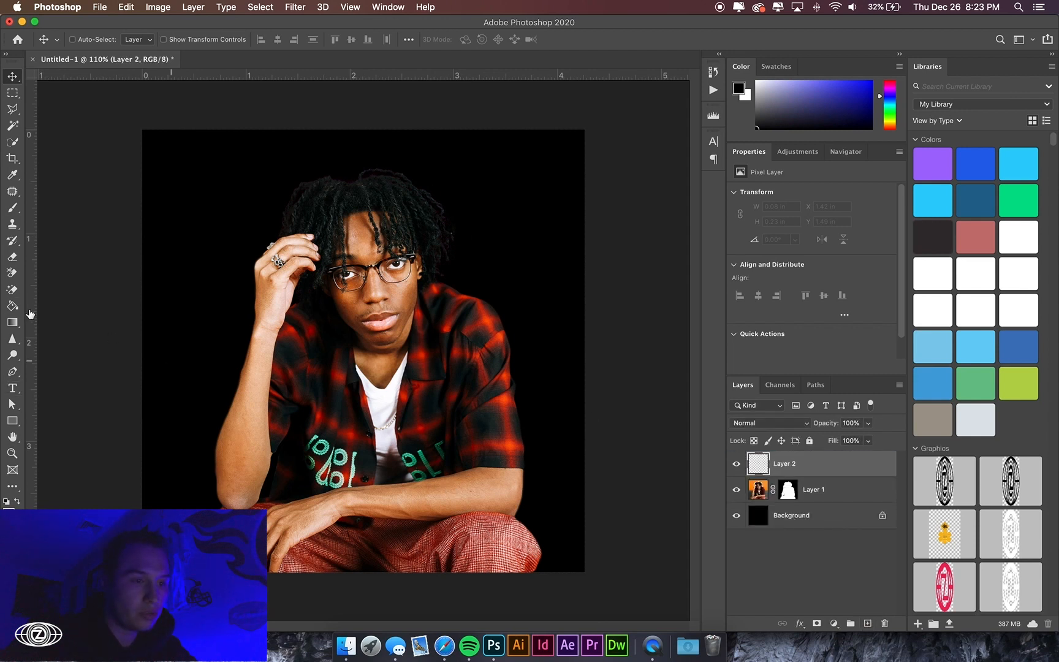
# Set up the Type tool with a font size of 72 pt and white as the text color
pyautogui.press('t')
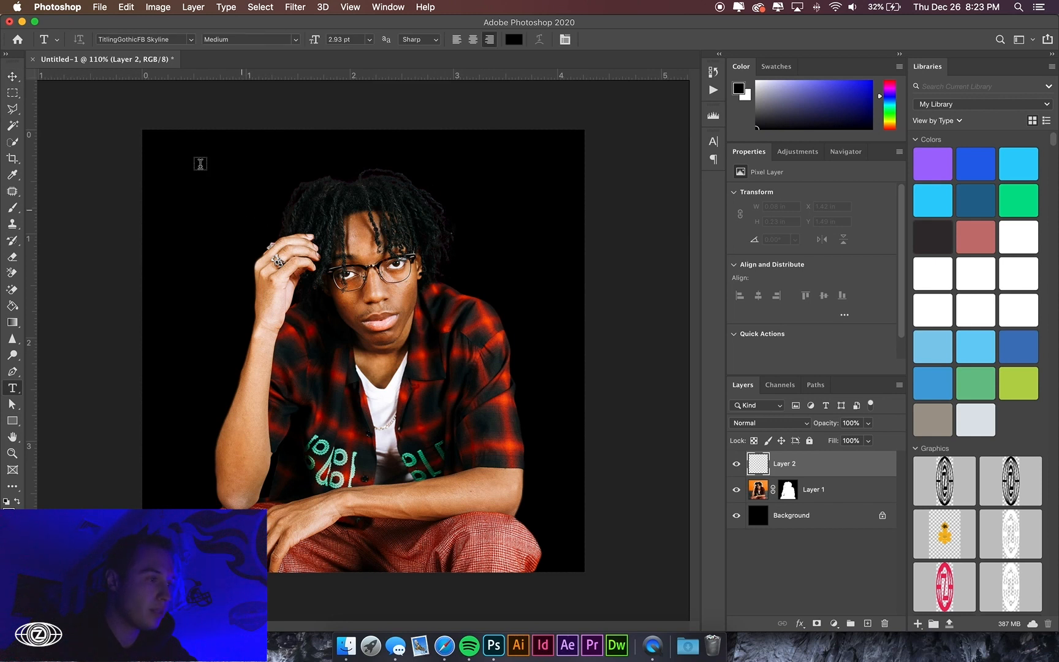
pyautogui.click(370, 39)
pyautogui.click(370, 39)
pyautogui.click(370, 39)
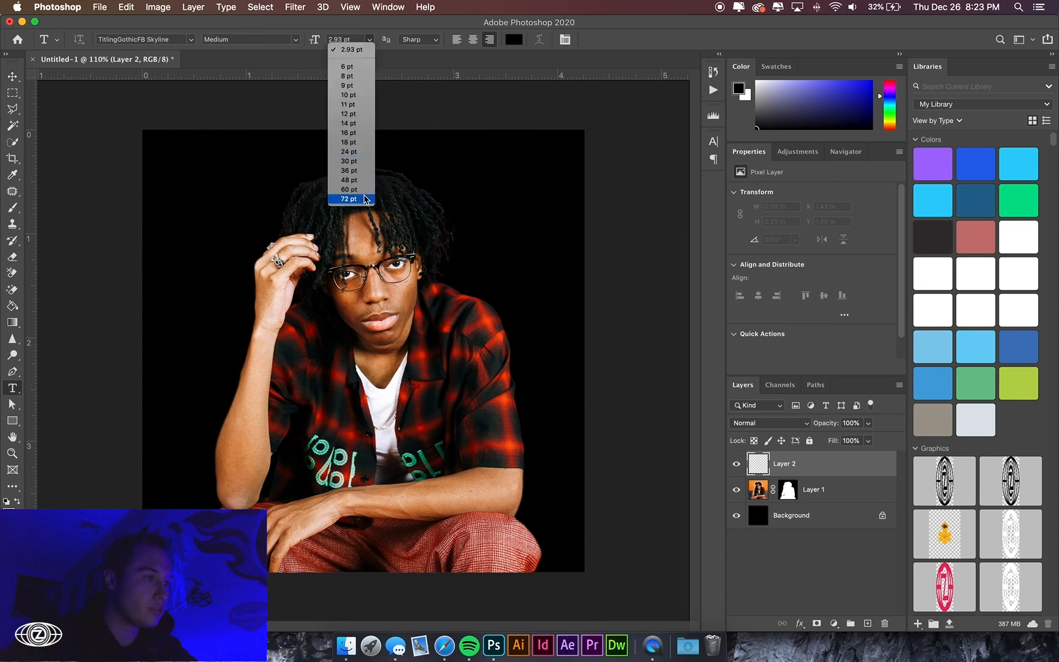
pyautogui.click(365, 199)
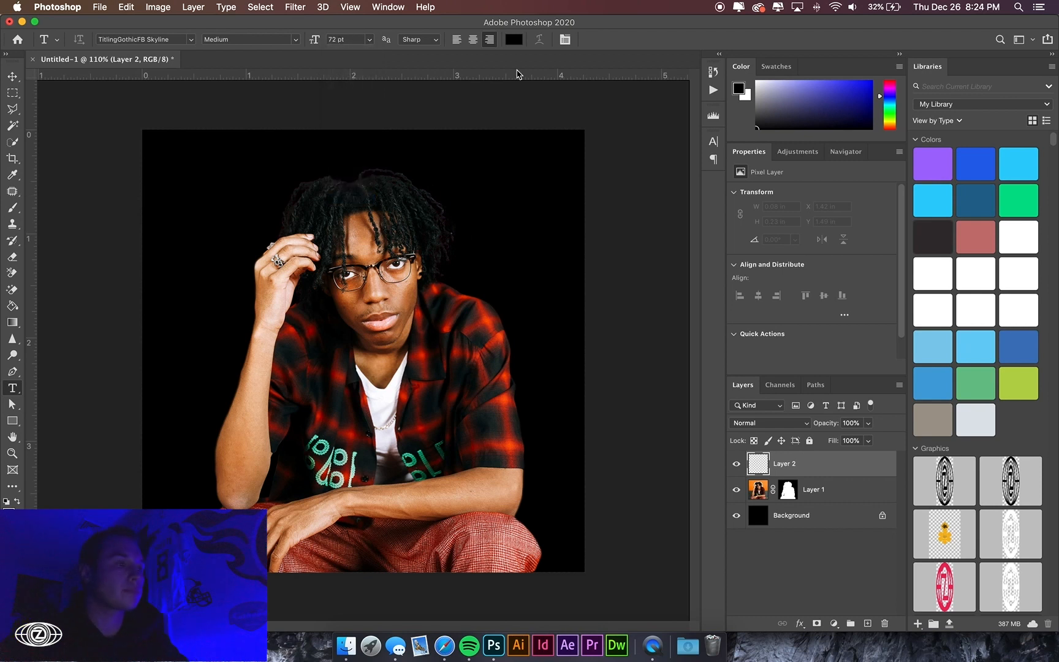
pyautogui.click(19, 500)
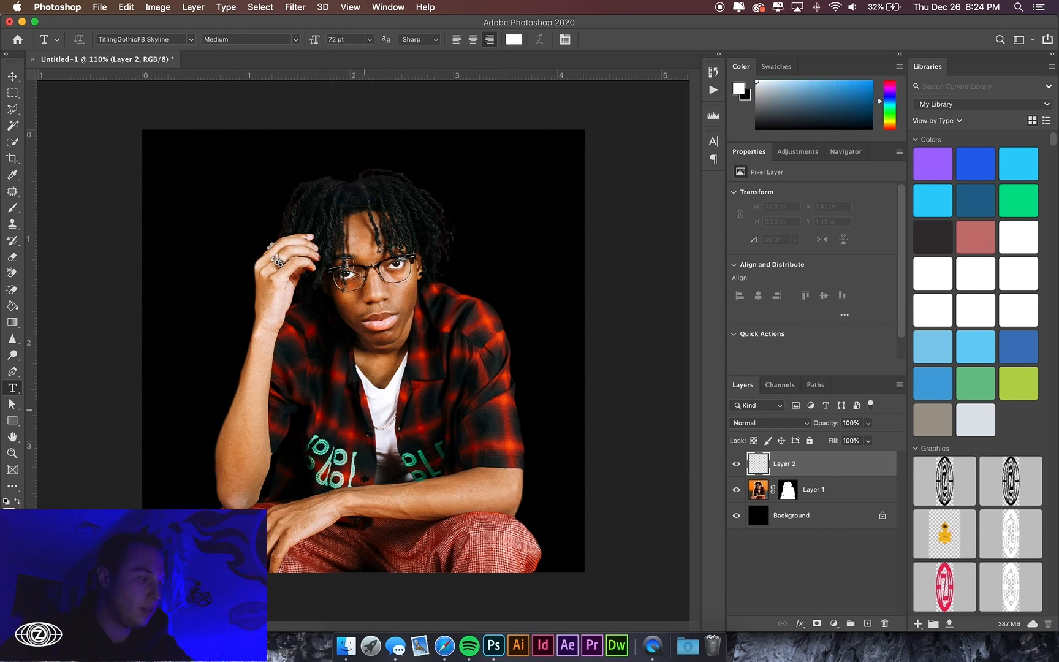
# Place the title text "LIL TECCA" across the upper part of the image, over the raised hand
pyautogui.click(346, 265)
pyautogui.write('L')
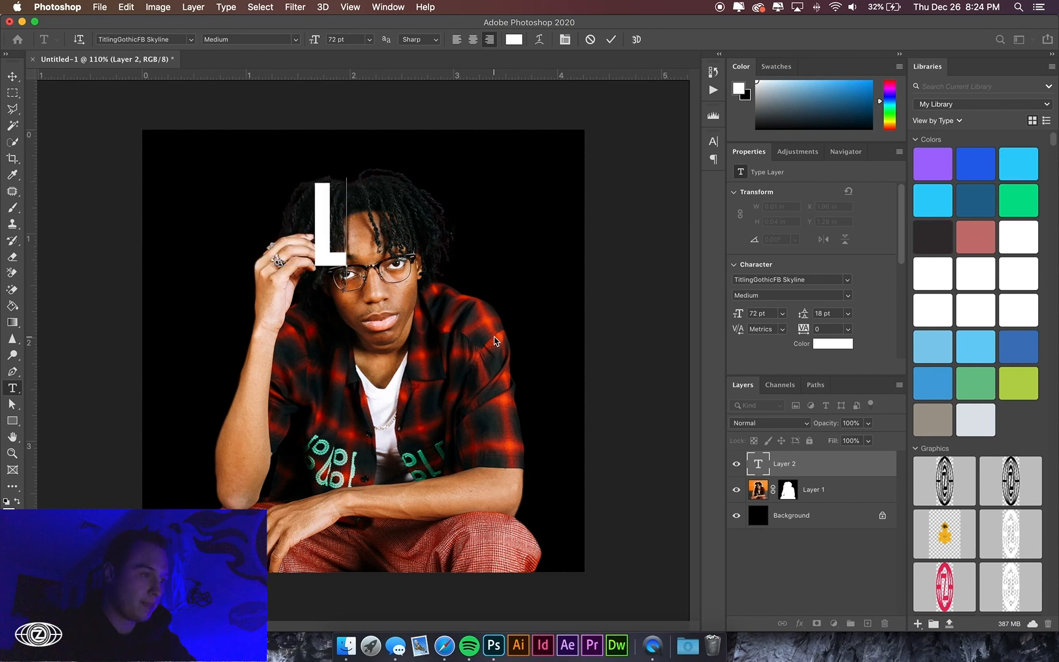
pyautogui.write('IL TE')
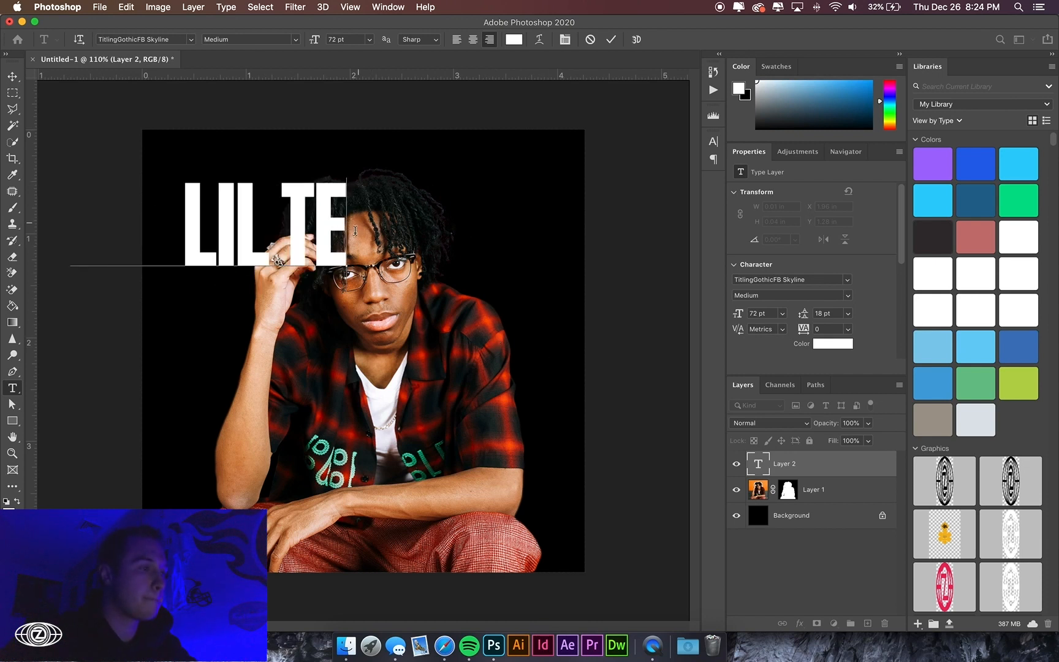
pyautogui.write('CCA')
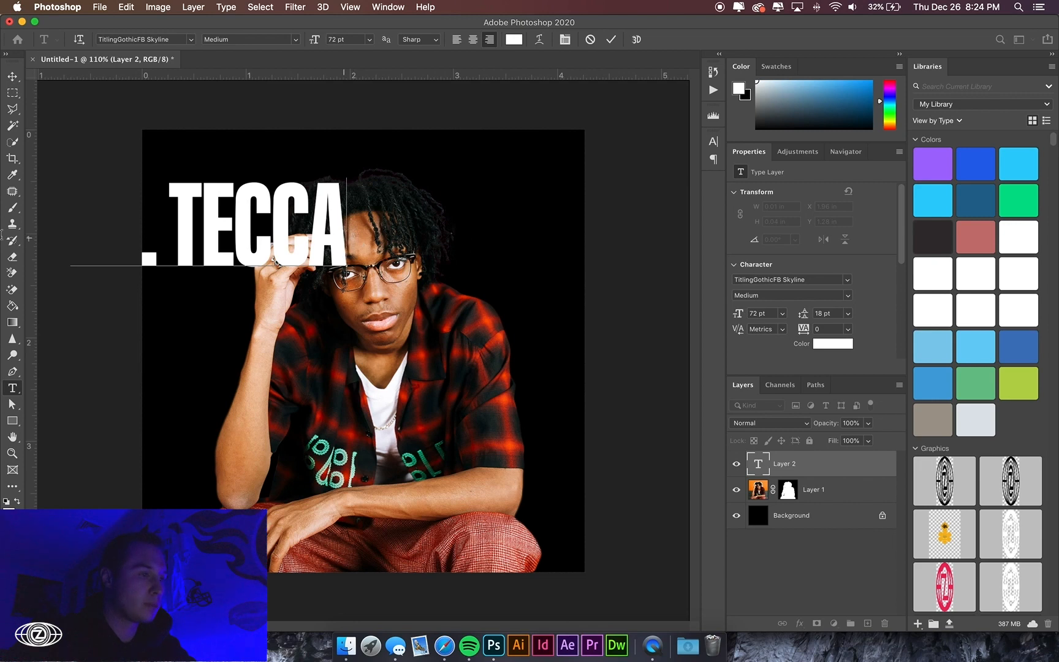
# Change the font of the whole title text to TitlingGothicFB Extended in the Bold style
pyautogui.press('super+a')
pyautogui.click(191, 41)
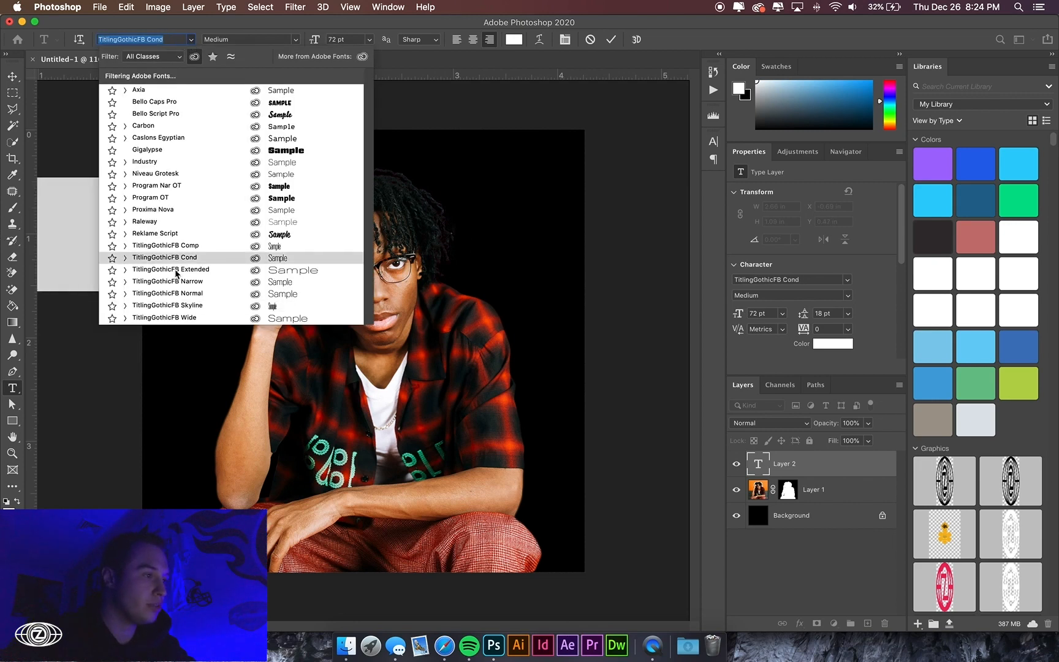
pyautogui.click(125, 270)
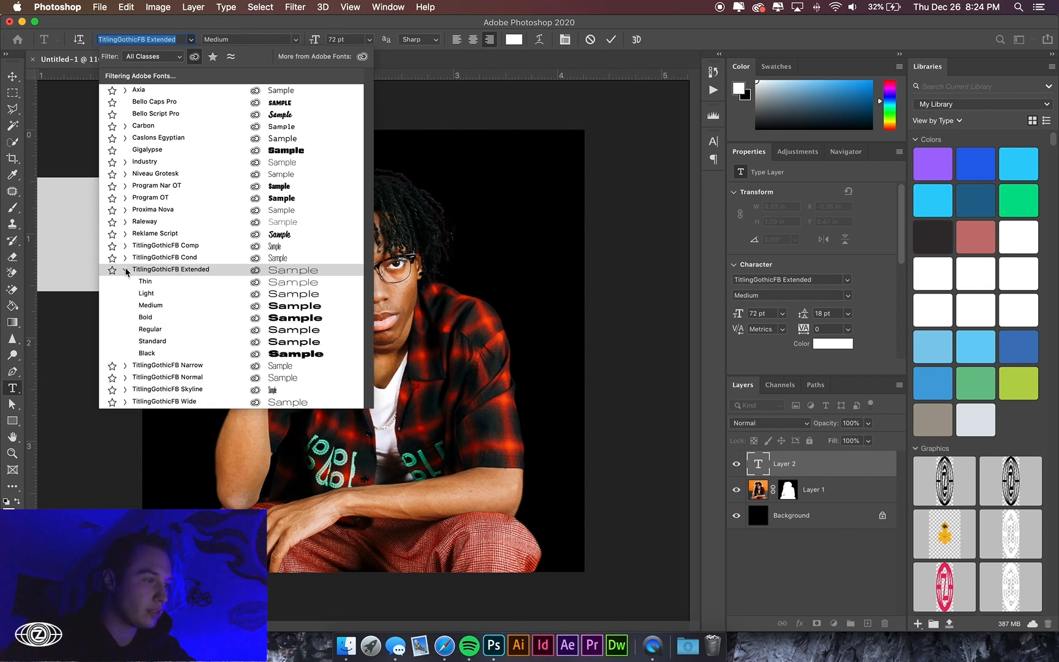
pyautogui.click(146, 318)
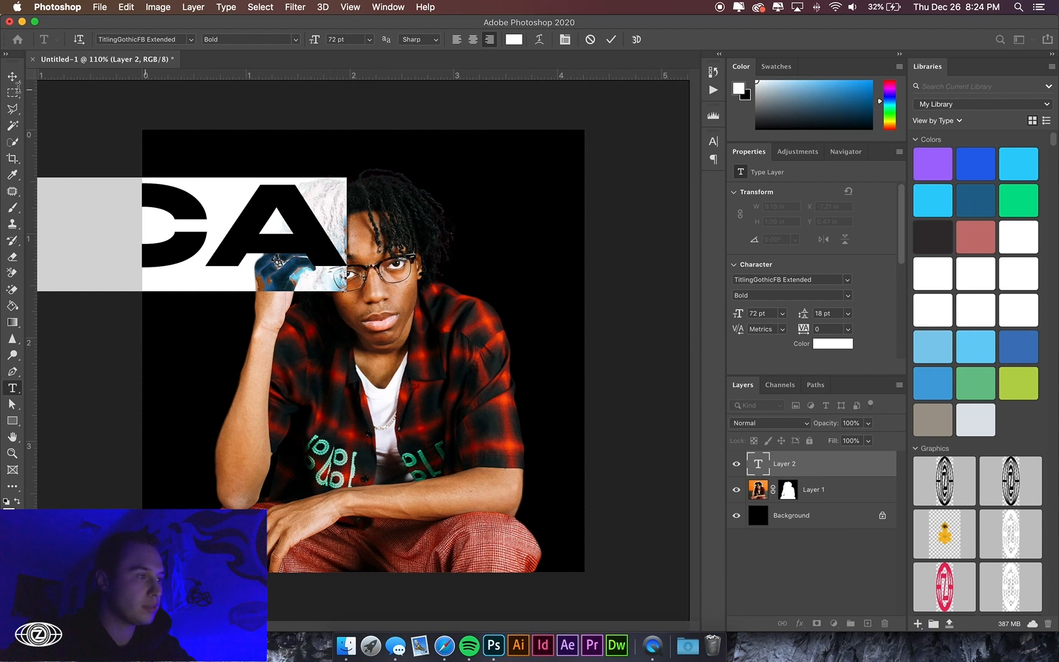
# Scale the LIL TECCA title down to about 4.17 in wide and place it across the top of the canvas
pyautogui.click(12, 76)
pyautogui.moveTo(262, 243); pyautogui.dragTo(555, 252)
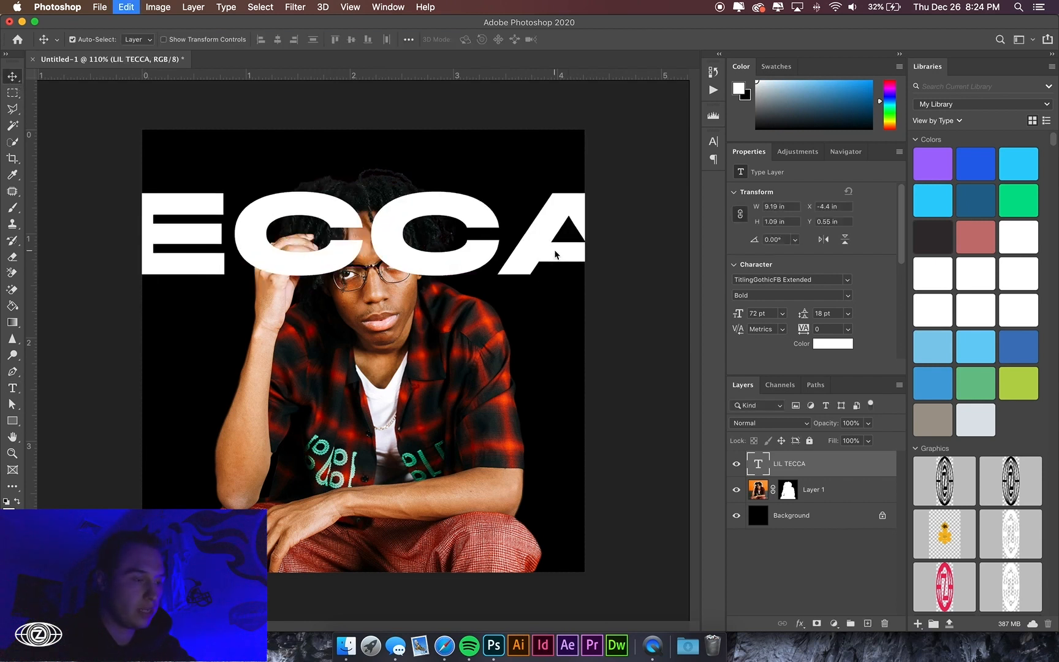
pyautogui.press('super+t')
pyautogui.moveTo(639, 300); pyautogui.dragTo(242, 176)
pyautogui.moveTo(153, 210); pyautogui.dragTo(574, 180)
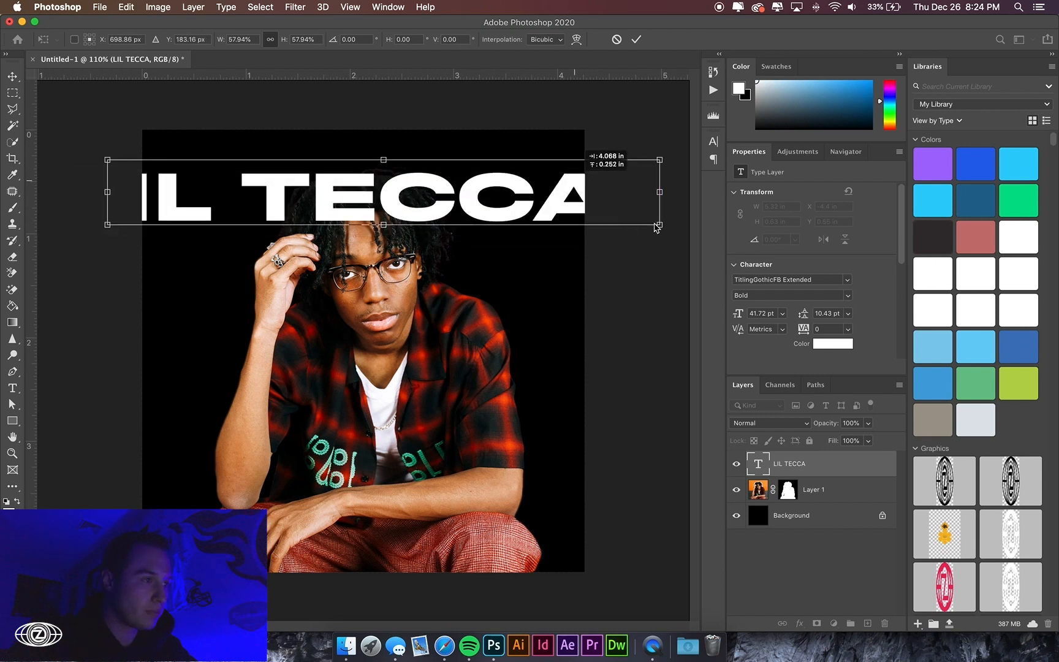
pyautogui.moveTo(659, 224); pyautogui.dragTo(542, 164)
pyautogui.press('Return')
# Nudge the title slightly down and move its layer below Layer 1 so it sits behind the figure
pyautogui.press('Down')
pyautogui.press('Down')
pyautogui.press('Down')
pyautogui.press('Down')
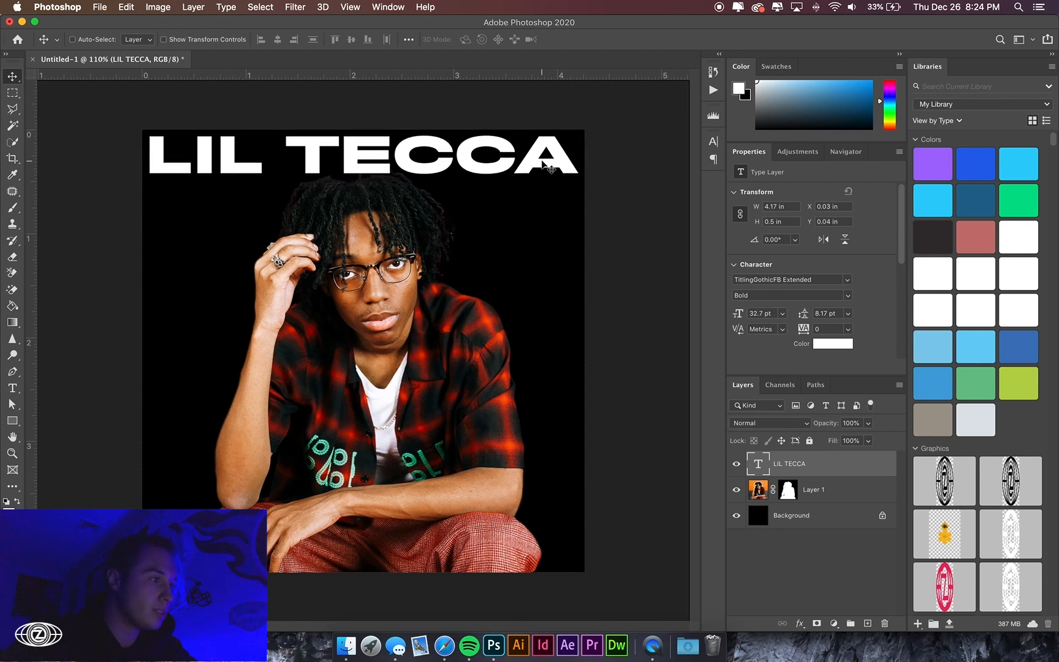
pyautogui.moveTo(796, 485); pyautogui.dragTo(800, 498)
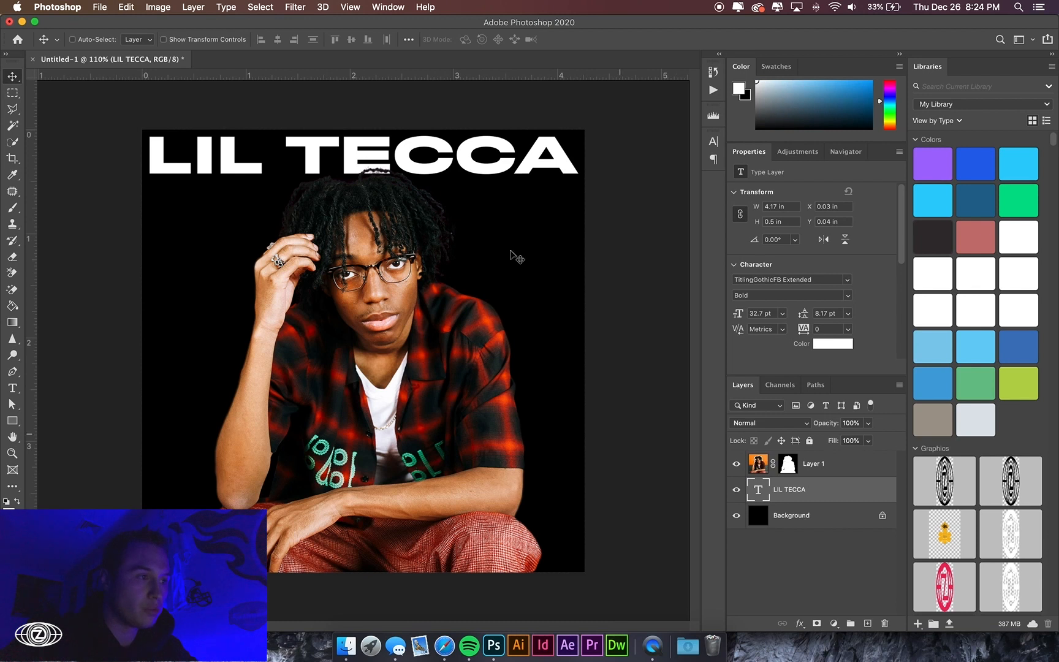
pyautogui.press('super')
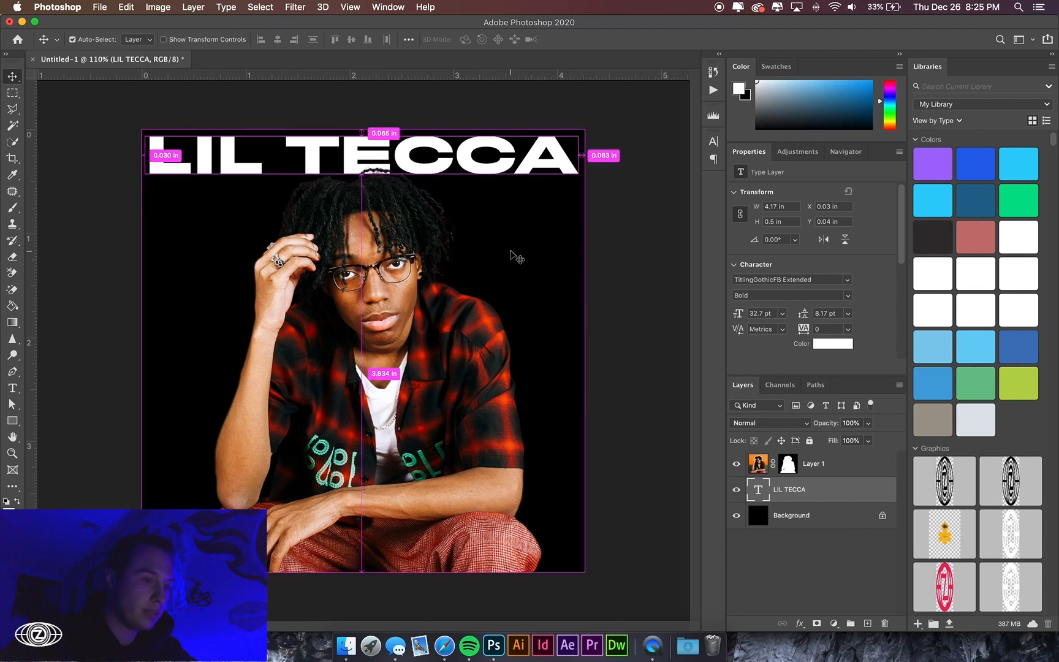
pyautogui.press('super+j')
pyautogui.moveTo(469, 154); pyautogui.dragTo(470, 210)
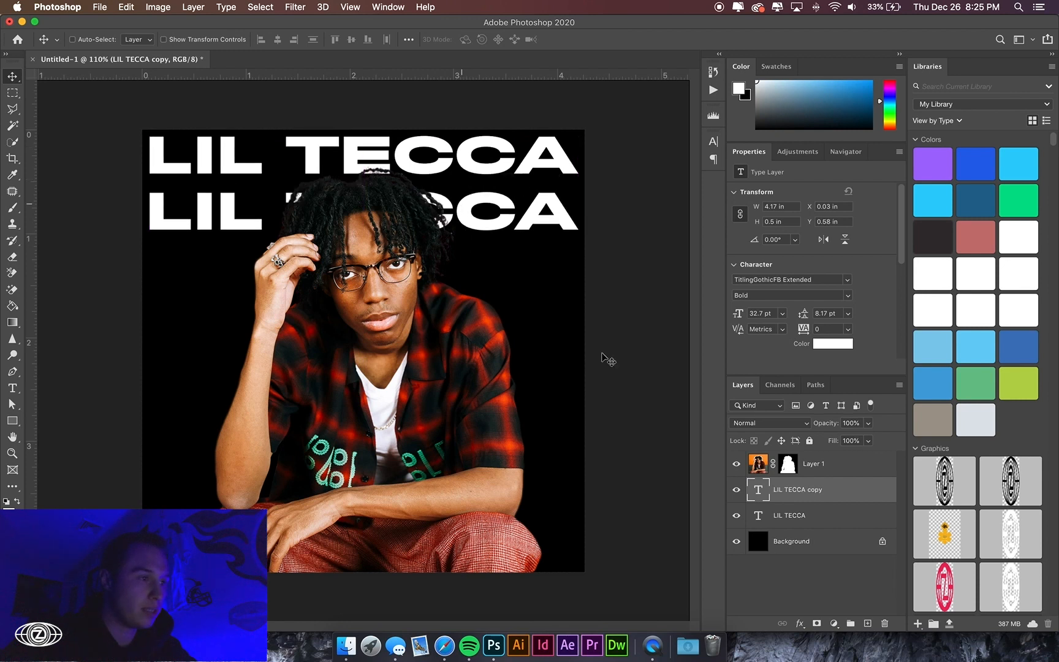
pyautogui.click(736, 489)
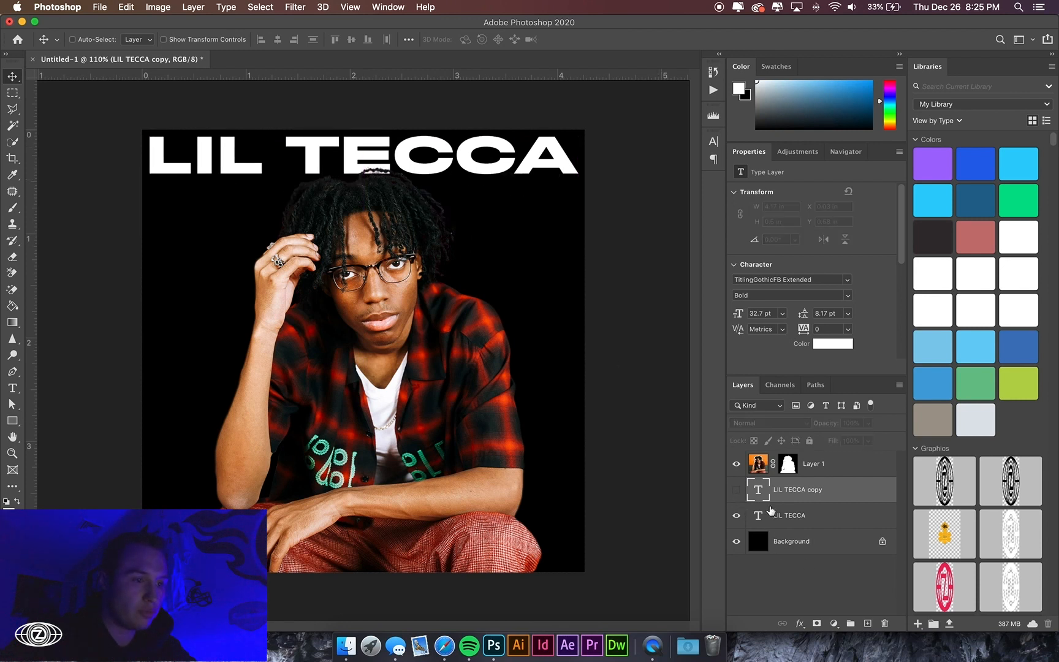
pyautogui.press('Delete')
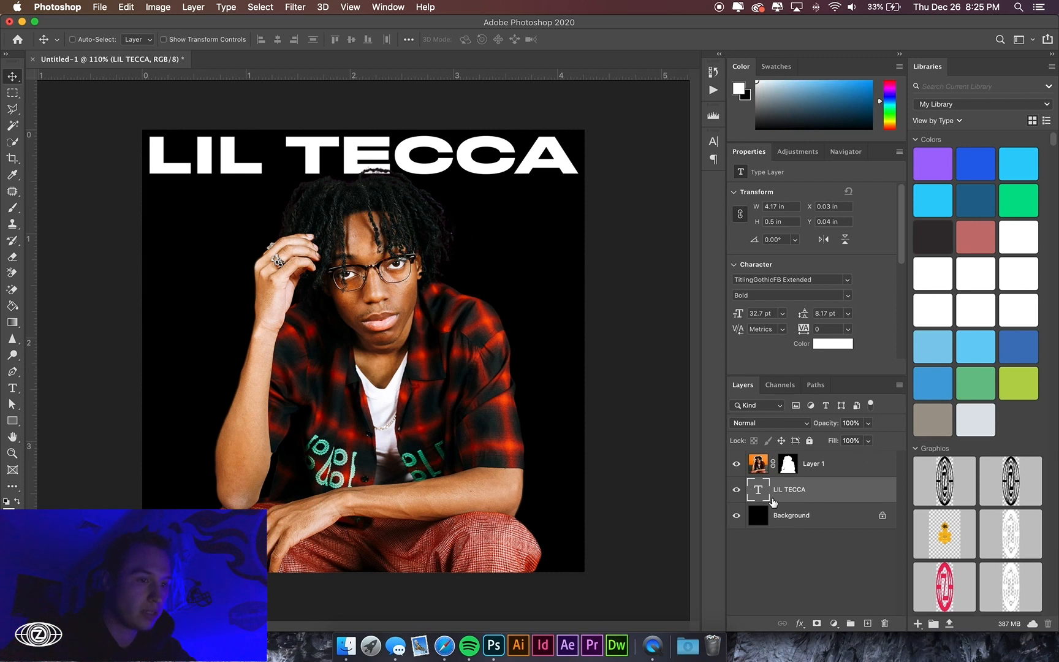
# Set the title layer's fill to 0% and add a white stroke of 1 px to outline the letters
pyautogui.moveTo(869, 441); pyautogui.dragTo(738, 459)
pyautogui.doubleClick(774, 504)
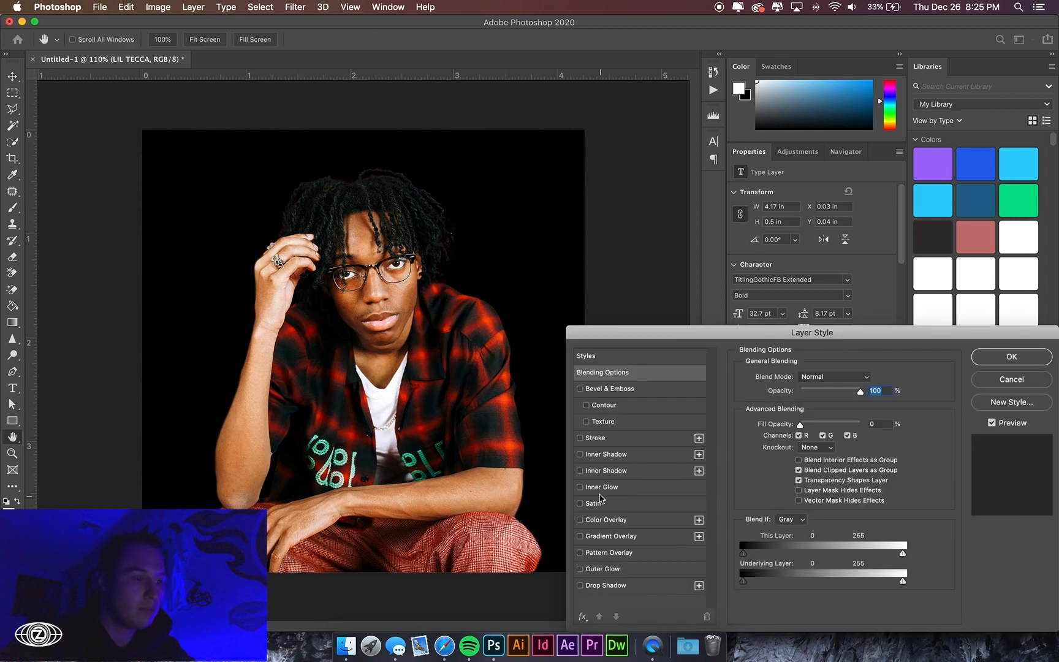
pyautogui.click(601, 440)
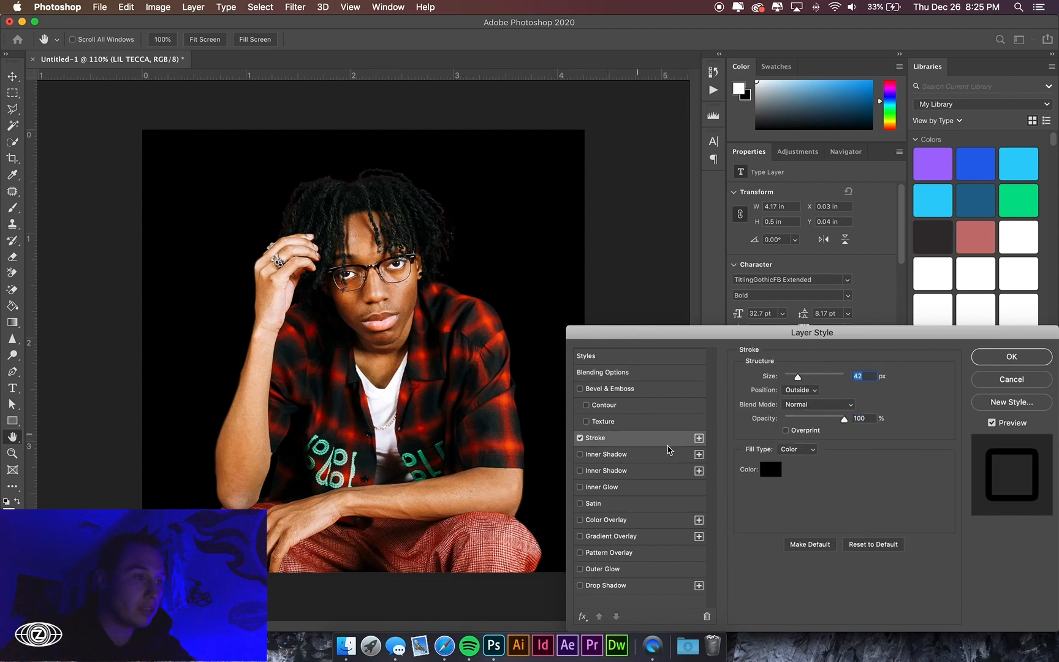
pyautogui.moveTo(797, 376); pyautogui.dragTo(768, 381)
pyautogui.click(777, 470)
pyautogui.moveTo(700, 317); pyautogui.dragTo(563, 215)
pyautogui.click(912, 281)
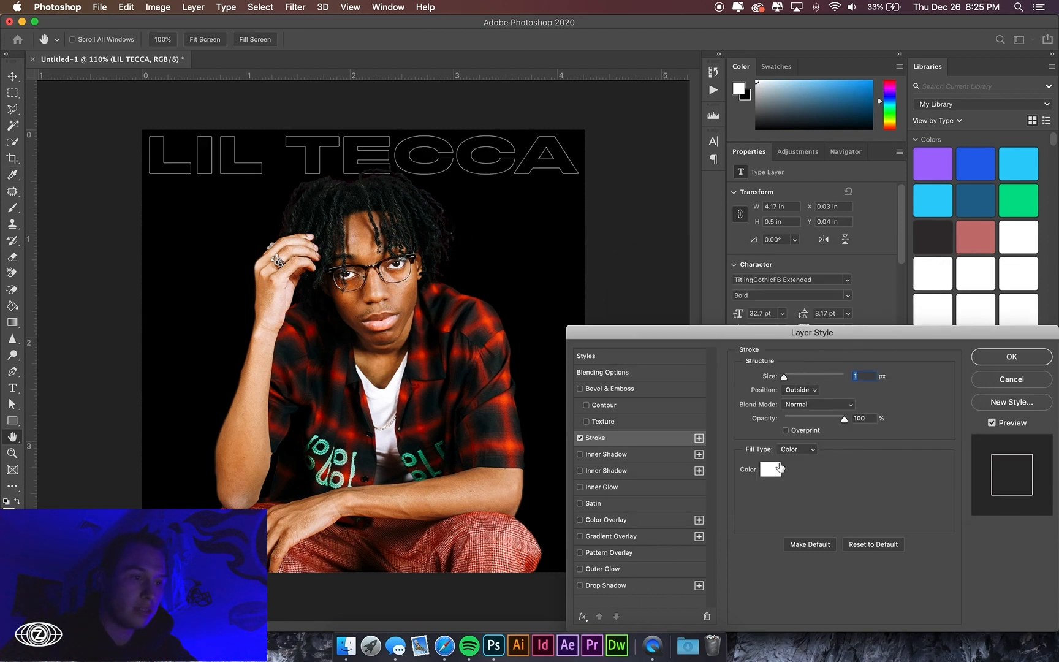
# Change the title's stroke color to orange ffa200 and set the stroke position to Inside
pyautogui.click(770, 470)
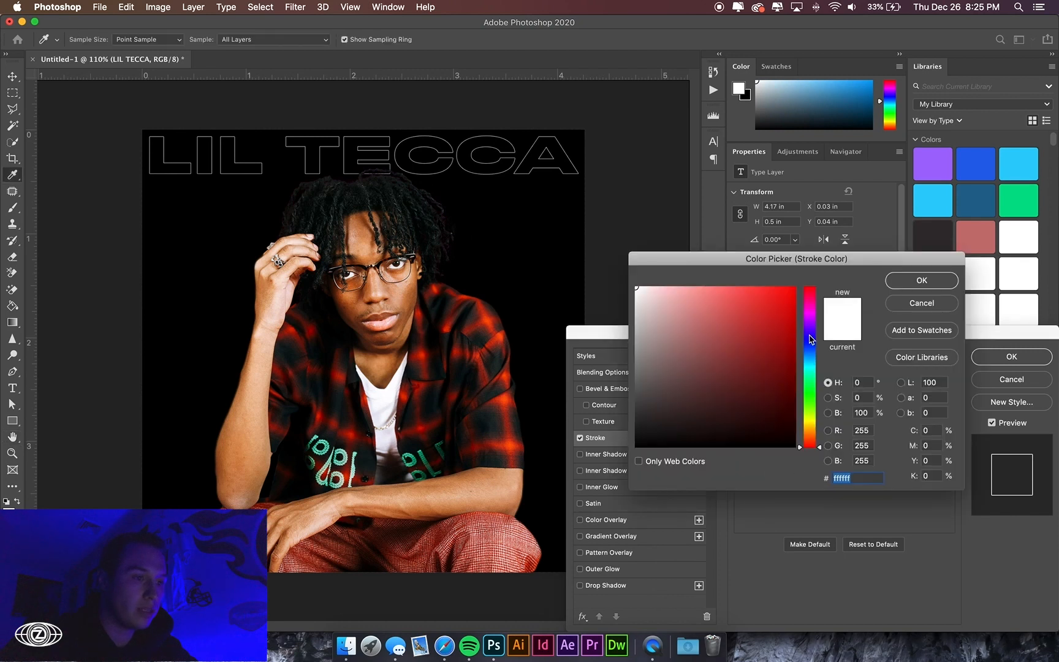
pyautogui.click(812, 434)
pyautogui.moveTo(789, 292); pyautogui.dragTo(813, 261)
pyautogui.moveTo(811, 433); pyautogui.dragTo(810, 431)
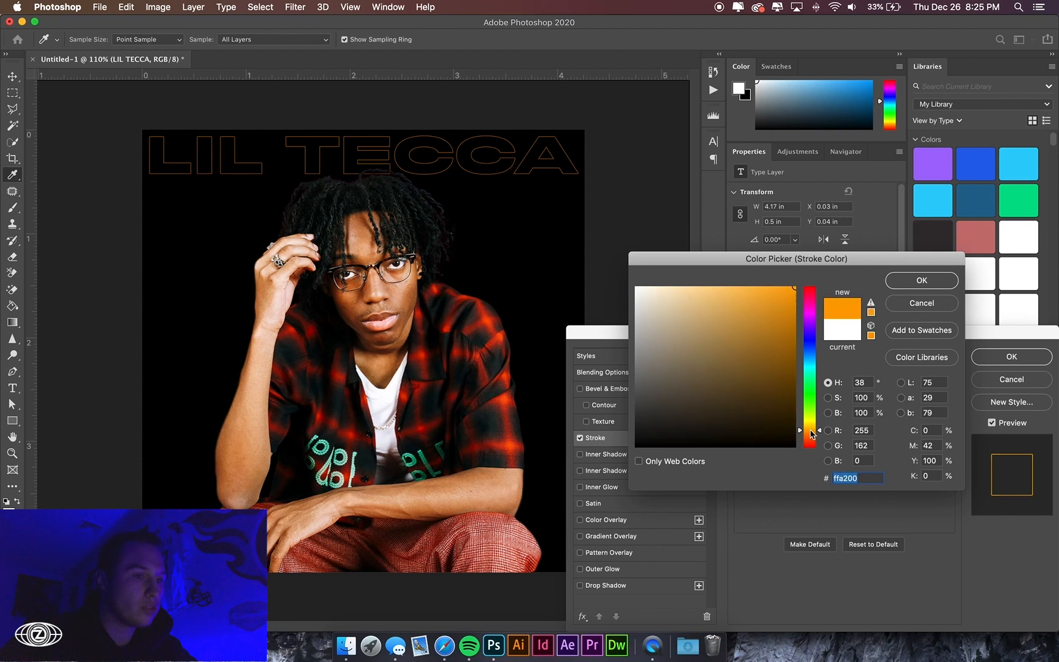
pyautogui.click(921, 280)
pyautogui.click(797, 390)
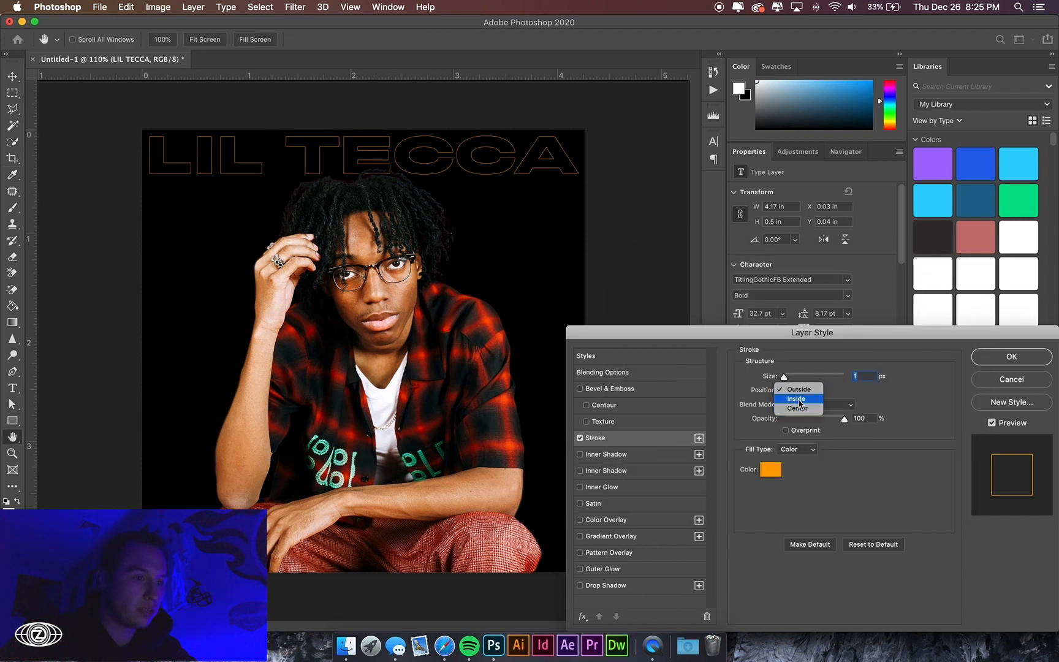
pyautogui.click(799, 399)
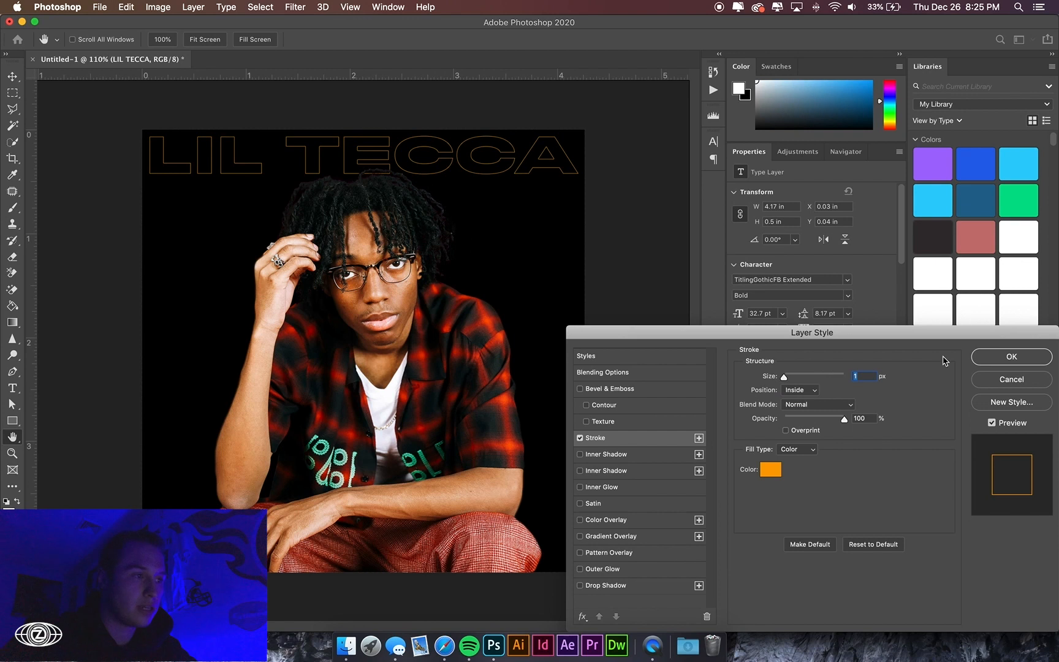
pyautogui.click(996, 362)
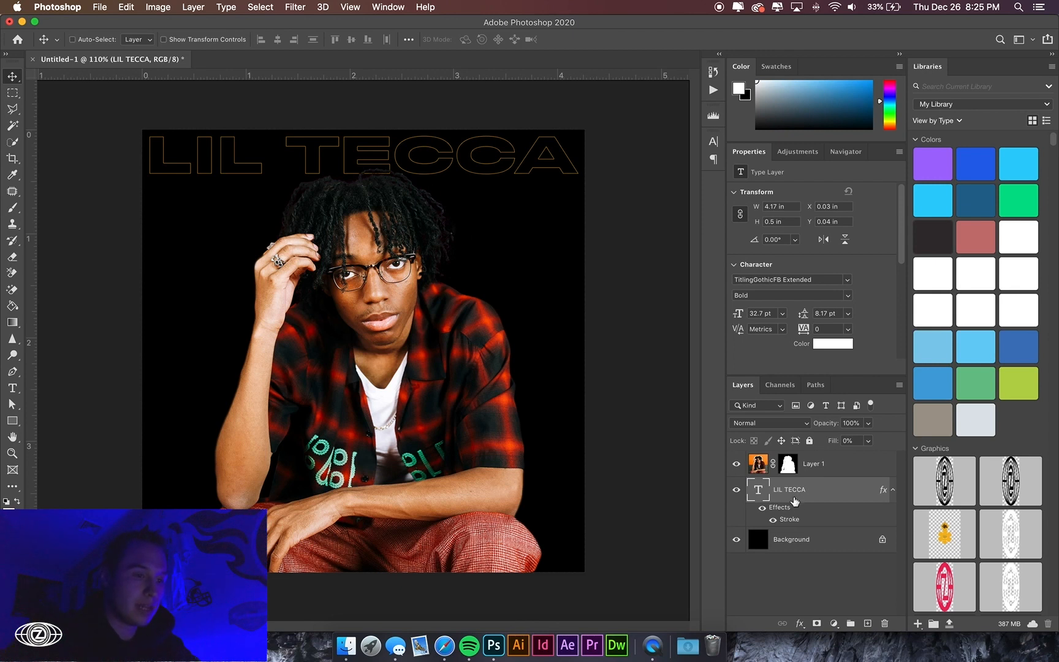
# Duplicate the outlined title layer, collapse both layers' effects, and position the copy closely beneath the original at about Y 0.47 in
pyautogui.moveTo(765, 493); pyautogui.dragTo(763, 498)
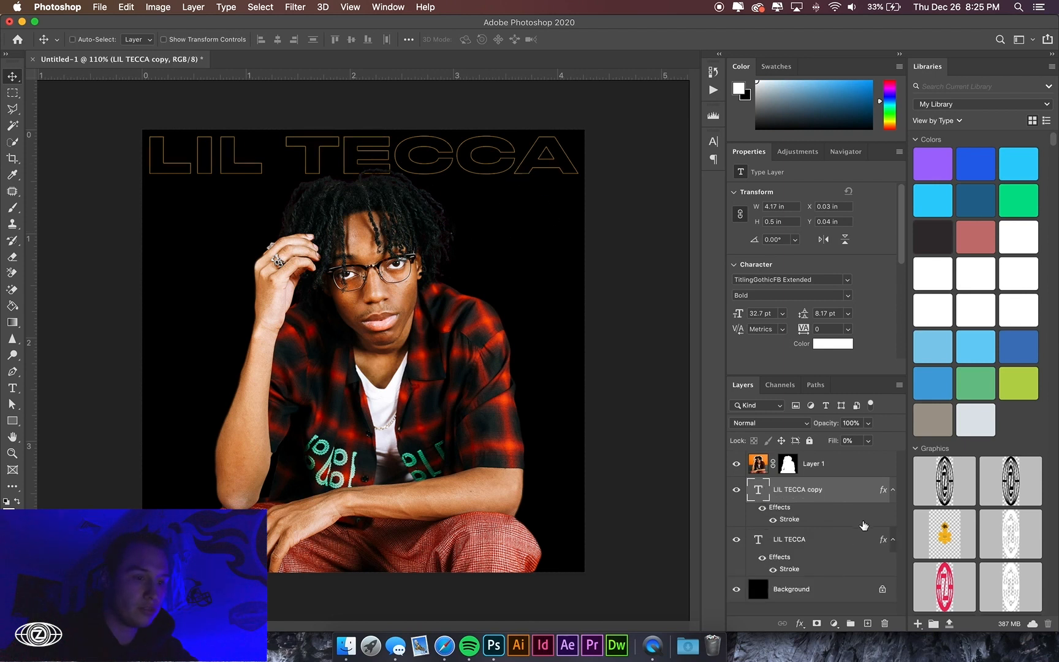
pyautogui.click(892, 489)
pyautogui.click(893, 518)
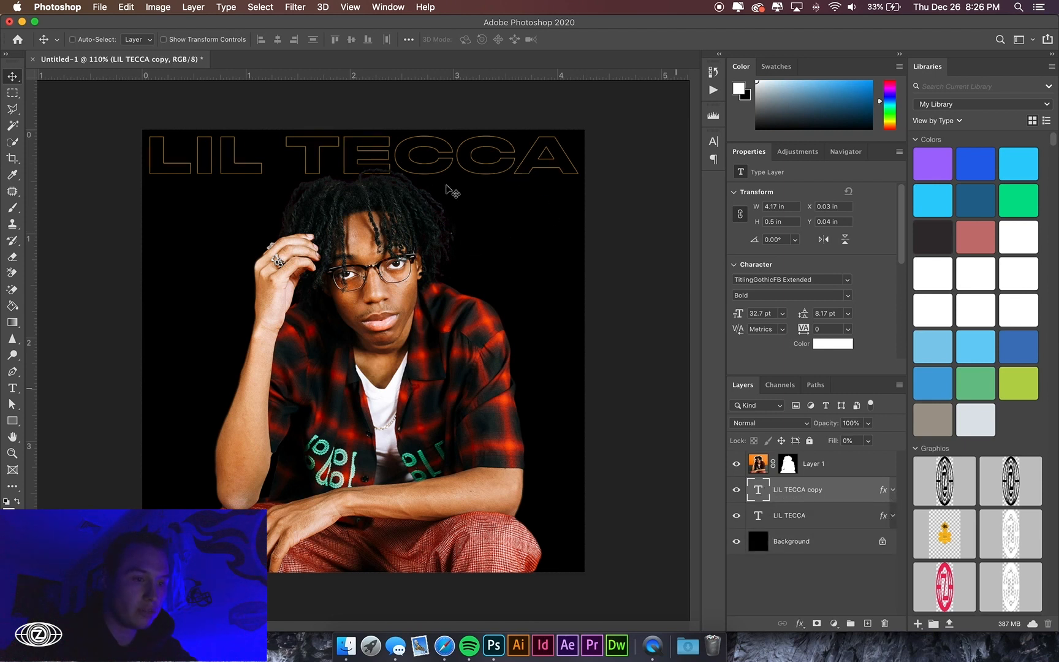
pyautogui.moveTo(440, 164); pyautogui.dragTo(452, 210)
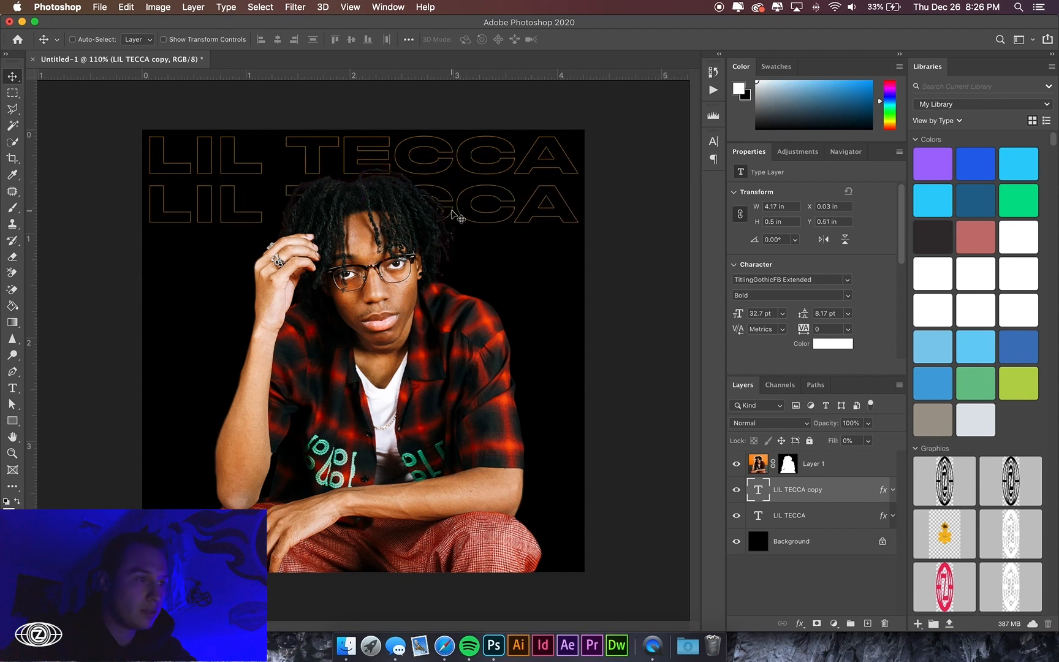
pyautogui.press('Up')
pyautogui.press('Up')
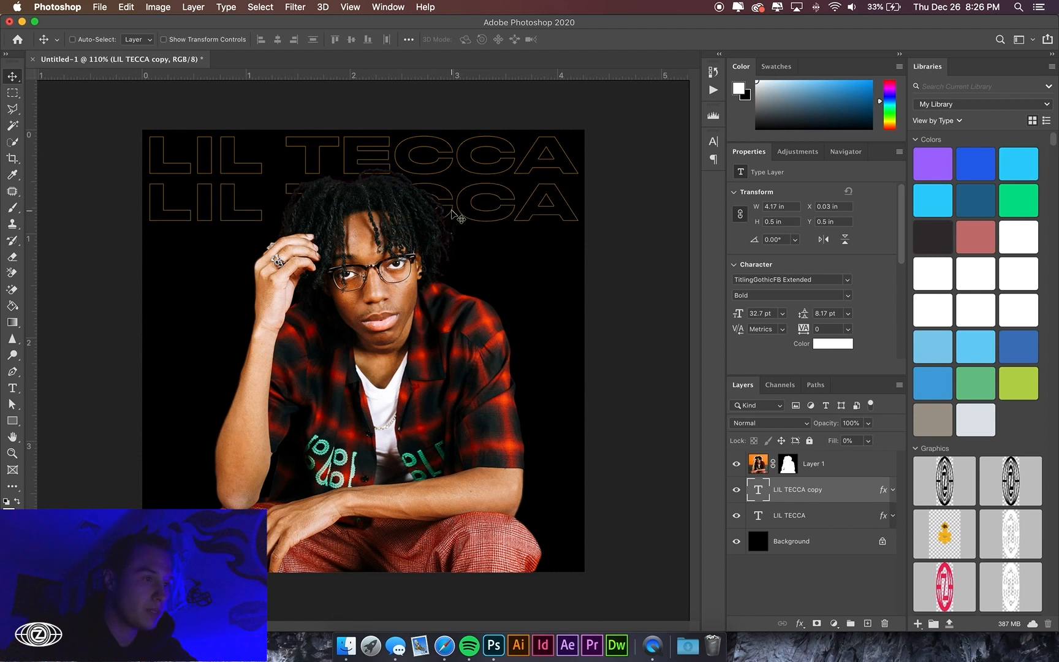
pyautogui.press('Up')
pyautogui.press('Up')
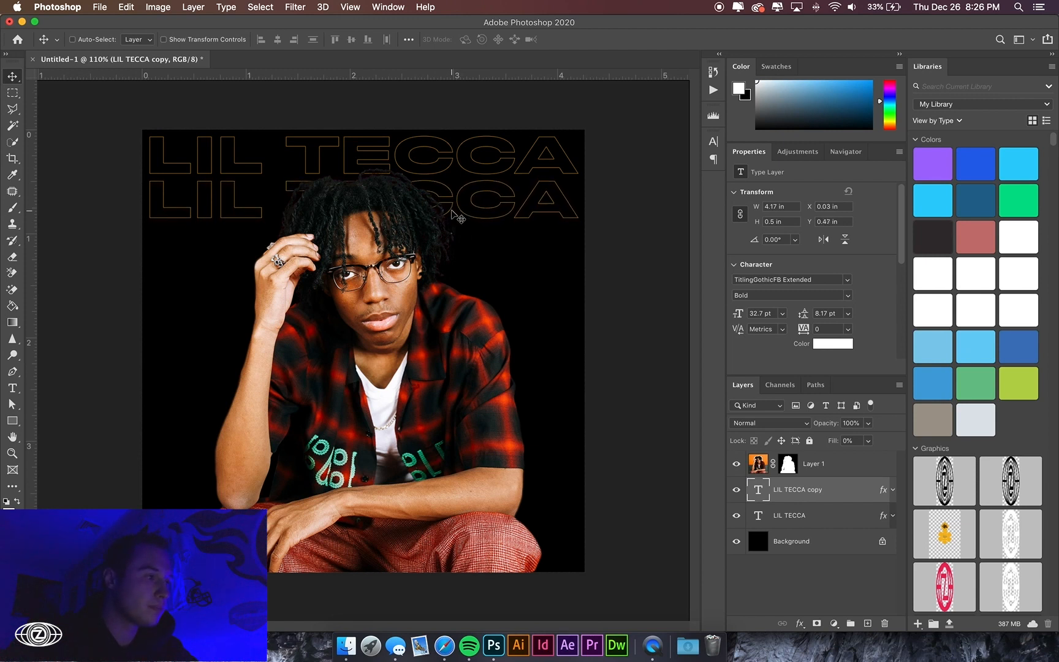
# Duplicate both title rows together and place the copies directly beneath them with matching row spacing
pyautogui.keyDown('shift'); pyautogui.click(832, 517); pyautogui.keyUp('shift')
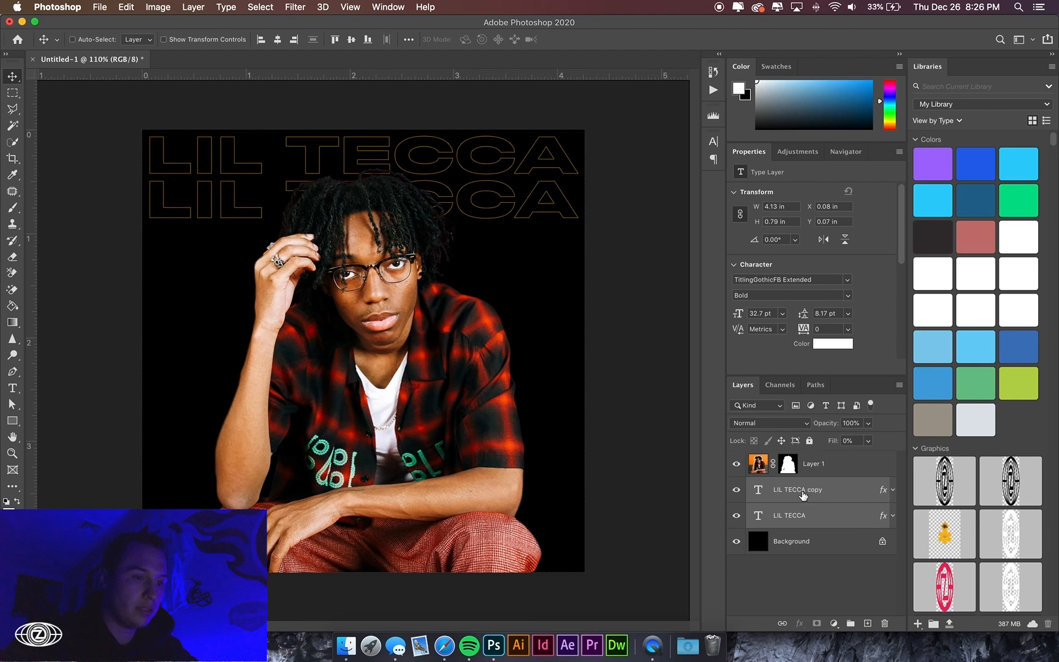
pyautogui.hotkey('ctrl', 'j')
pyautogui.moveTo(506, 161); pyautogui.dragTo(504, 243)
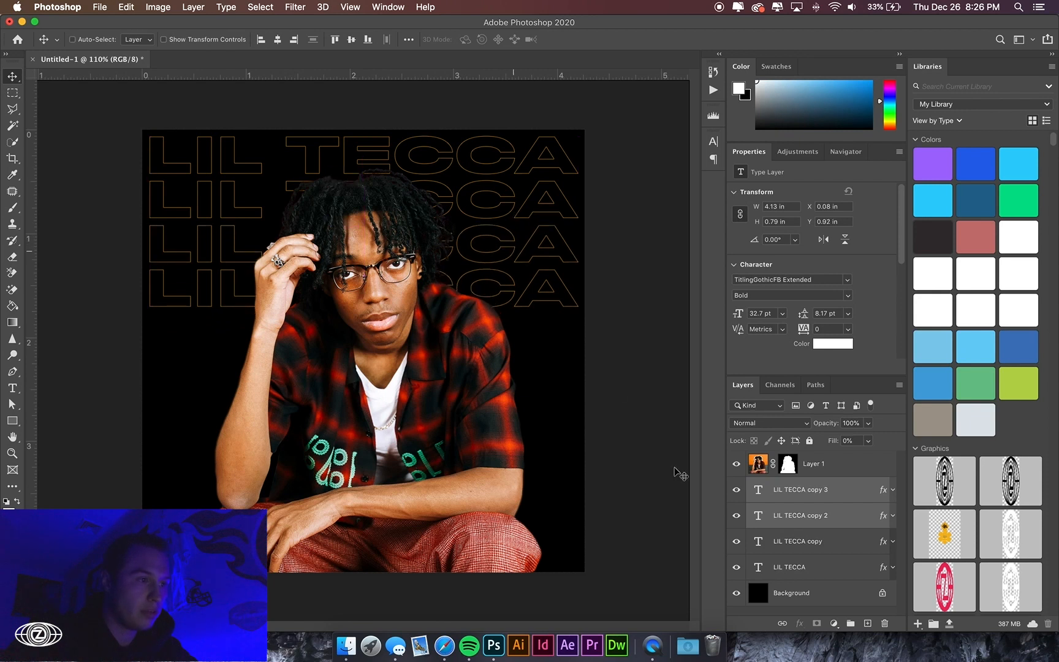
# Duplicate all four title rows and place the copies below the existing ones with the same spacing
pyautogui.click(802, 489)
pyautogui.keyDown('shift'); pyautogui.click(799, 578); pyautogui.keyUp('shift')
pyautogui.press('super+j')
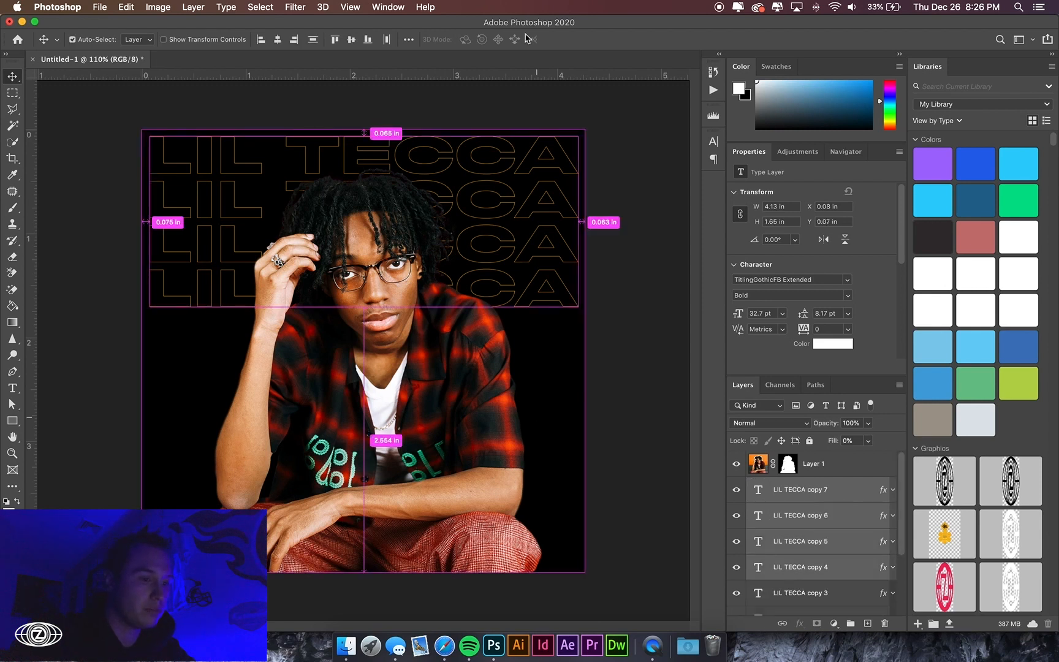
pyautogui.moveTo(558, 140); pyautogui.dragTo(570, 322)
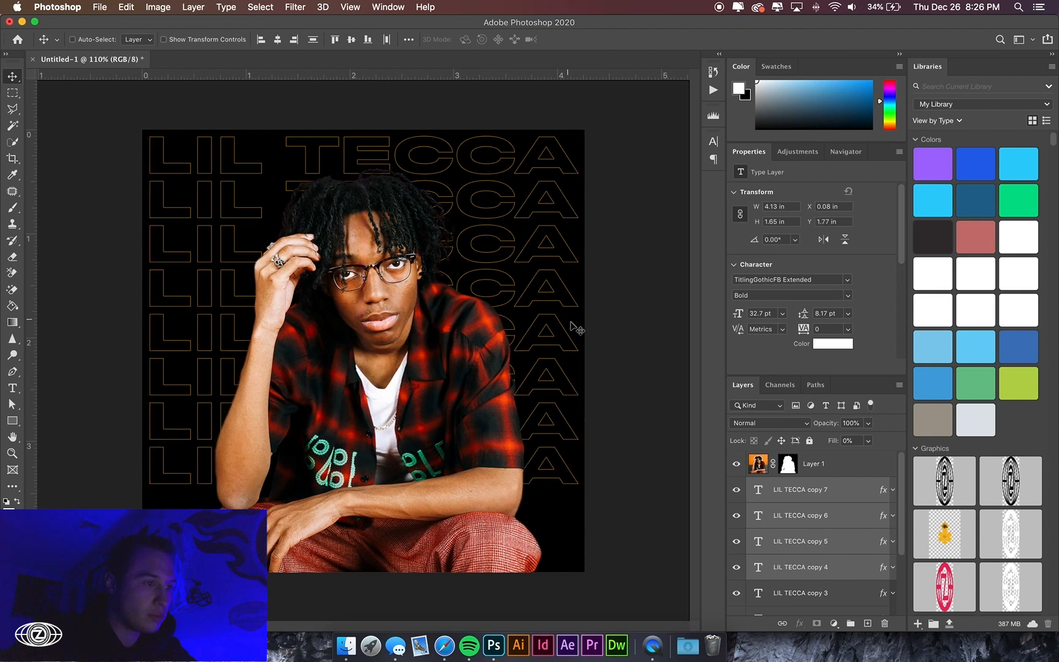
# Duplicate the lowest two title rows and place the copies beneath them, filling the canvas down to its bottom edge
pyautogui.click(803, 517)
pyautogui.keyDown('super'); pyautogui.click(802, 494); pyautogui.keyUp('super')
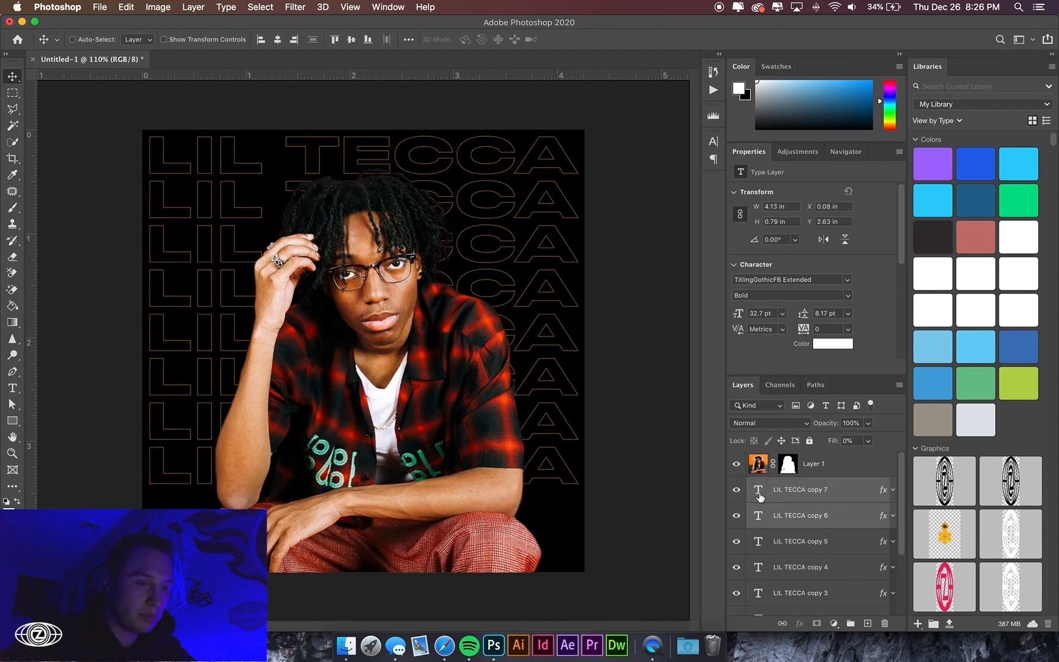
pyautogui.press('super+j')
pyautogui.moveTo(553, 522); pyautogui.dragTo(555, 515)
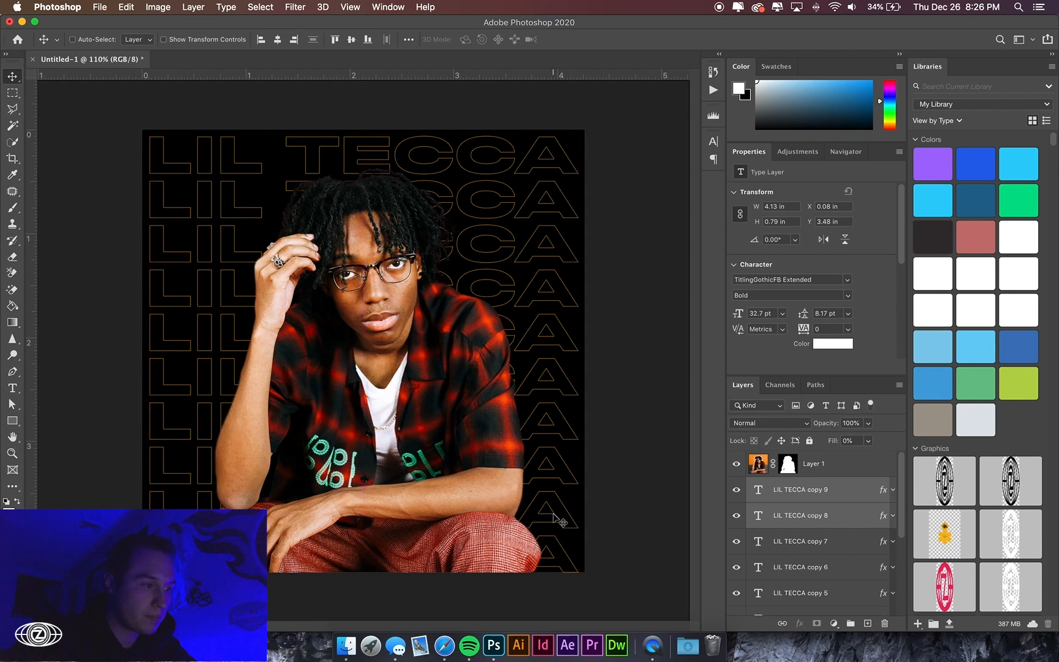
# Select all ten title layers and nudge them up together to about Y 0.04 in
pyautogui.click(789, 495)
pyautogui.scroll(-5, 794, 533)
pyautogui.press('super+alt+a')
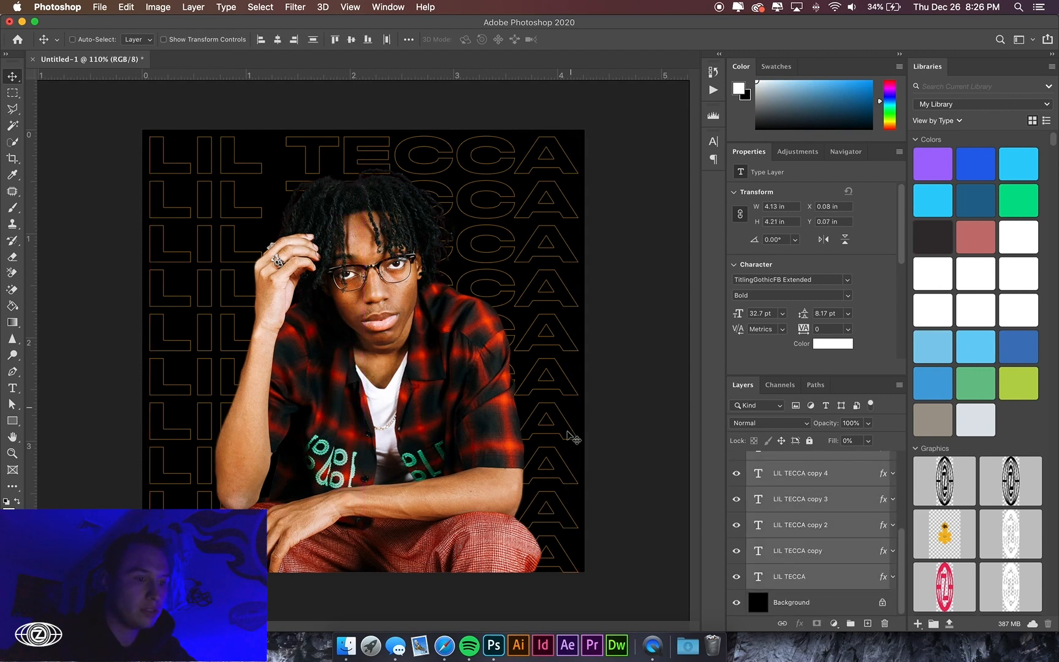
pyautogui.press('Up')
pyautogui.press('Up')
pyautogui.press('Up')
pyautogui.press('Up')
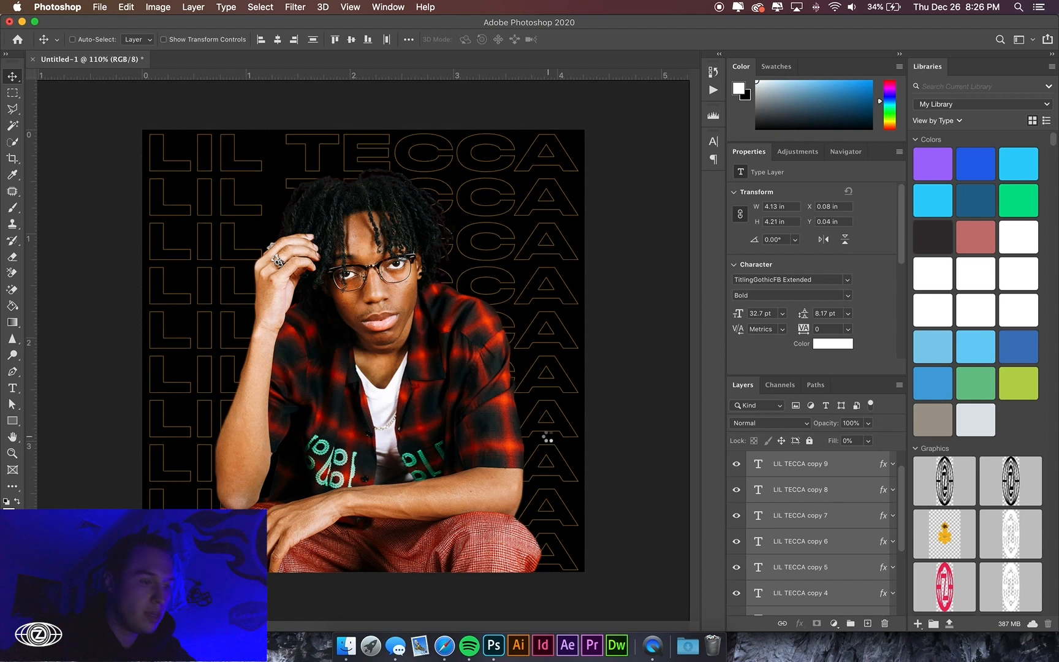
# Group the selected title layers, check the group's contents, and collapse it again
pyautogui.click(849, 623)
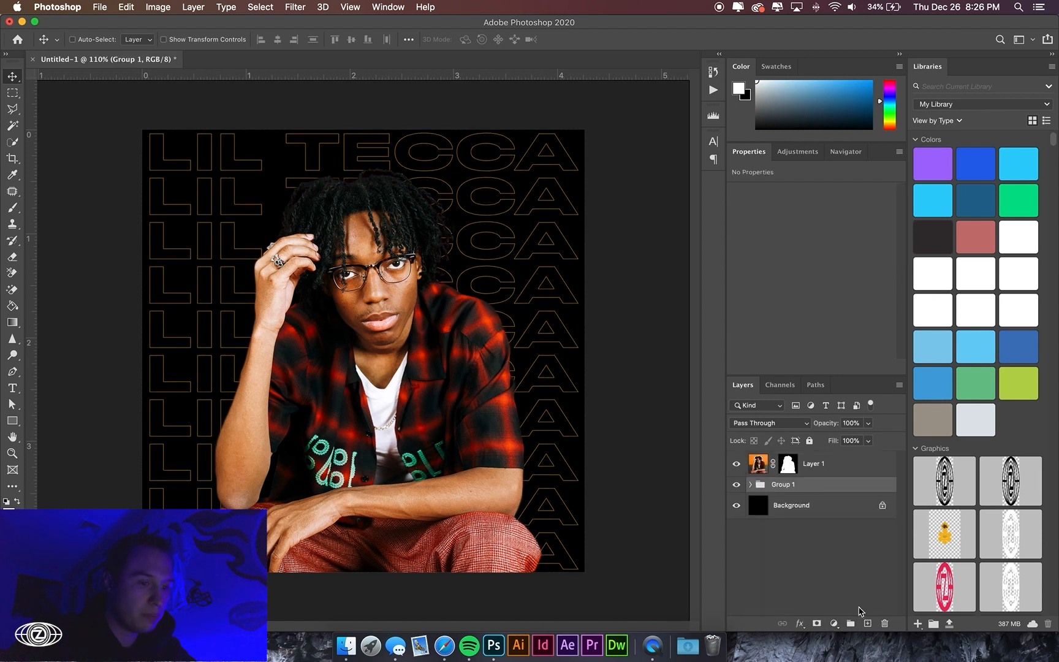
pyautogui.click(750, 484)
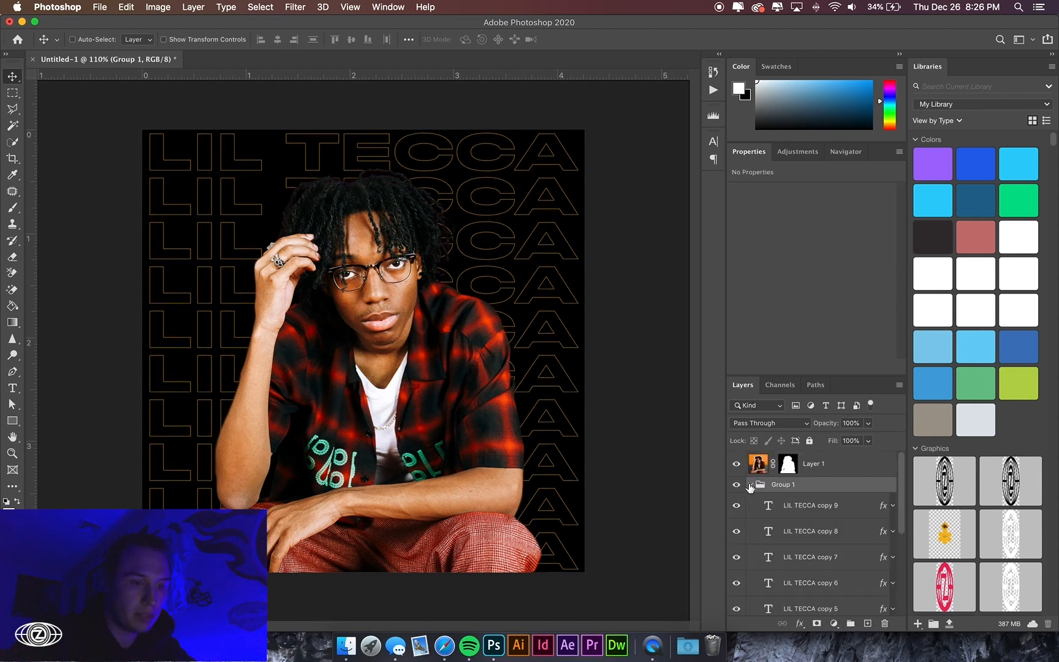
pyautogui.click(750, 484)
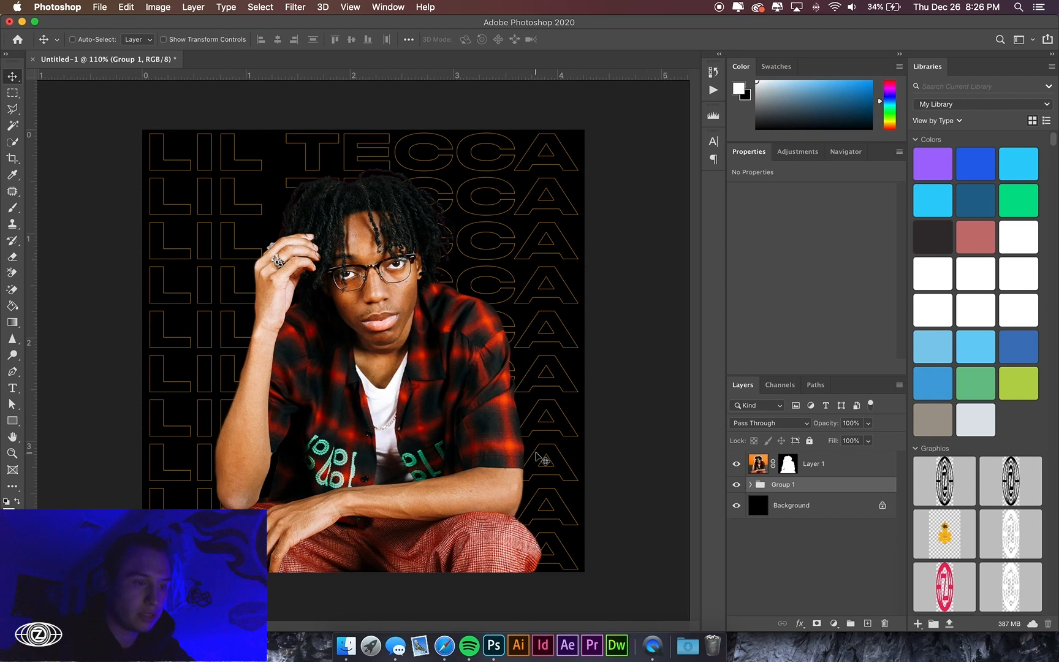
# Scale the group of title rows to about 97.95% around its center for an even margin inside the canvas
pyautogui.press('super+t')
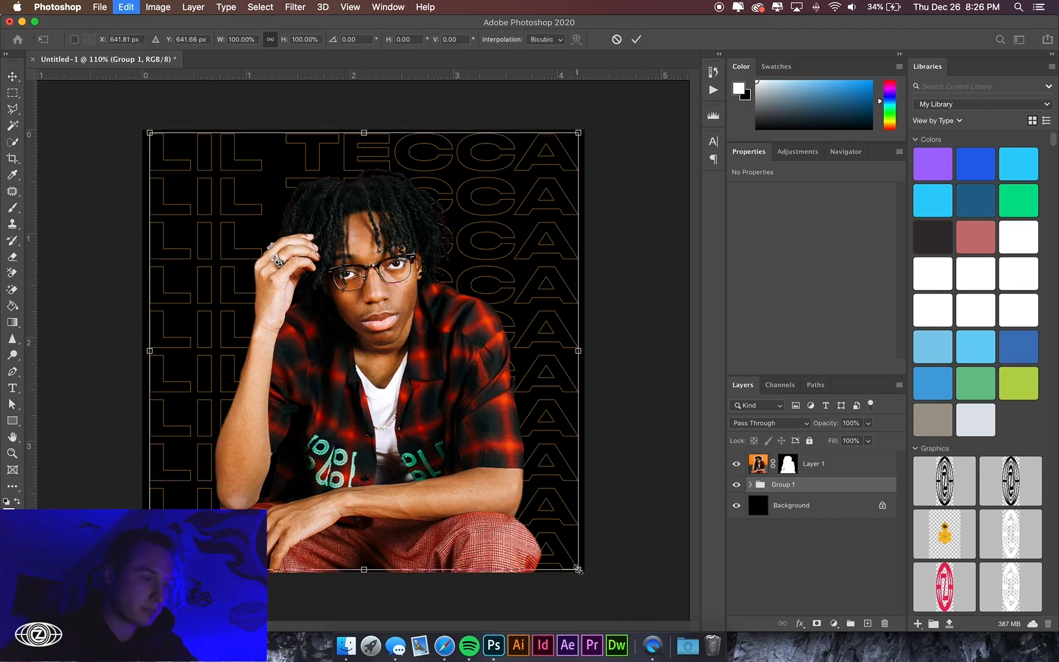
pyautogui.moveTo(577, 569); pyautogui.dragTo(575, 564)
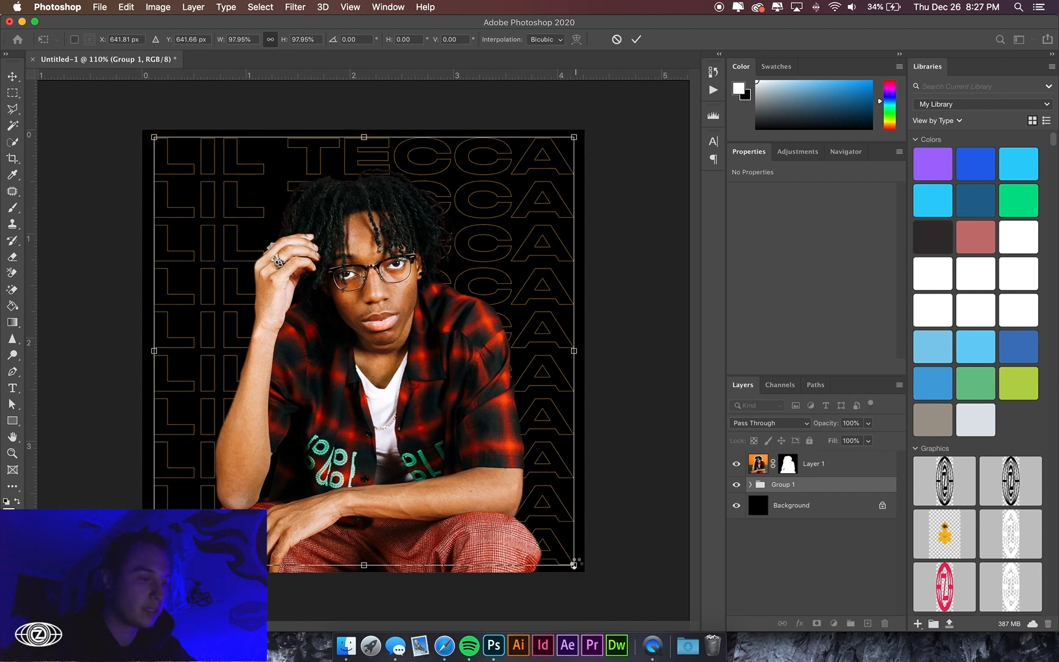
pyautogui.press('Return')
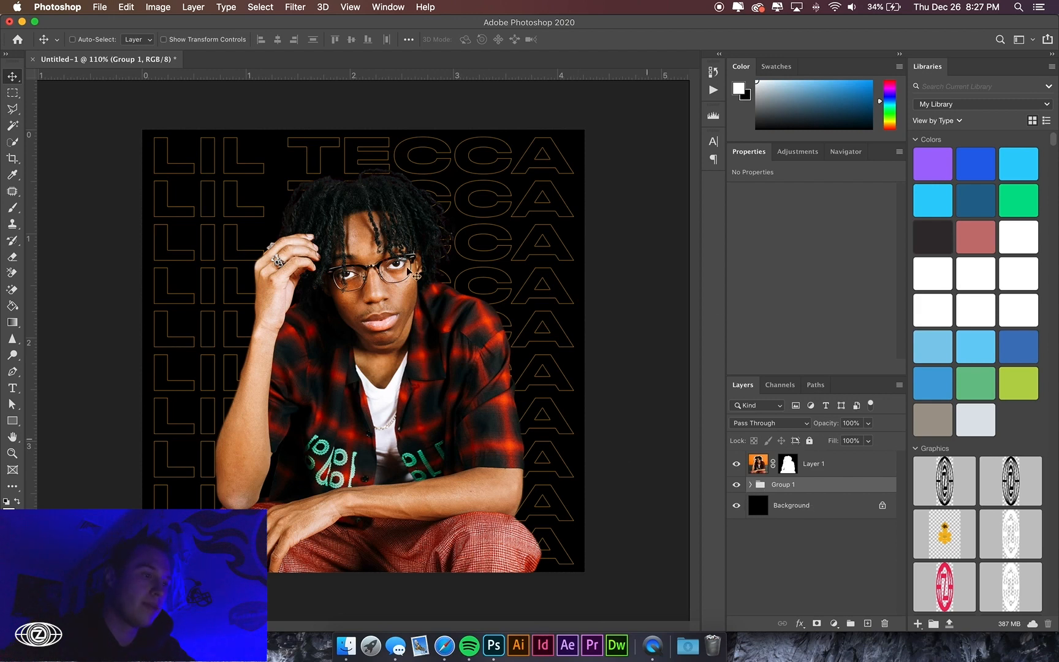
# Select the cut-out figure's layer, switch to Finder, and open the BLKMARKET ASSETS folder on the 2TB drive, with its window clear of the artwork
pyautogui.scroll(-3, 409, 270)
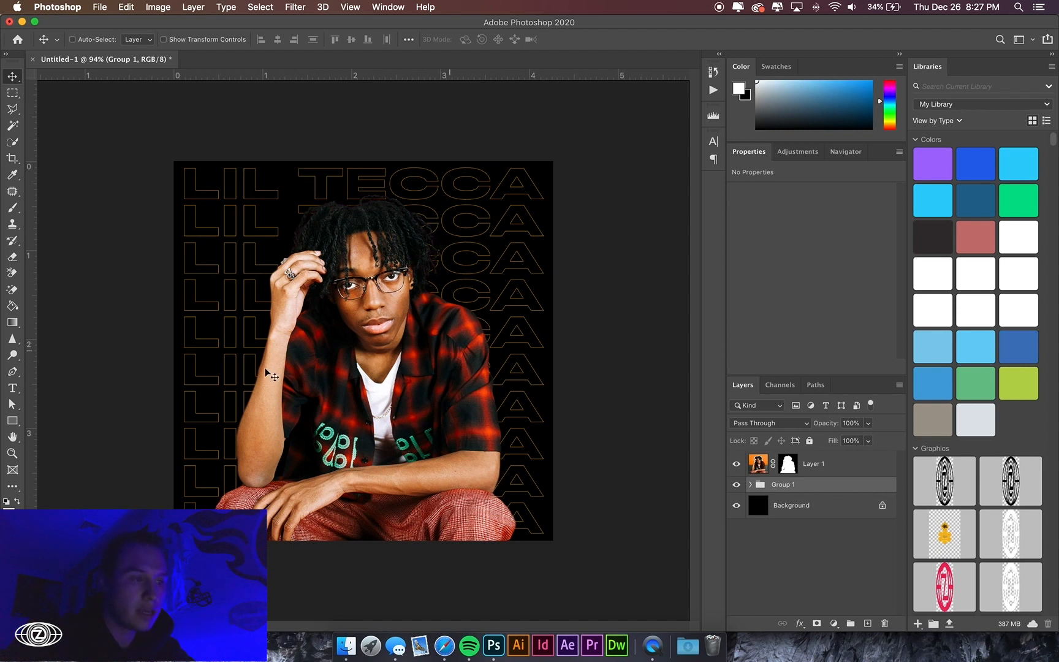
pyautogui.click(846, 469)
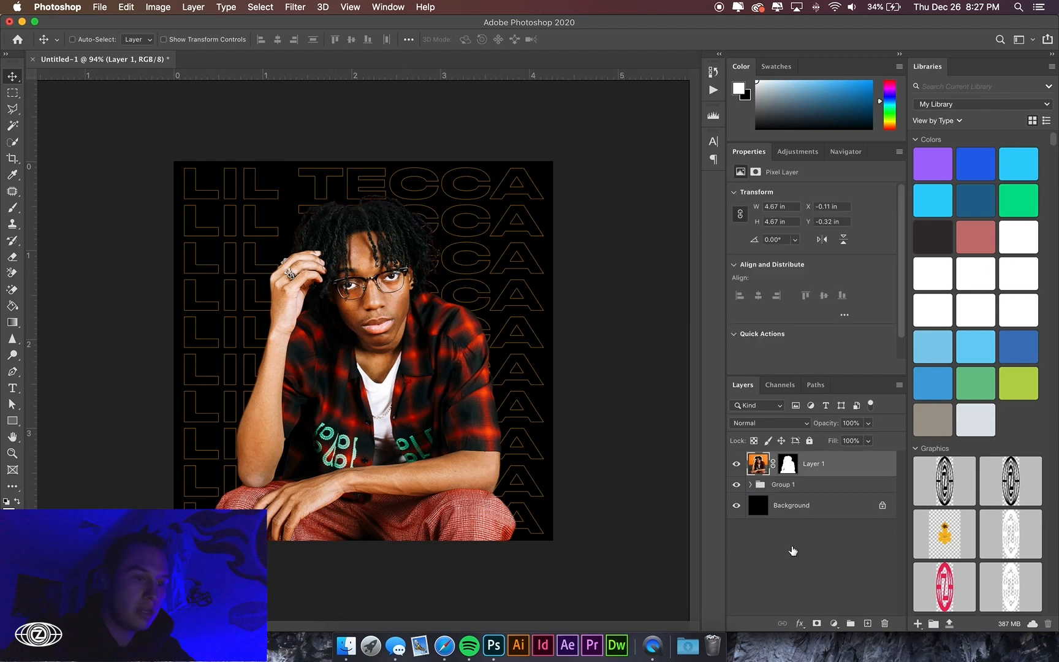
pyautogui.click(341, 650)
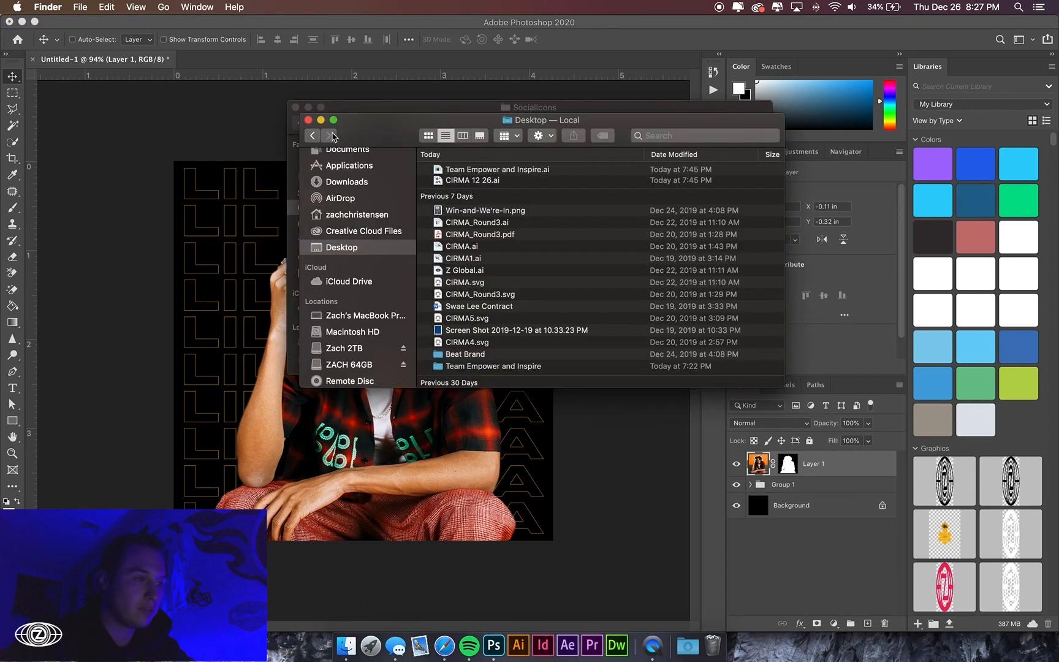
pyautogui.click(308, 120)
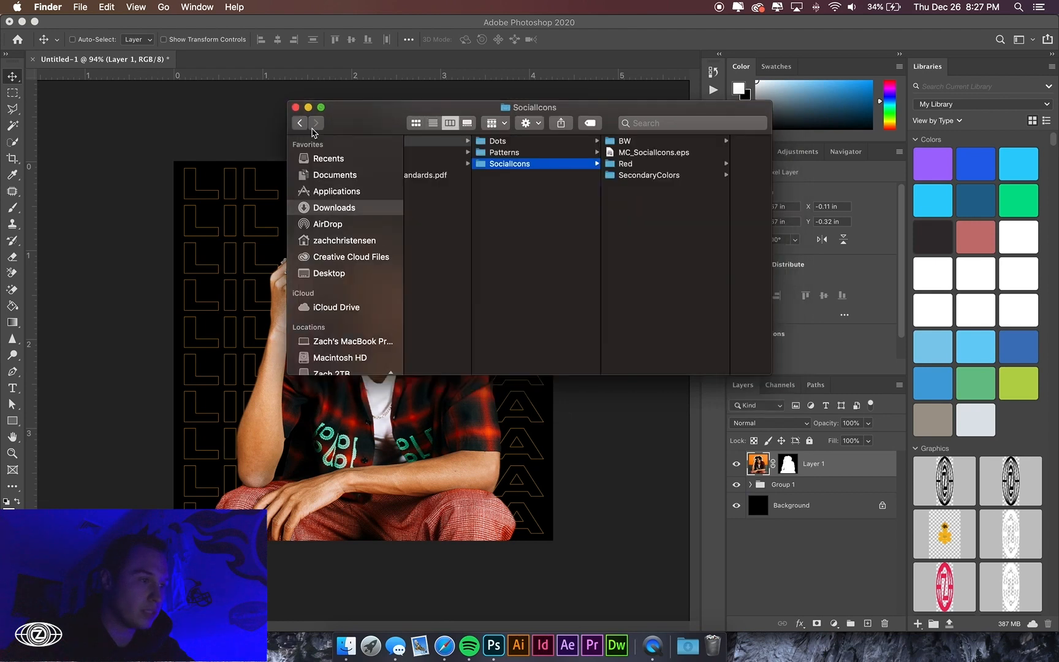
pyautogui.scroll(-4, 355, 294)
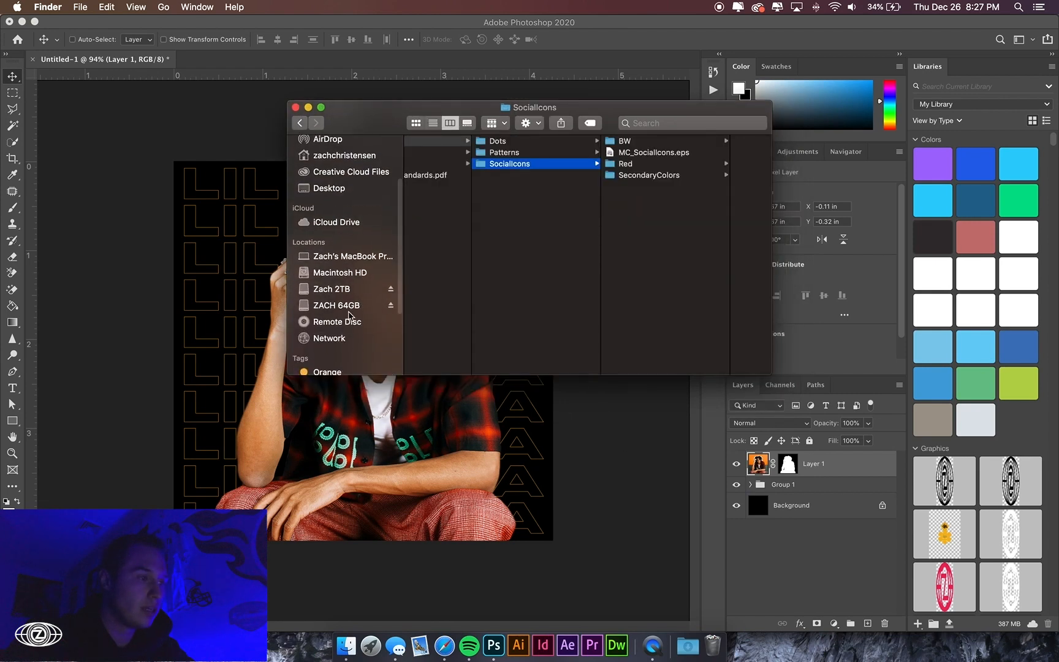
pyautogui.click(352, 289)
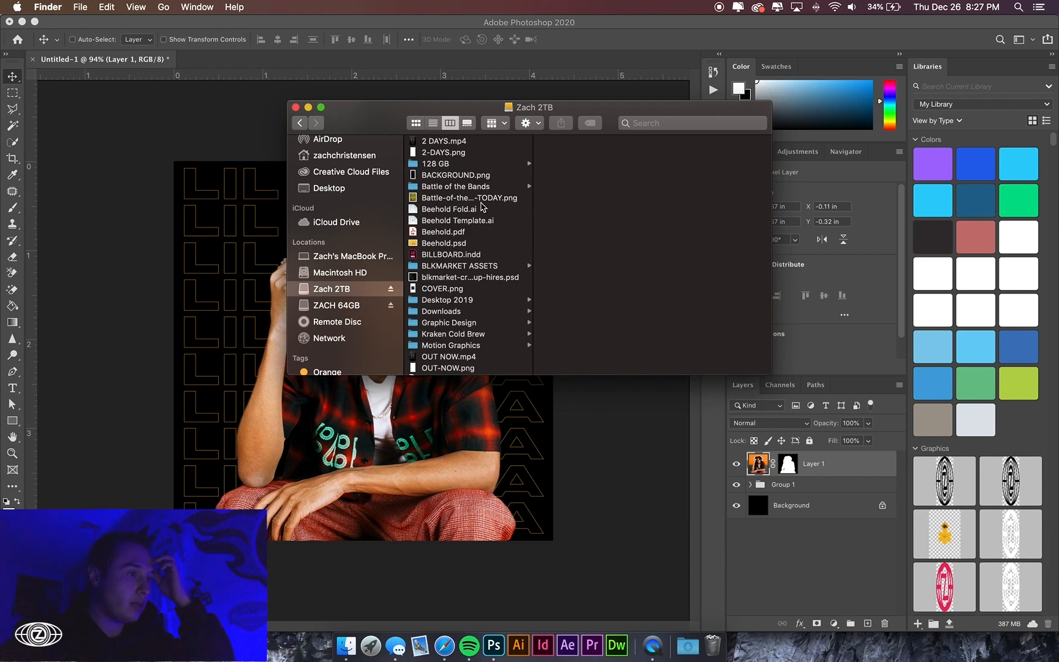
pyautogui.click(481, 266)
pyautogui.moveTo(384, 115); pyautogui.dragTo(628, 204)
pyautogui.moveTo(625, 165); pyautogui.dragTo(638, 159)
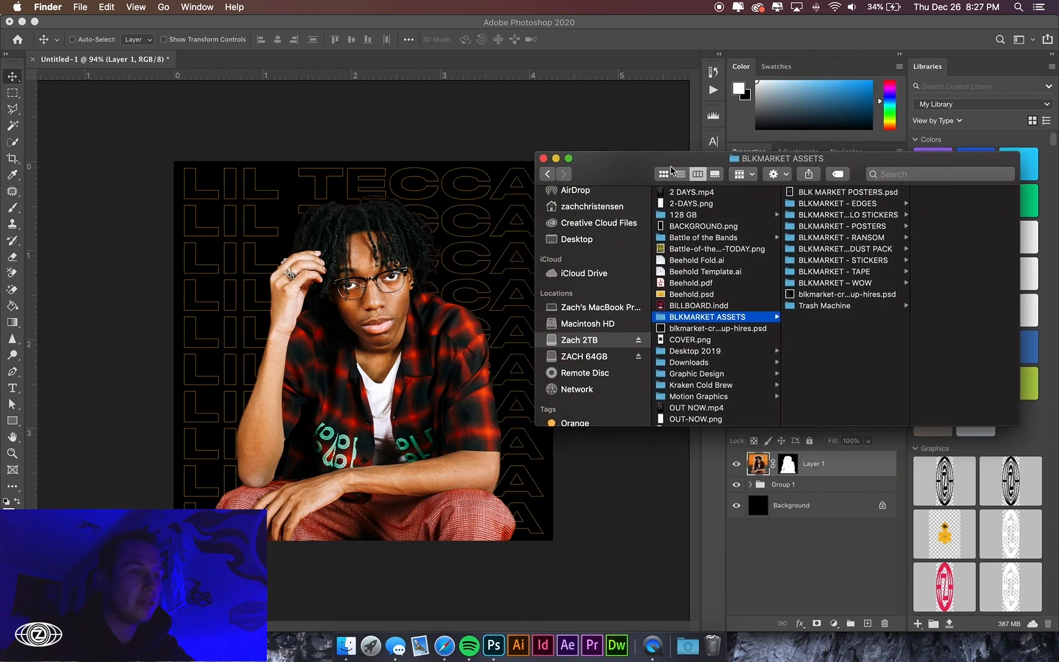
# Place blkmarket-scratch-pack (21).jpg from the BLKMARKET - SCRATCH & DUST PACK folder over the whole canvas, above the figure layer
pyautogui.click(875, 239)
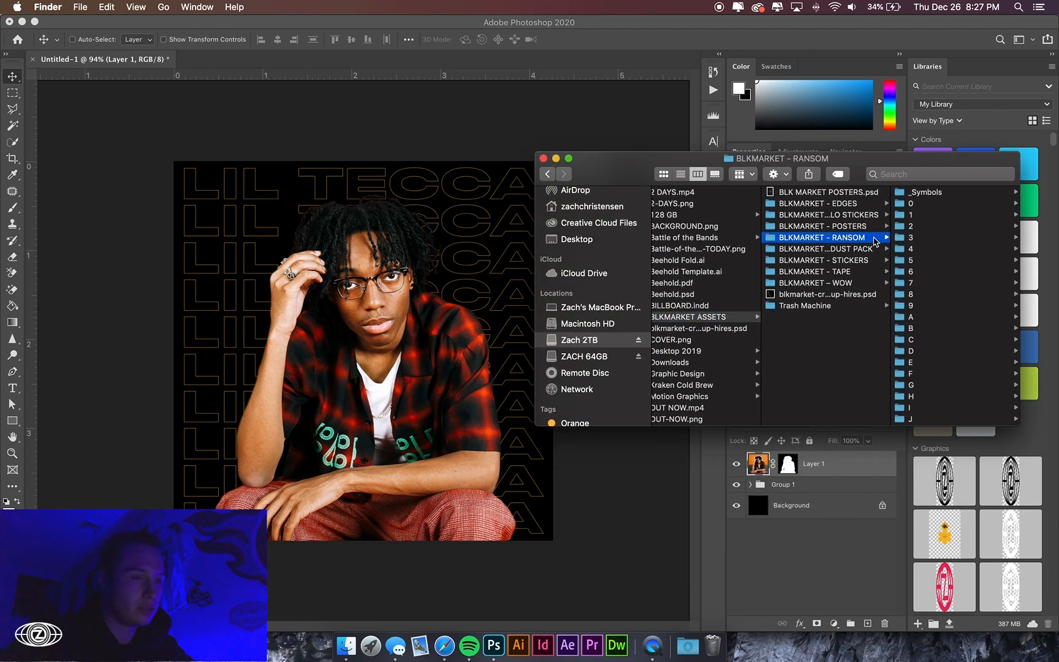
pyautogui.click(865, 249)
pyautogui.click(930, 271)
pyautogui.scroll(-5, 800, 243)
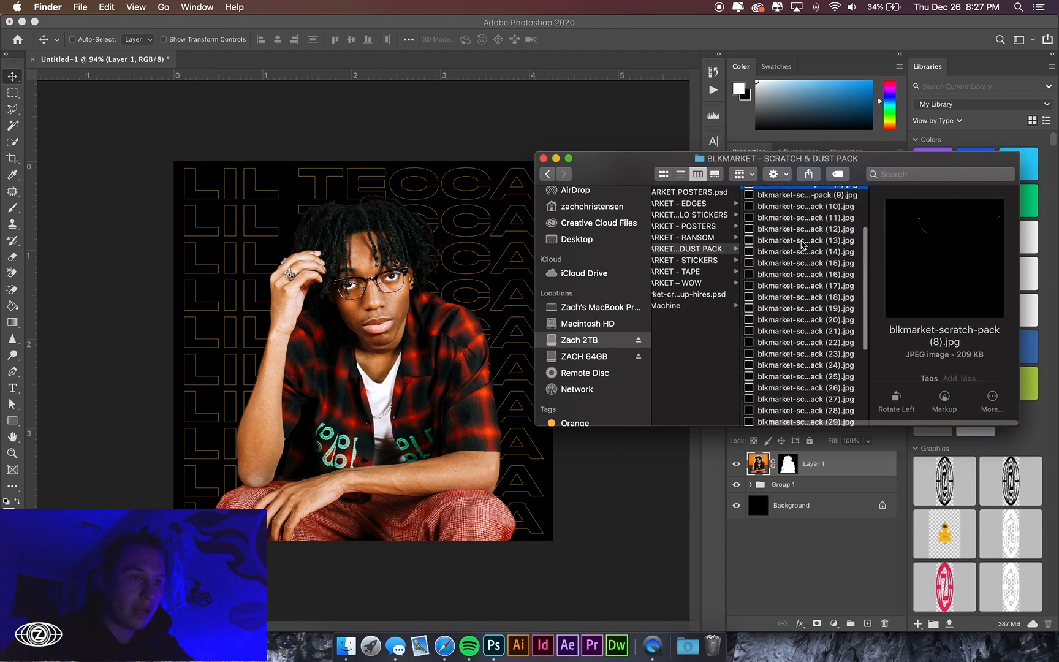
pyautogui.click(802, 331)
pyautogui.scroll(-3, 802, 330)
pyautogui.scroll(-1, 802, 349)
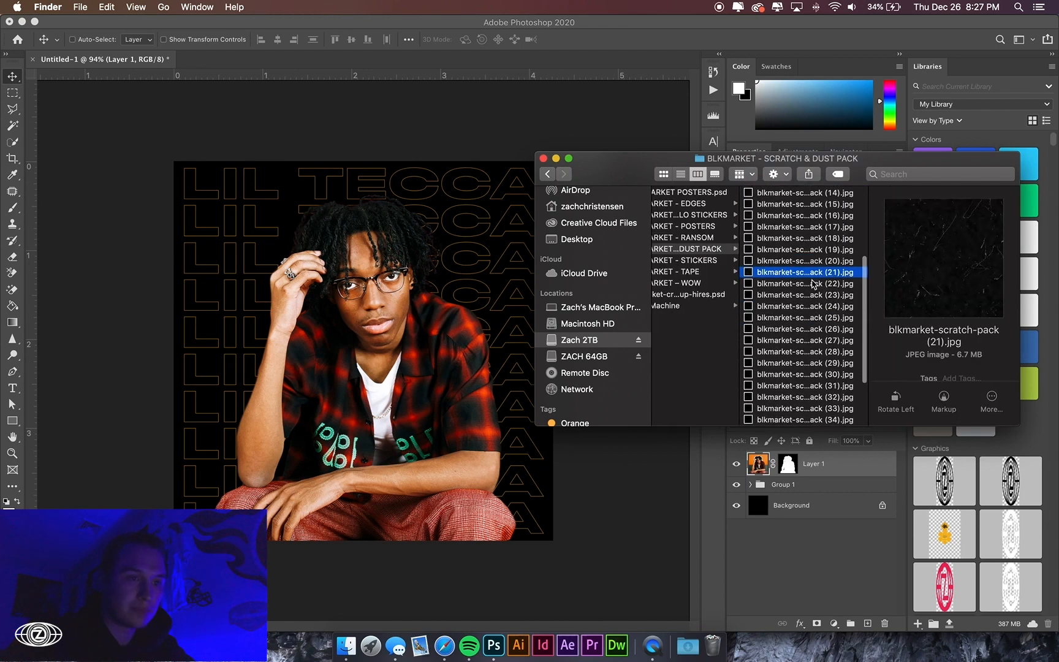
pyautogui.moveTo(673, 311); pyautogui.dragTo(387, 312)
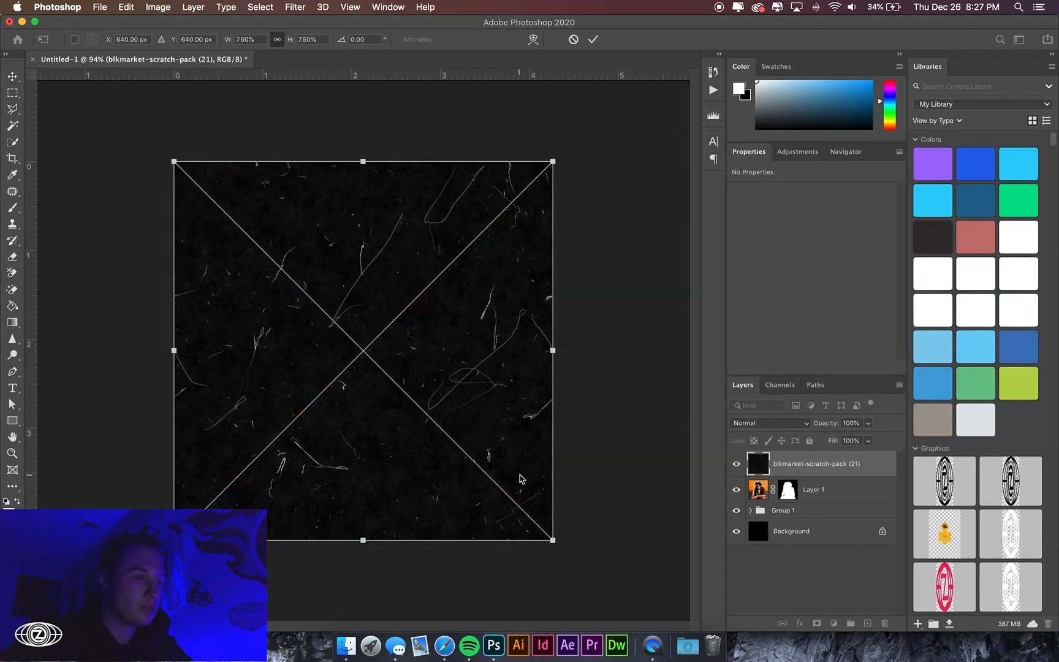
pyautogui.press('Return')
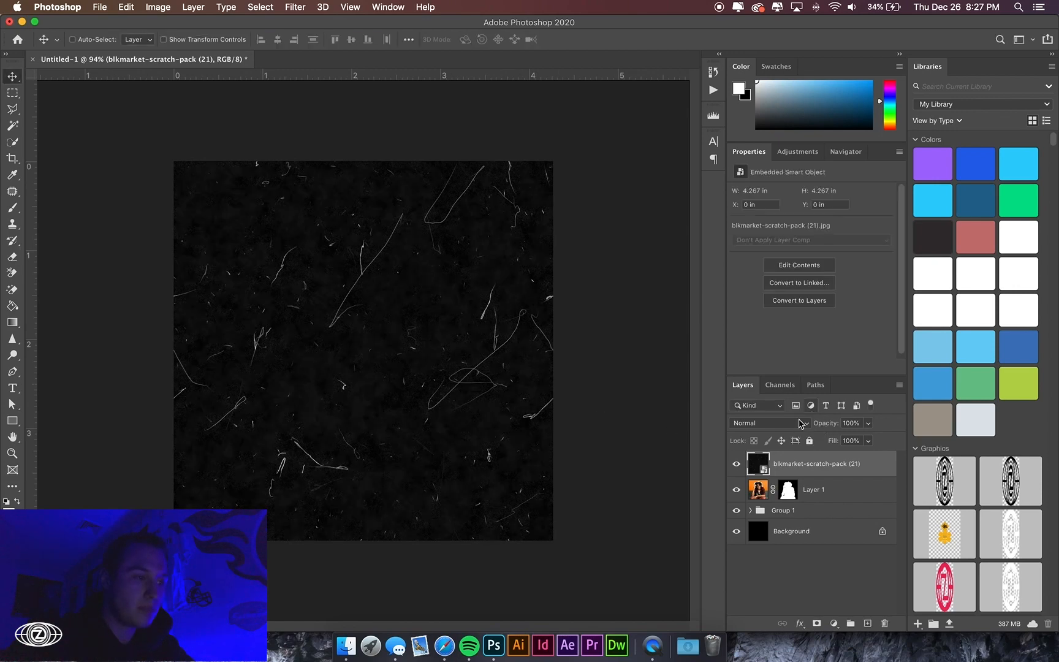
# Set the scratch texture layer's blend mode to Screen and inspect the scratches over the figure
pyautogui.click(793, 428)
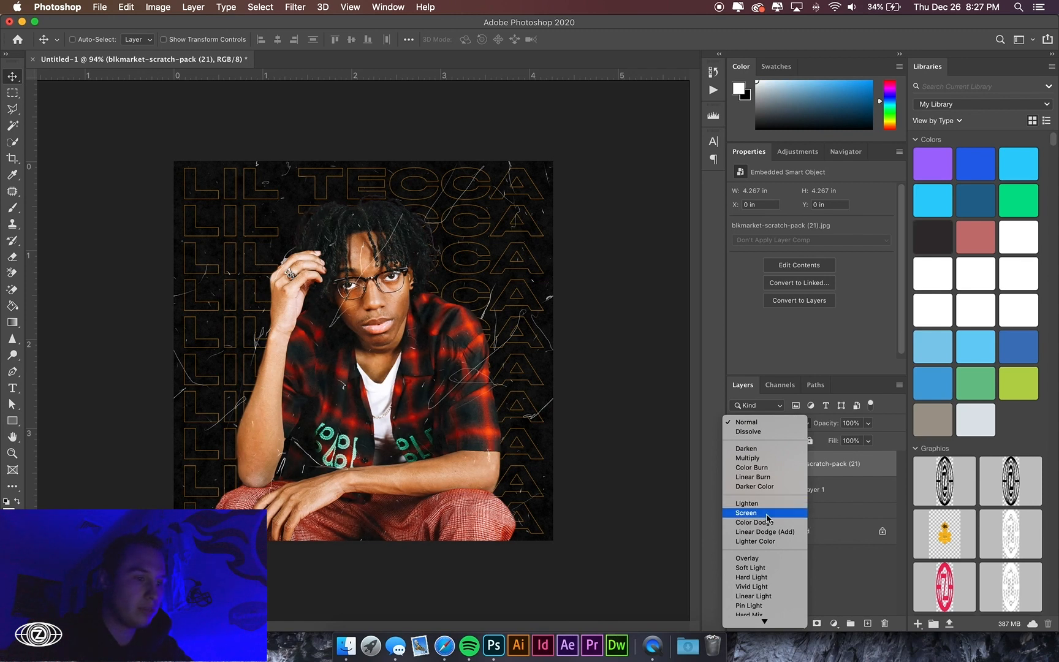
pyautogui.click(766, 517)
pyautogui.scroll(5, 446, 324)
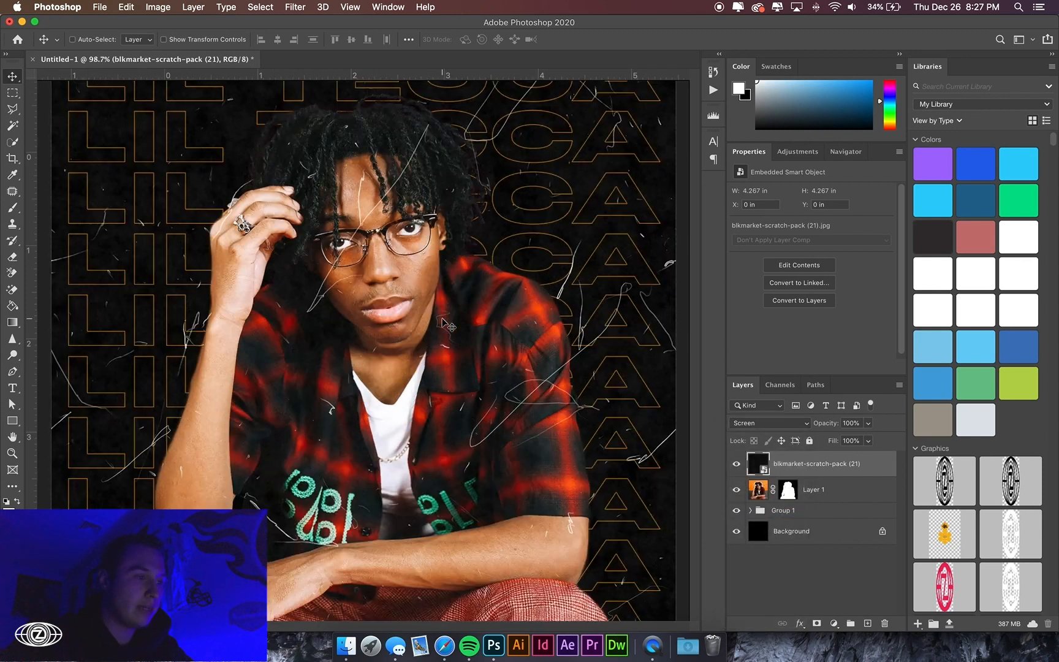
pyautogui.scroll(-2, 445, 323)
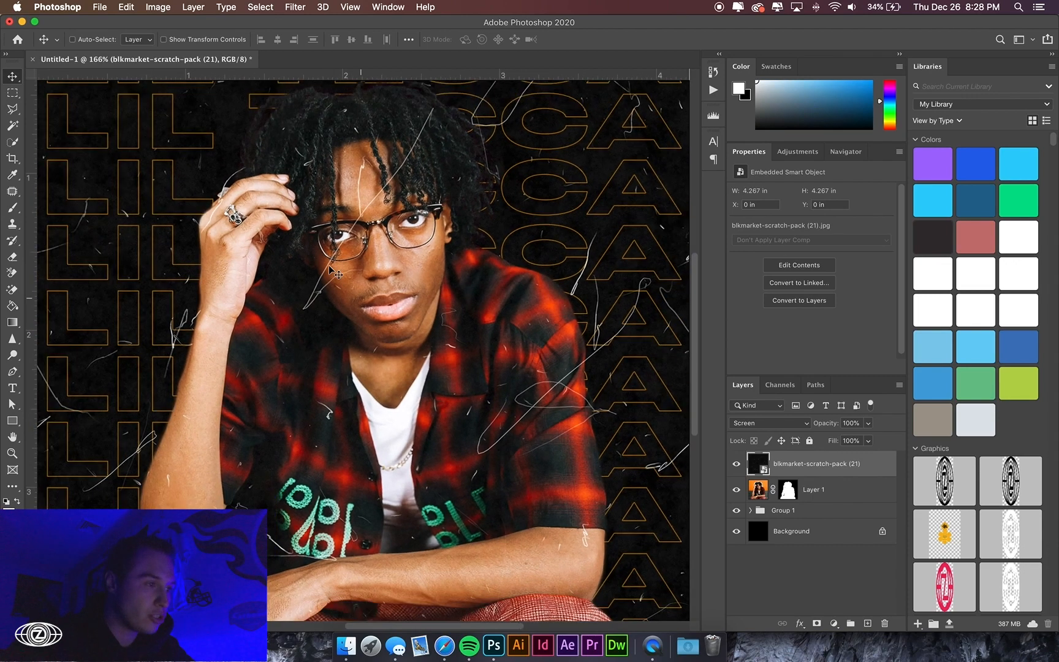
pyautogui.scroll(-2, 335, 274)
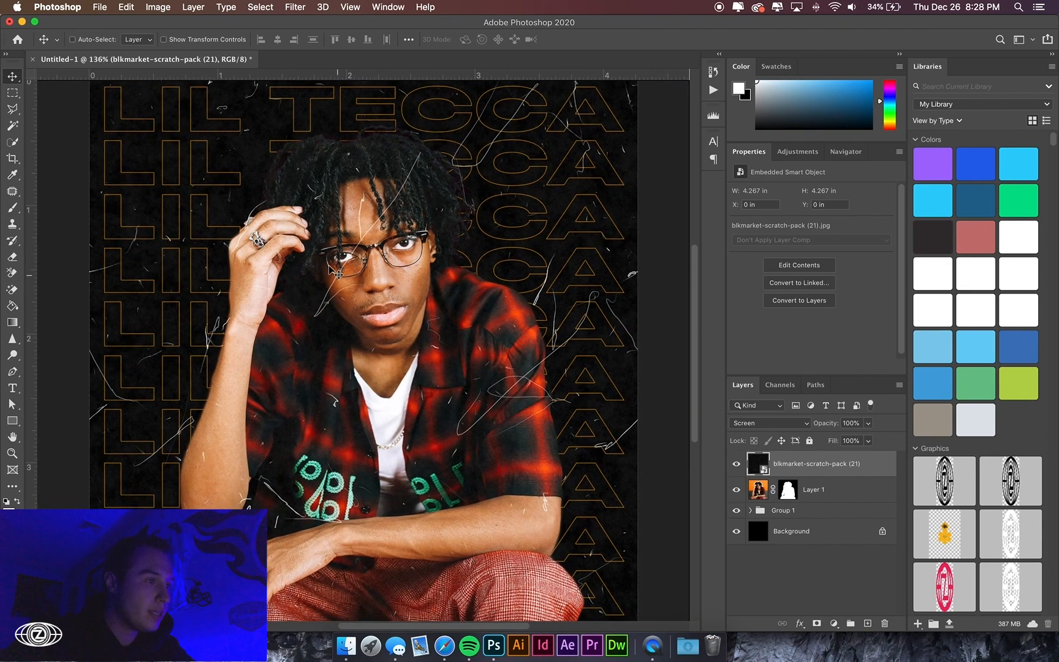
pyautogui.scroll(-3, 335, 274)
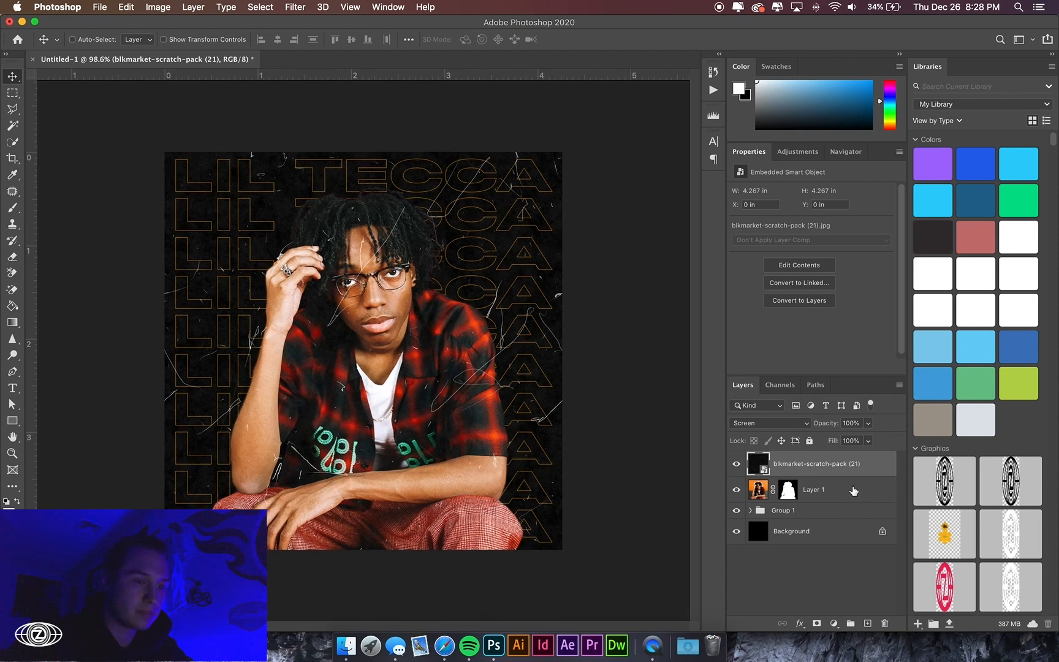
# Add a Curves adjustment layer above the scratch texture, lifting the black point slightly and pulling the shadows down a little
pyautogui.click(854, 490)
pyautogui.click(831, 470)
pyautogui.click(833, 623)
pyautogui.click(833, 627)
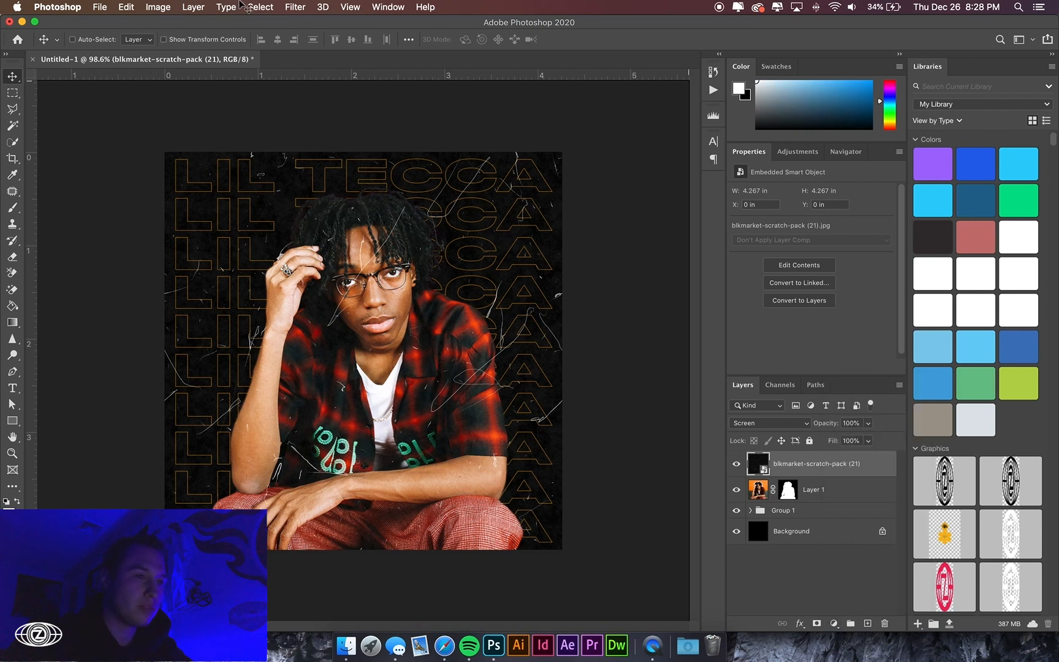
pyautogui.click(833, 623)
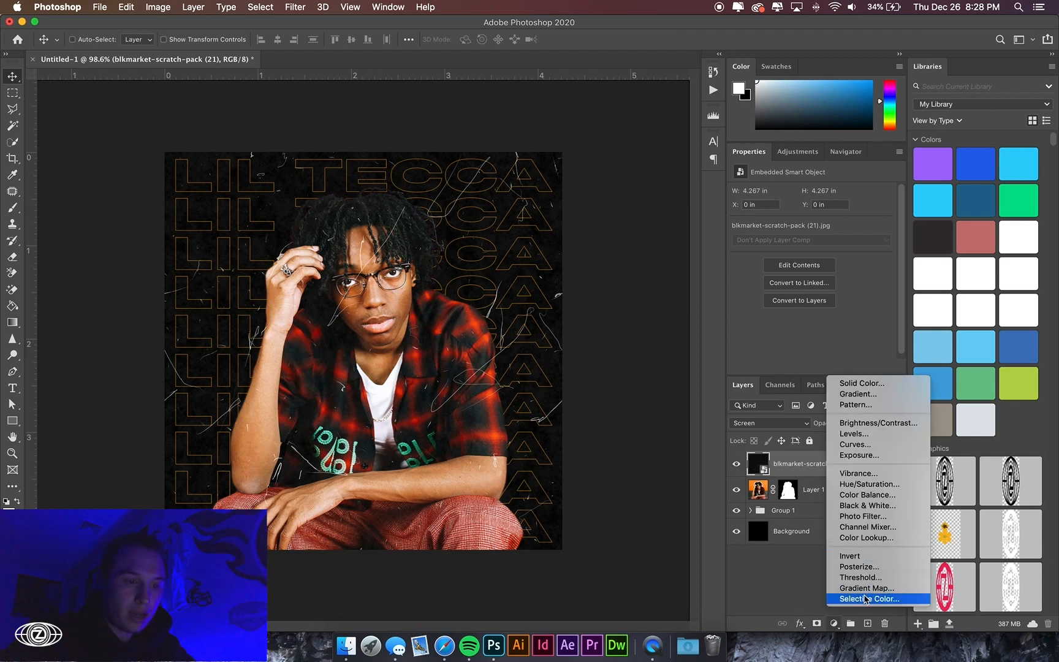
pyautogui.click(859, 444)
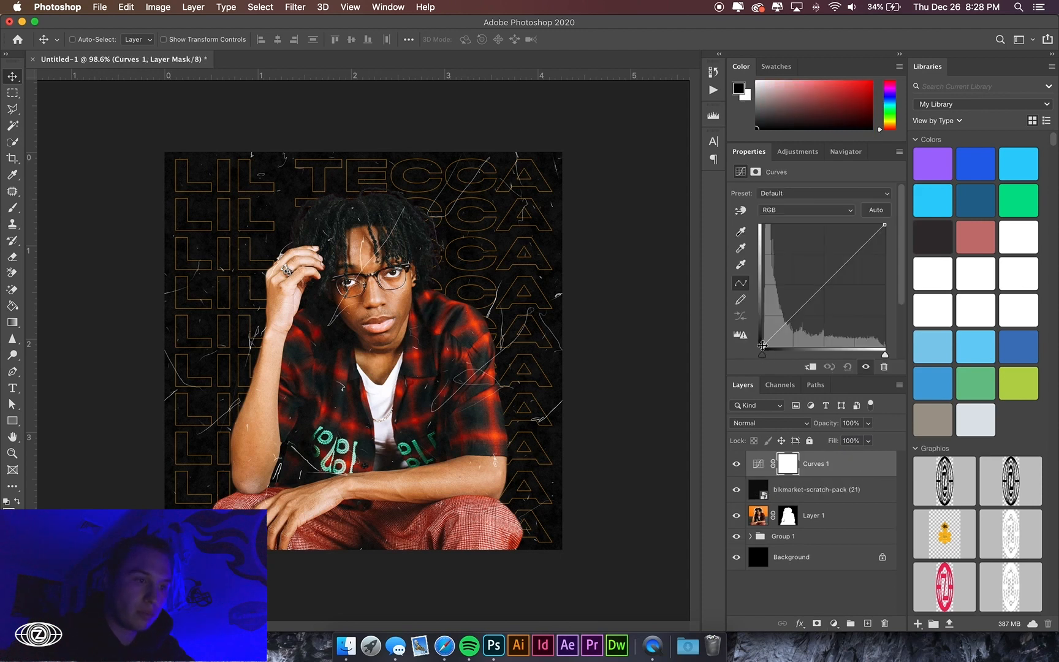
pyautogui.moveTo(762, 345); pyautogui.dragTo(716, 341)
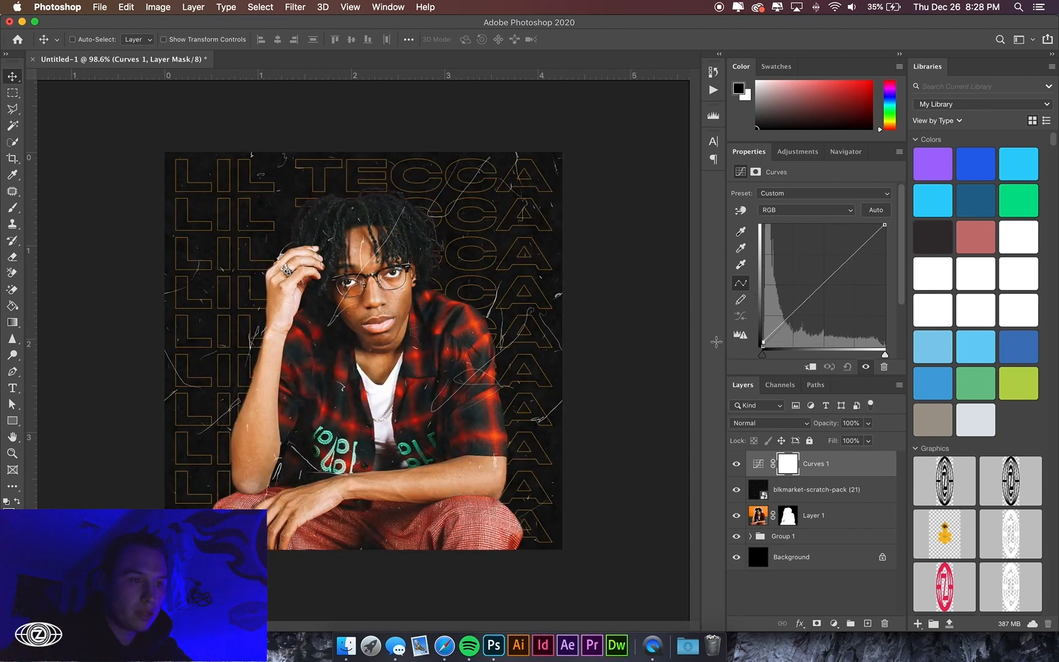
pyautogui.moveTo(786, 320); pyautogui.dragTo(786, 326)
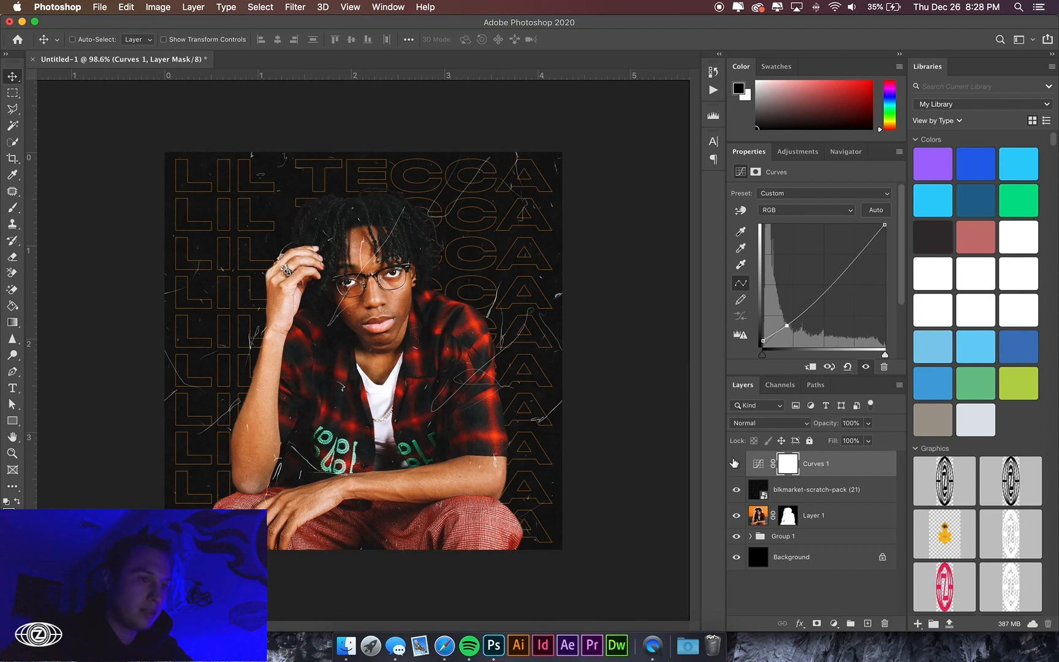
# Compare the artwork with and without the Curves adjustment, leaving the adjustment visible
pyautogui.click(734, 463)
pyautogui.click(734, 464)
pyautogui.click(734, 463)
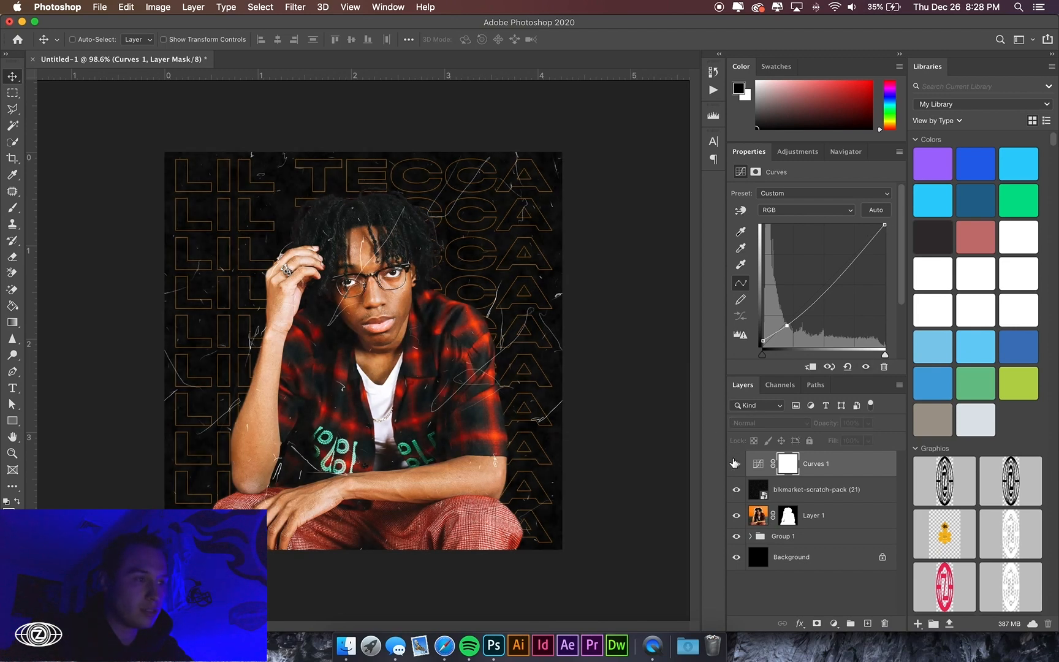
pyautogui.click(734, 463)
pyautogui.click(734, 463)
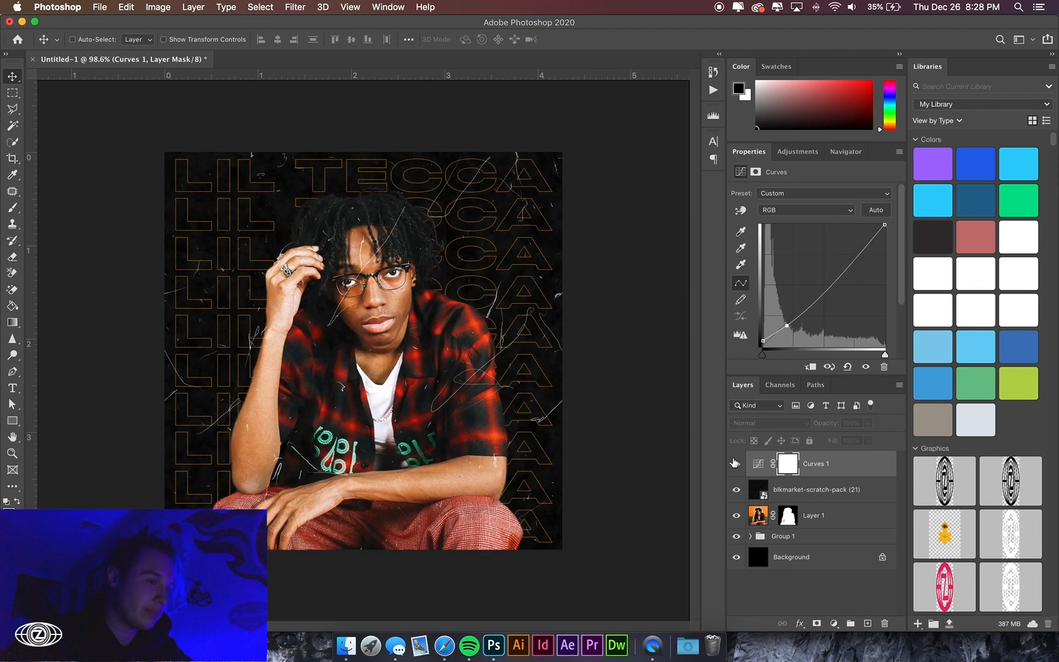
pyautogui.click(734, 463)
pyautogui.click(734, 463)
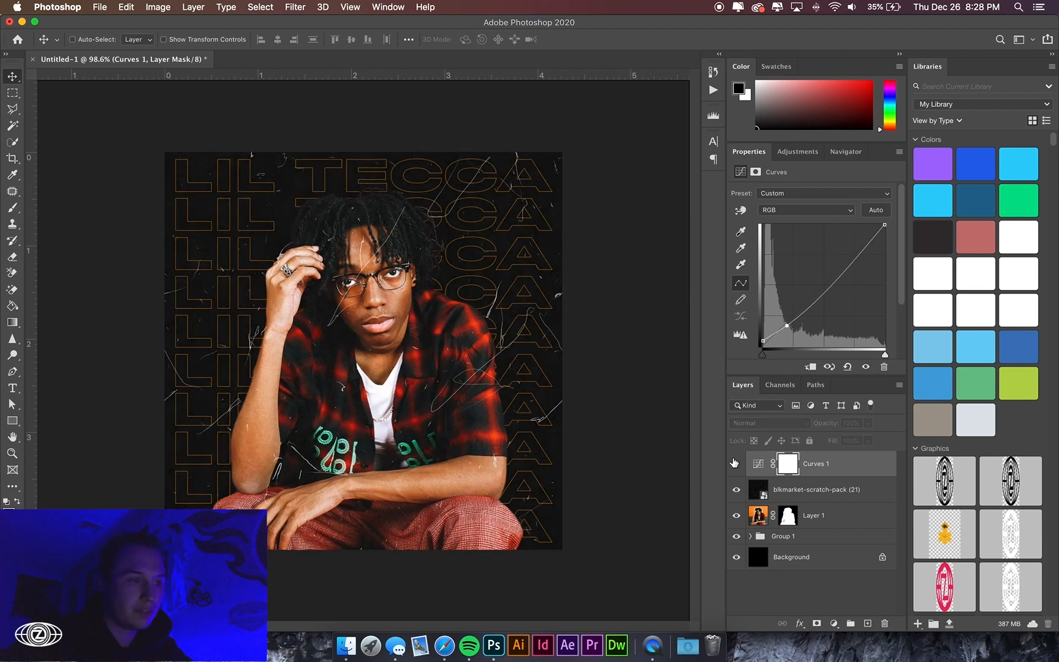
pyautogui.click(734, 464)
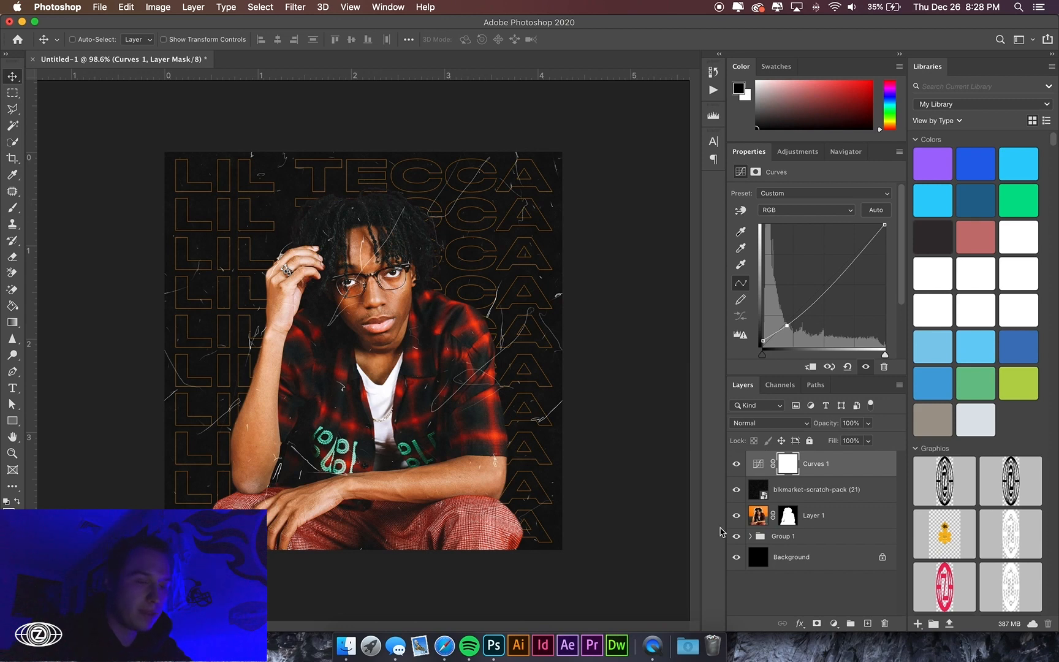
# Select the scratch texture layer, return to Finder, and look through the BLKMARKET asset folders, ending in the scratch and dust pack
pyautogui.hotkey('alt', '[')
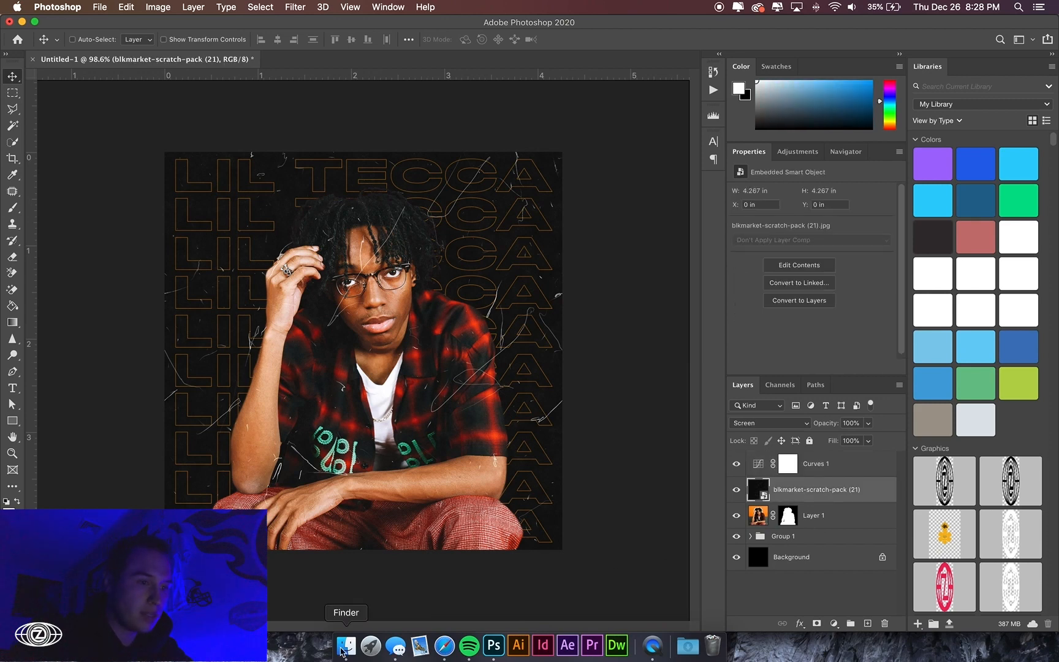
pyautogui.click(346, 646)
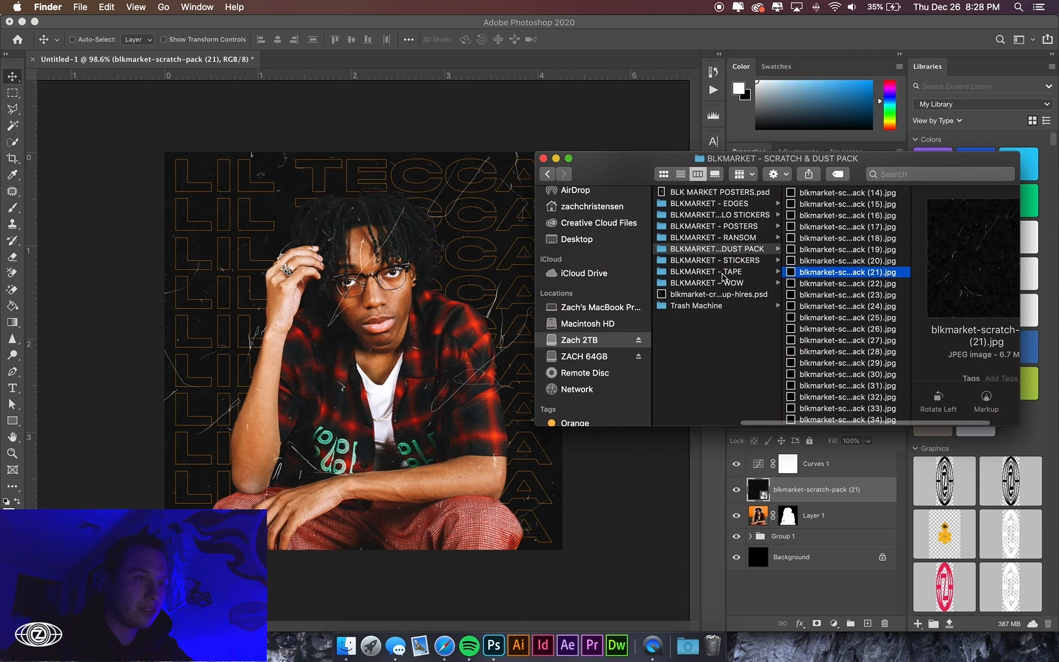
pyautogui.click(724, 273)
pyautogui.click(725, 282)
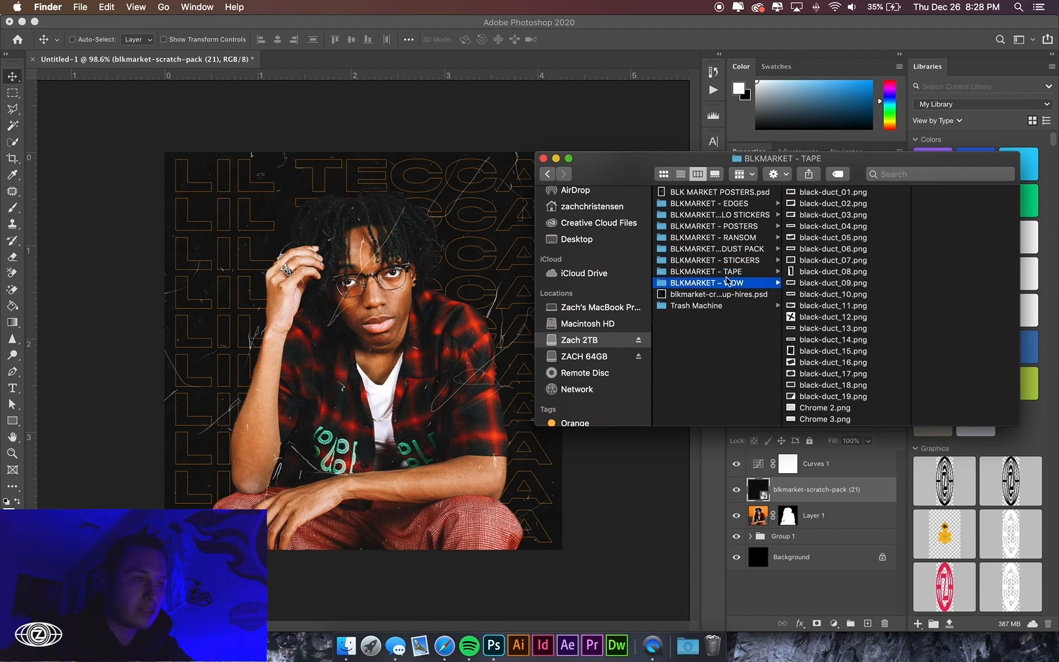
pyautogui.click(734, 204)
pyautogui.click(734, 216)
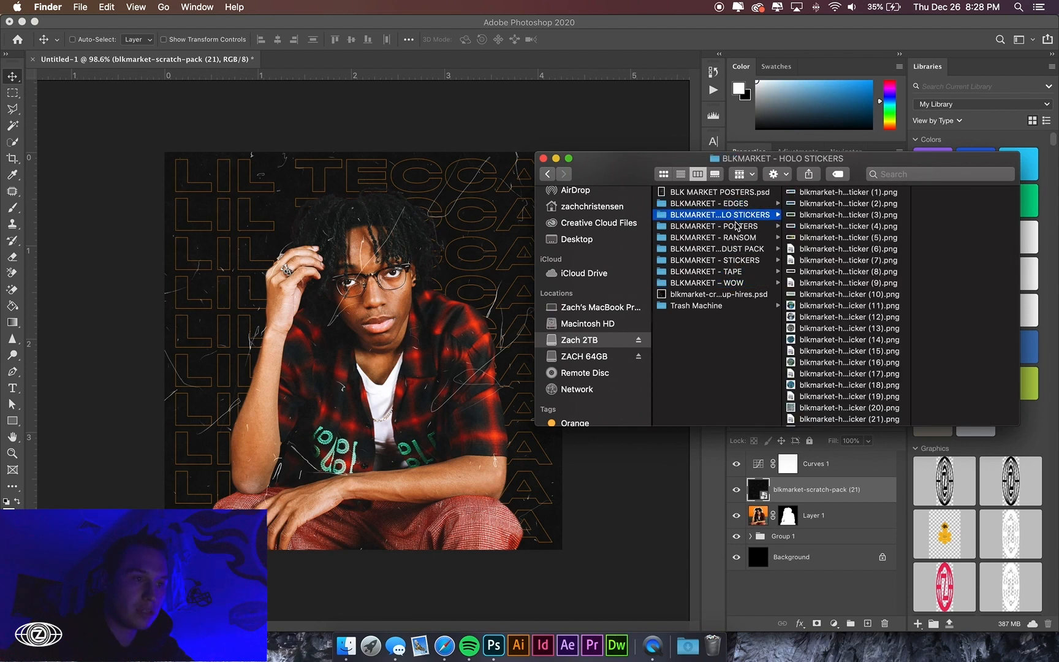
pyautogui.click(739, 228)
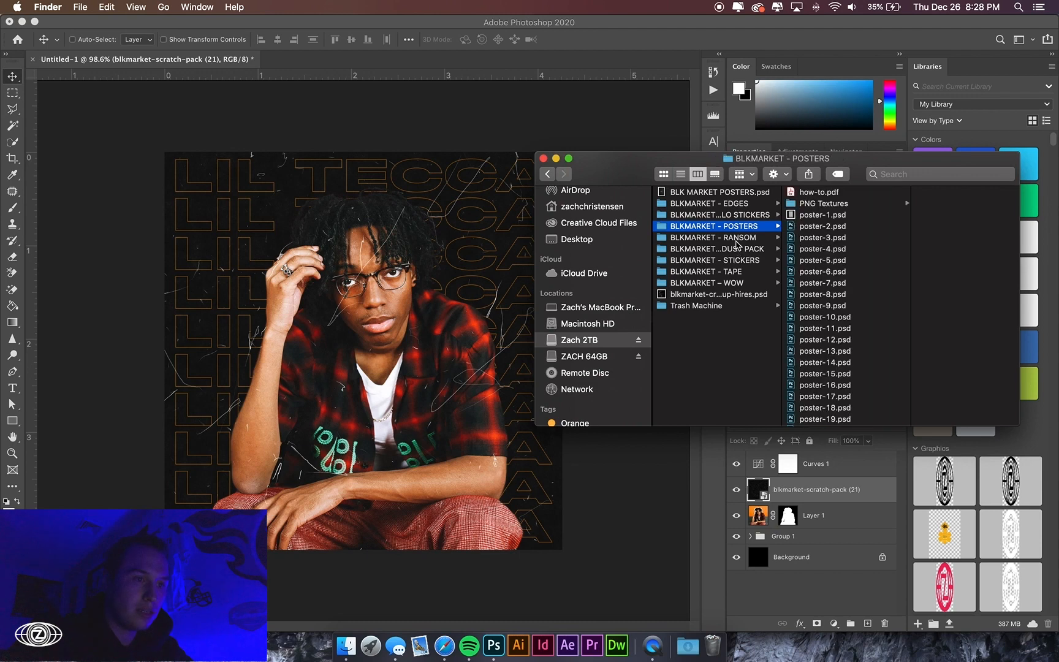
pyautogui.click(738, 249)
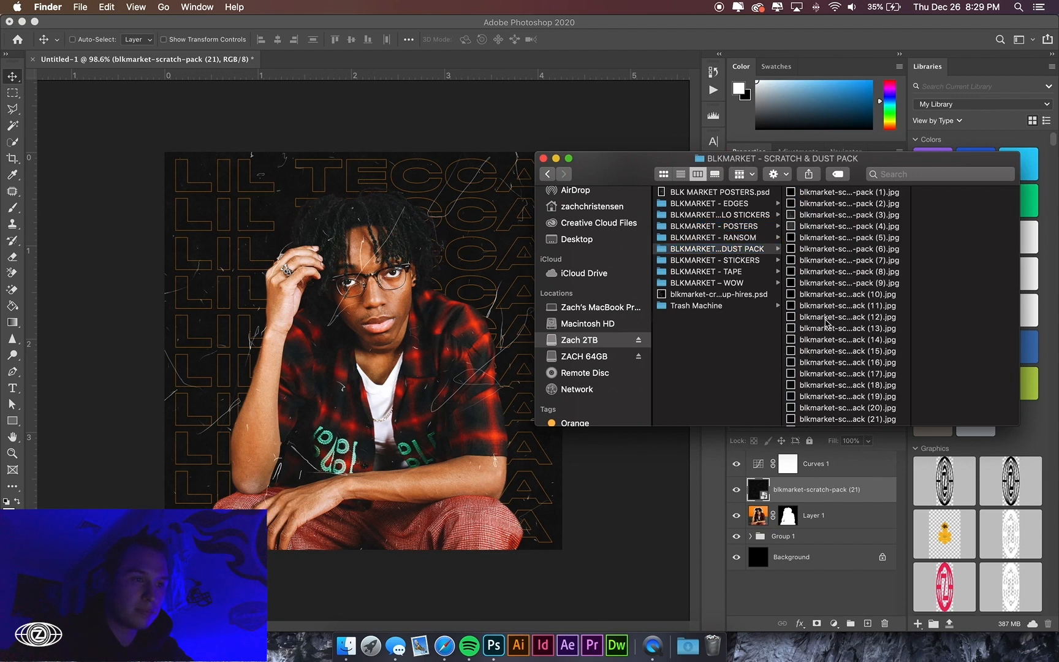
# Place blkmarket-scratch-pack (12).jpg over the whole canvas, between the first scratch texture and the Curves adjustment
pyautogui.click(827, 317)
pyautogui.click(820, 327)
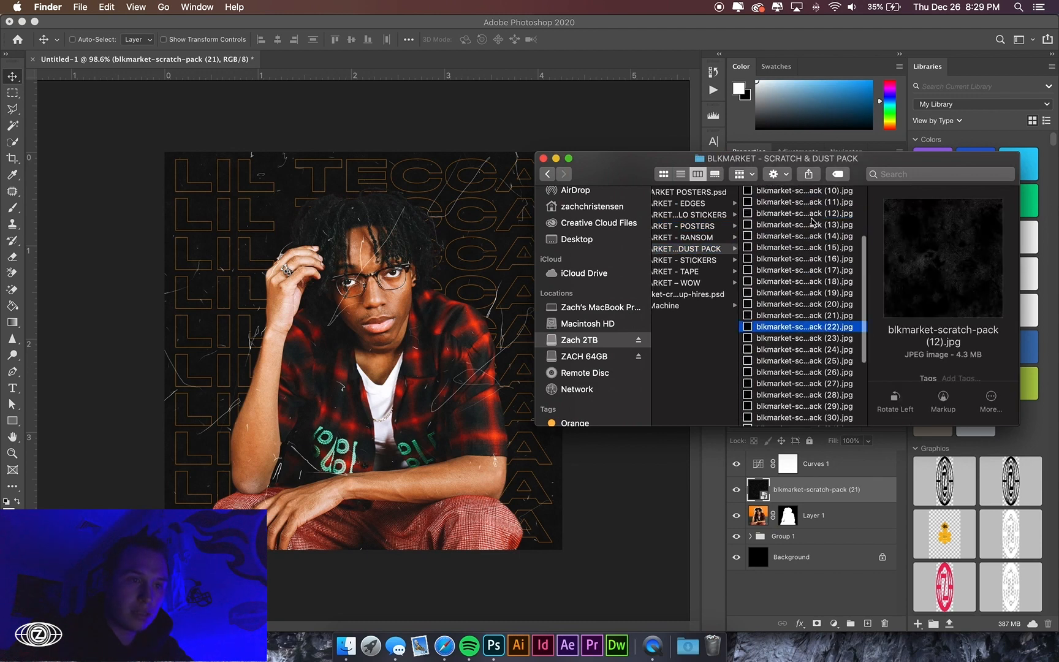
pyautogui.click(810, 217)
pyautogui.moveTo(814, 219); pyautogui.dragTo(361, 408)
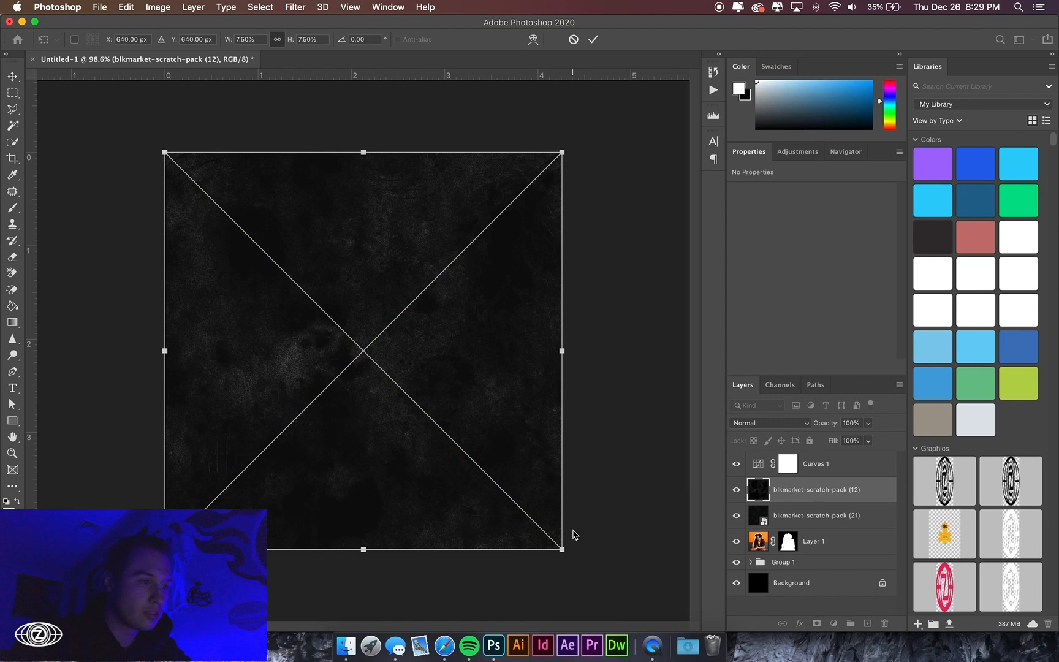
pyautogui.press('Return')
# Set the second texture layer's blend mode to Screen and compare the artwork with and without it, leaving it visible
pyautogui.click(779, 423)
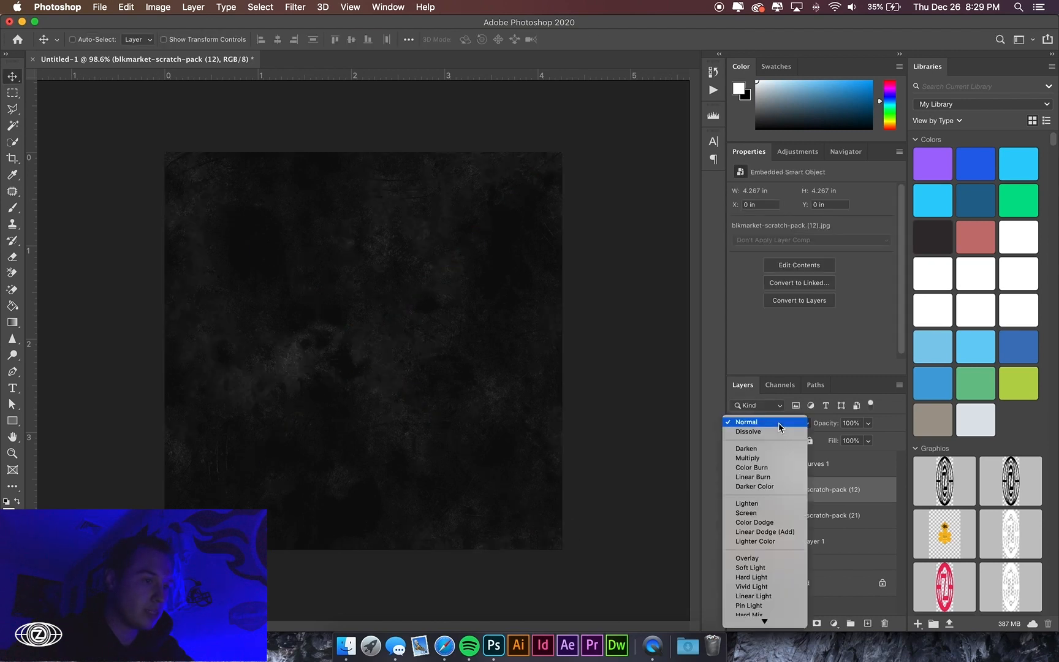
pyautogui.click(776, 513)
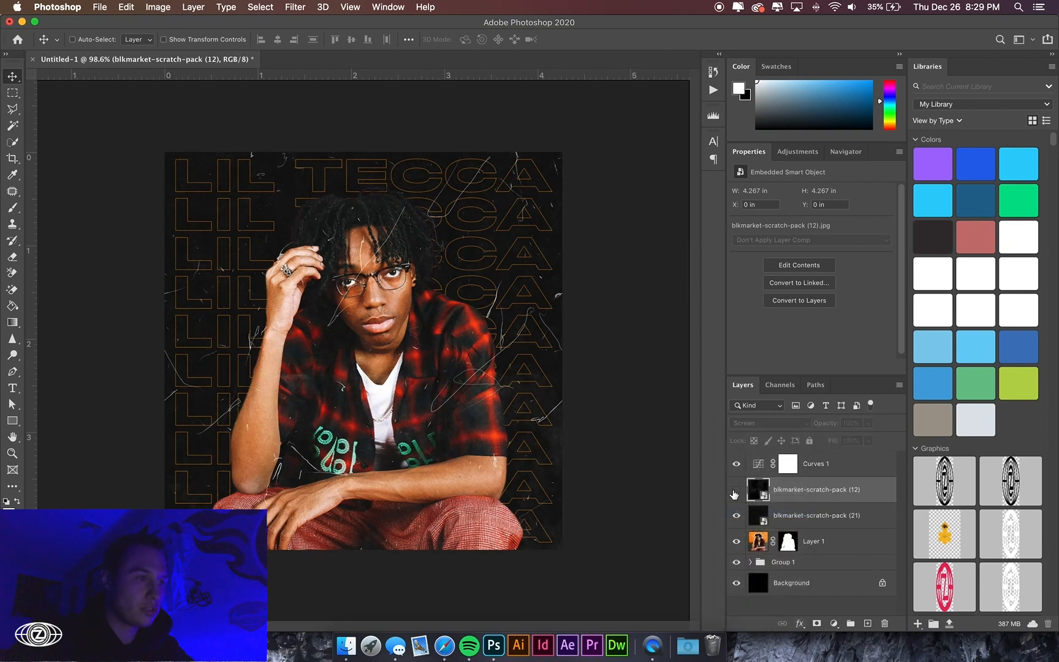
pyautogui.click(735, 493)
pyautogui.scroll(-3, 464, 373)
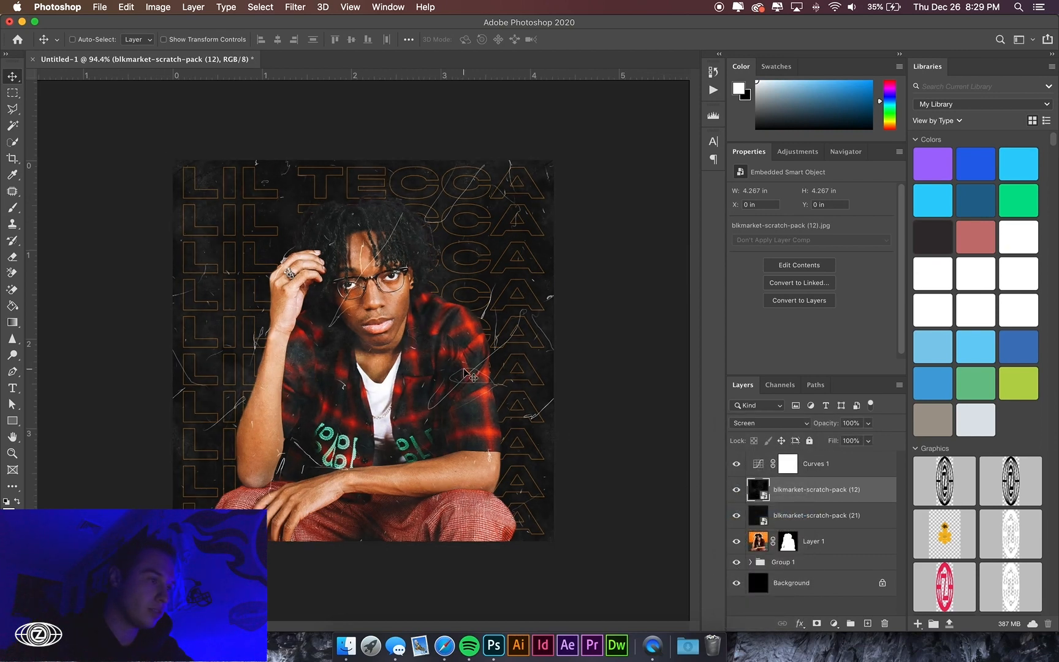
pyautogui.scroll(-1, 473, 376)
# Move the blkmarket-scratch-pack (12) layer beneath the figure, directly above the group of title rows, and check the whole cover
pyautogui.moveTo(821, 490); pyautogui.dragTo(835, 555)
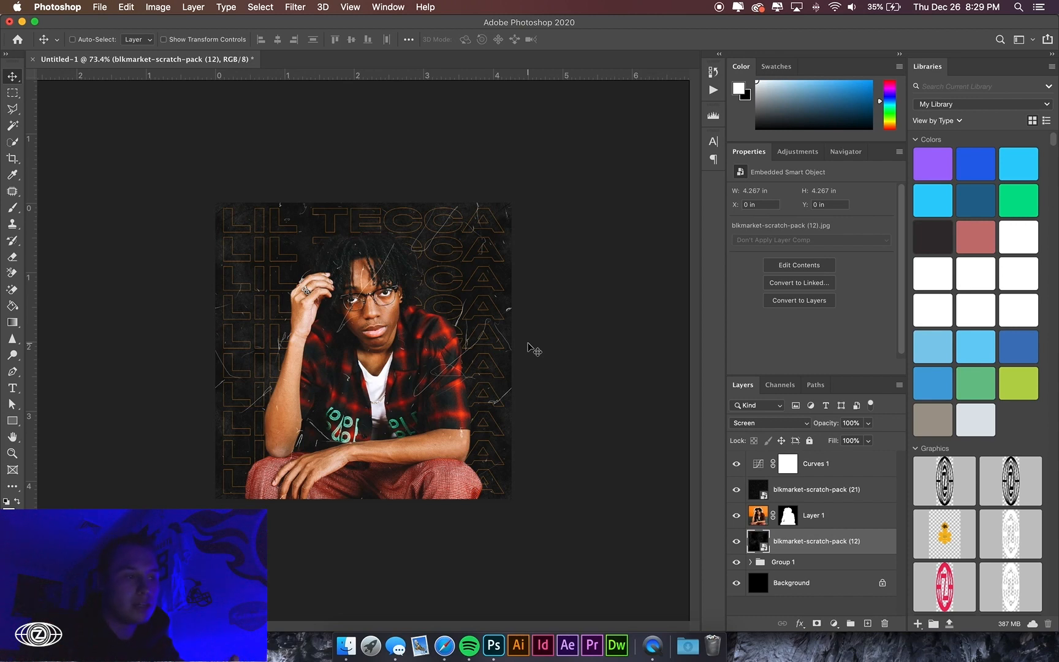
pyautogui.press('super+plus')
pyautogui.press('super+plus')
pyautogui.press('super+minus')
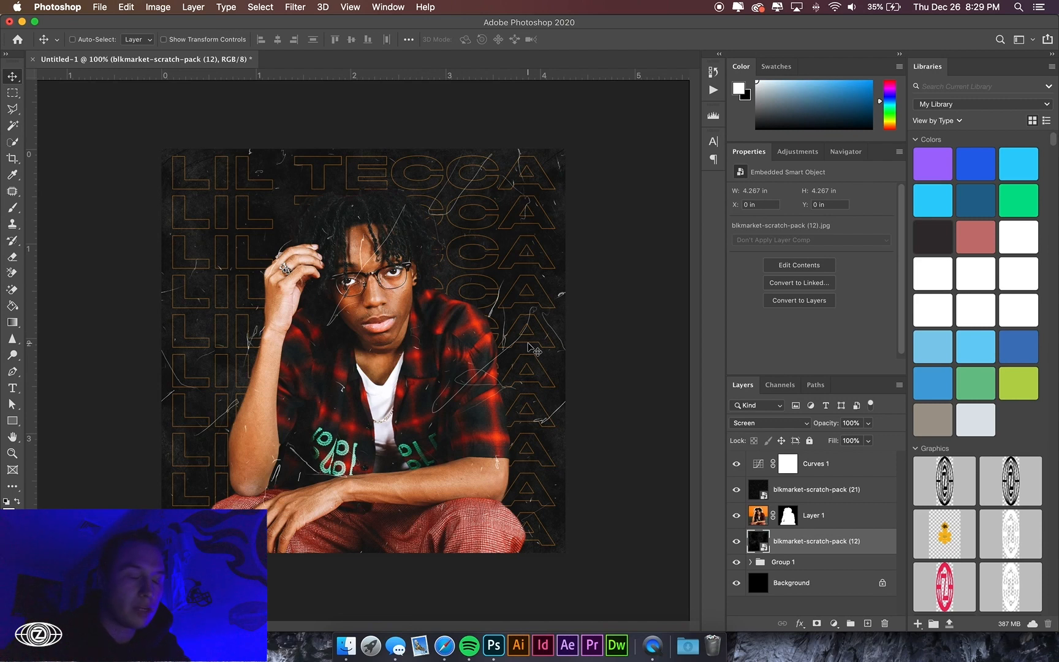